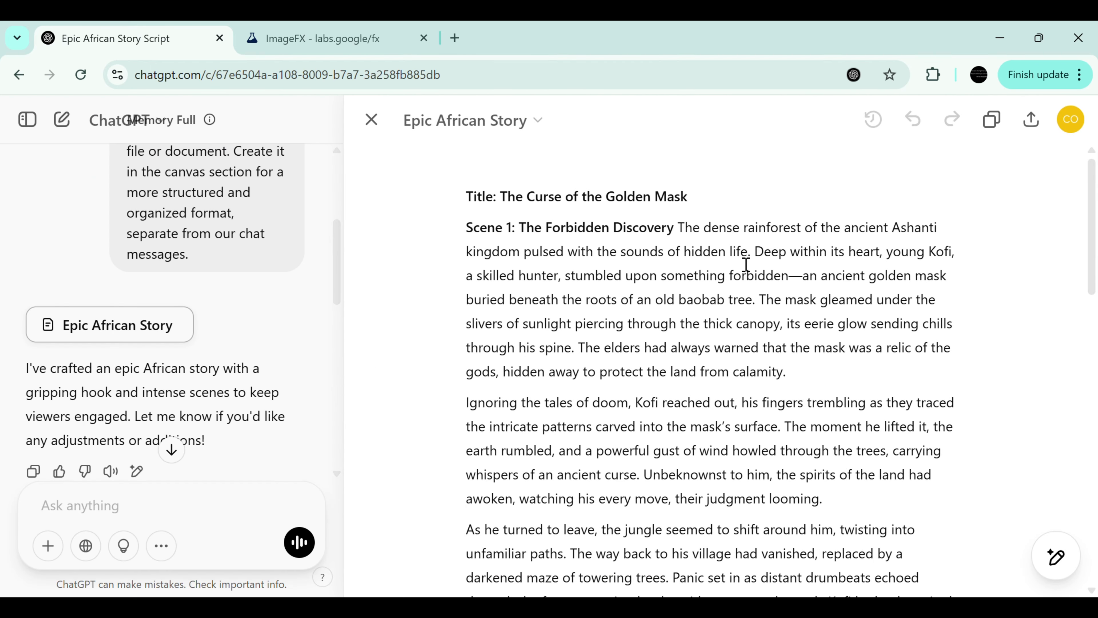
# Step: Try adding the test text "howarearfdgff" after Scene 1's first paragraph in the story document, and delete it
pyautogui.click(151, 509)
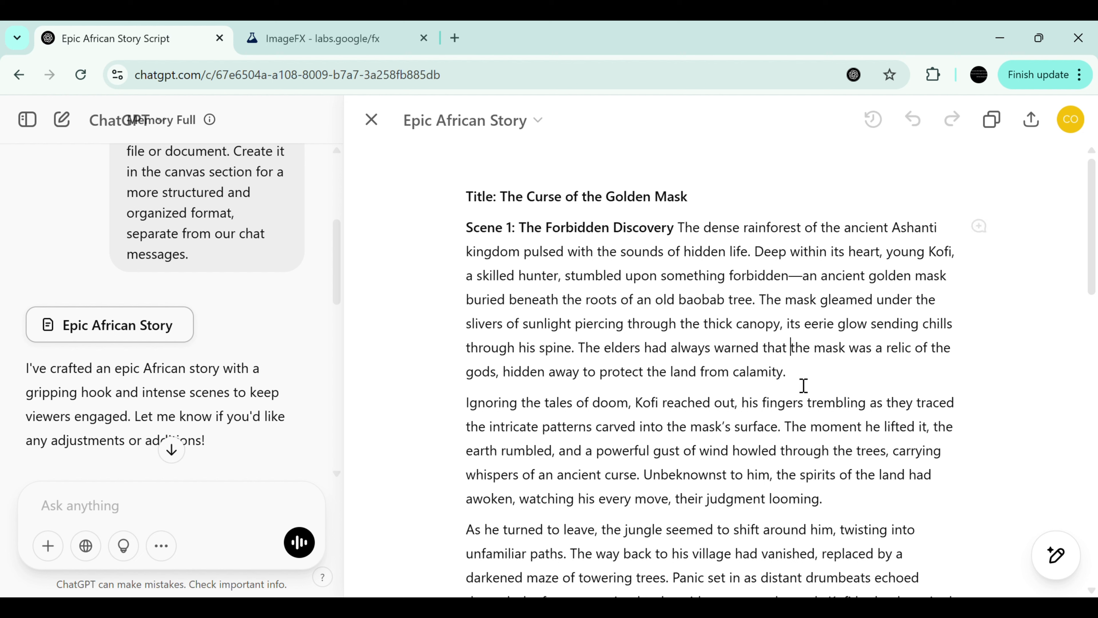
pyautogui.write('howarearfdgffju')
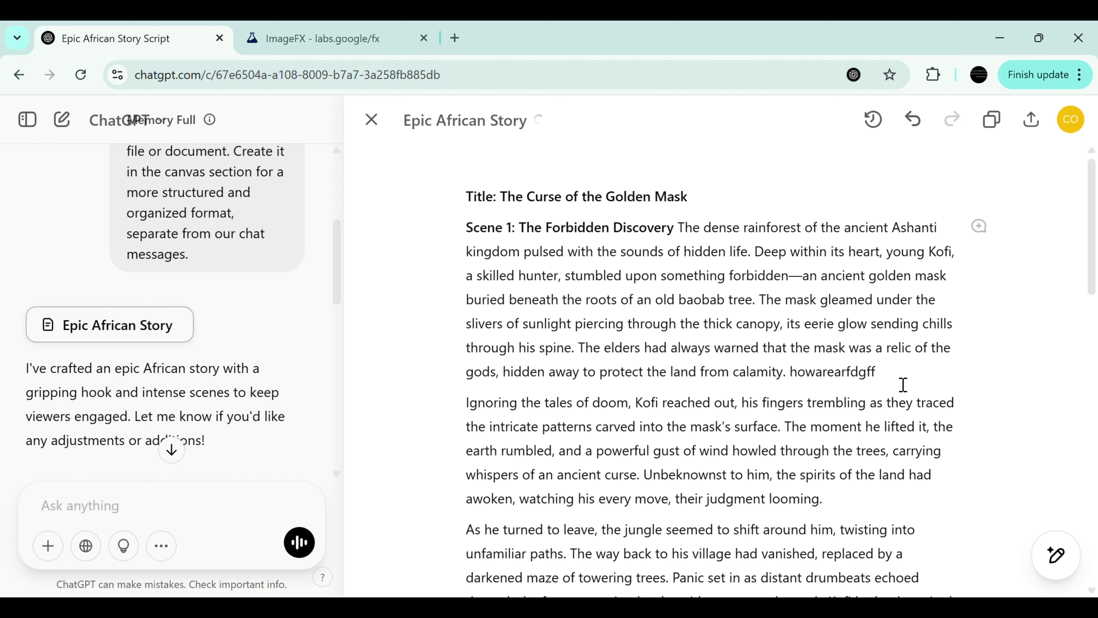
pyautogui.press('BackSpace')
pyautogui.press('BackSpace')
pyautogui.press('BackSpace')
pyautogui.press('BackSpace')
pyautogui.press('BackSpace')
pyautogui.press('BackSpace')
pyautogui.press('BackSpace')
pyautogui.press('BackSpace')
pyautogui.press('BackSpace')
pyautogui.press('BackSpace')
pyautogui.press('BackSpace')
pyautogui.press('BackSpace')
pyautogui.press('BackSpace')
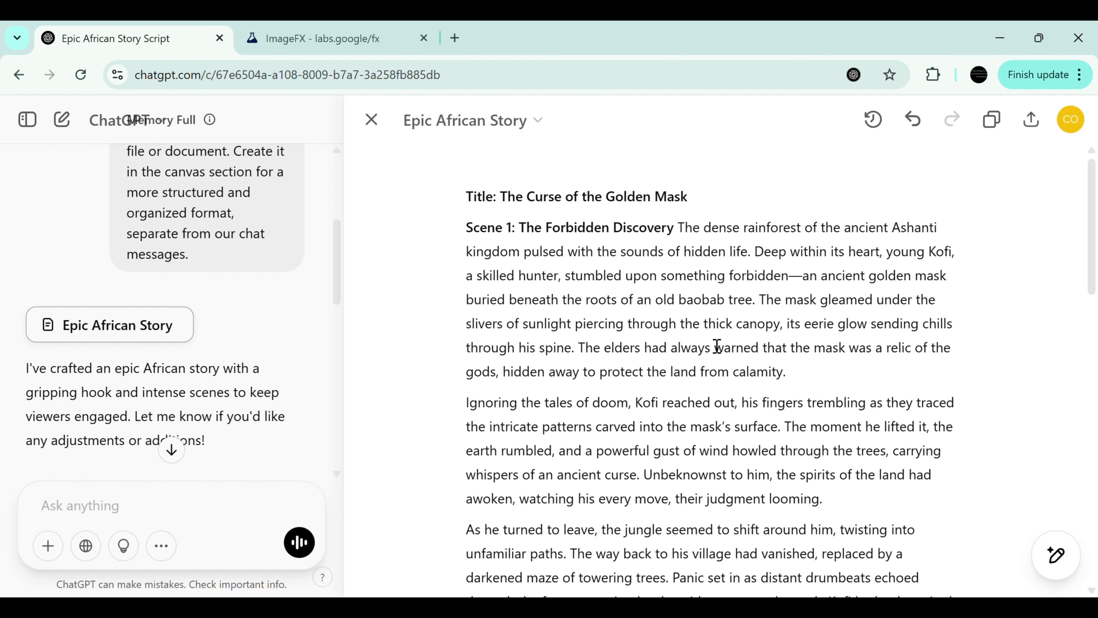
# Step: Close the story document and review the chat question about how many characters the story has, together with its answer
pyautogui.click(388, 132)
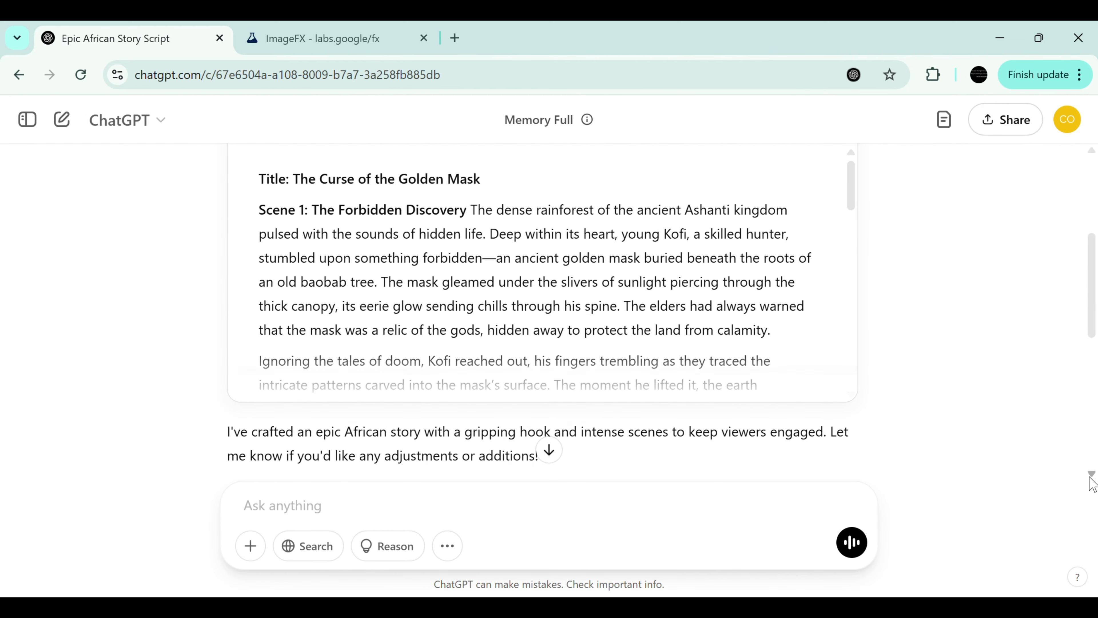
pyautogui.scroll(-5, 1092, 481)
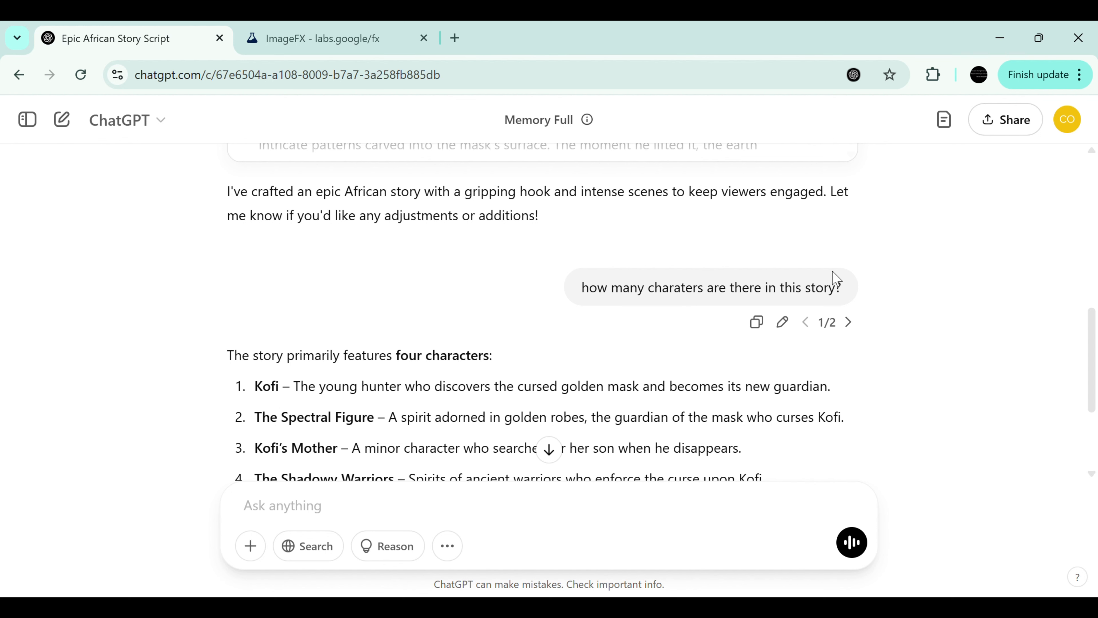
pyautogui.moveTo(582, 304); pyautogui.dragTo(772, 315)
pyautogui.click(777, 320)
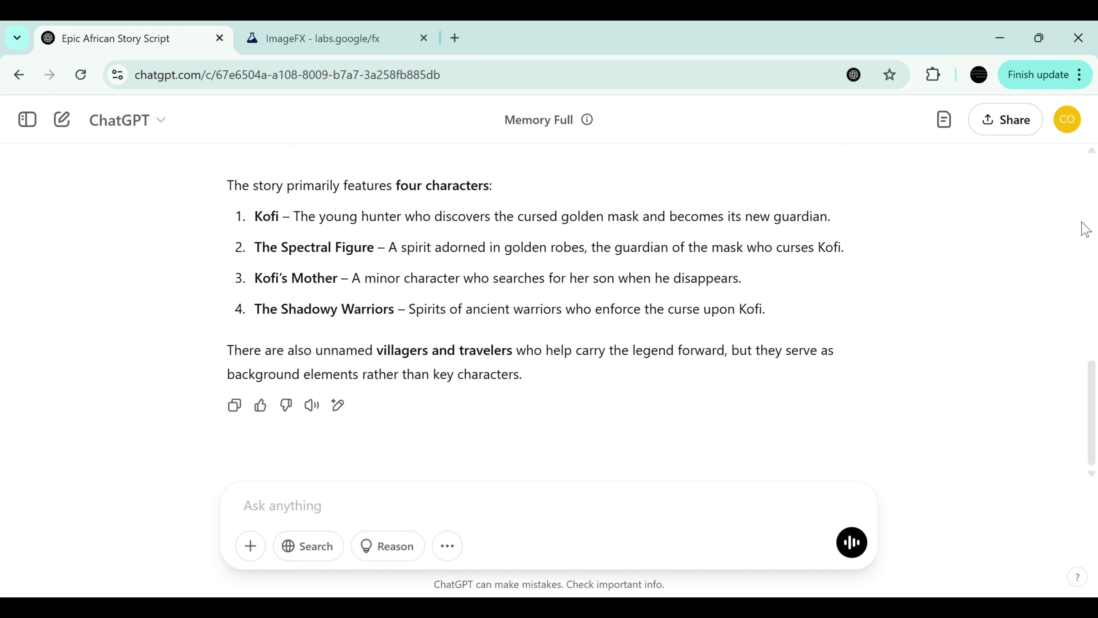
pyautogui.scroll(3, 1059, 171)
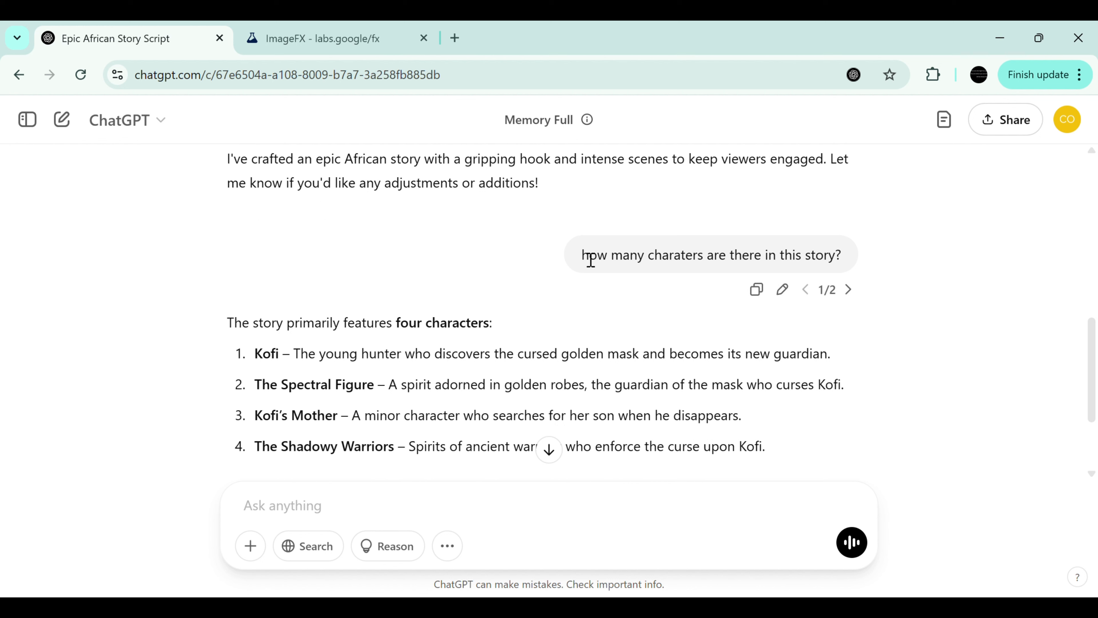
pyautogui.moveTo(591, 263); pyautogui.dragTo(834, 266)
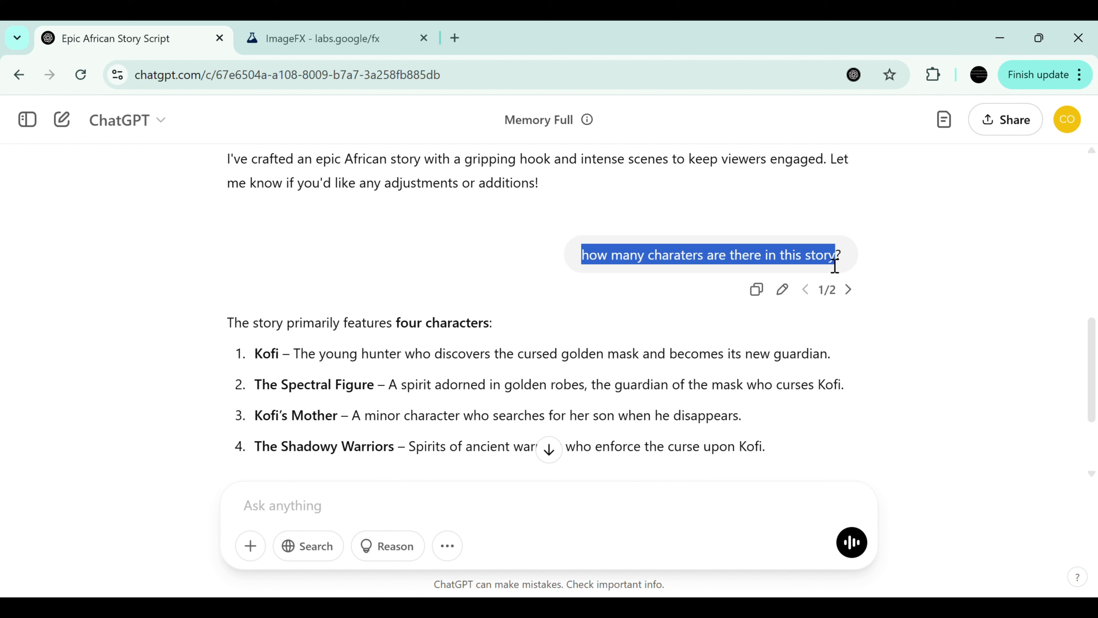
pyautogui.click(836, 266)
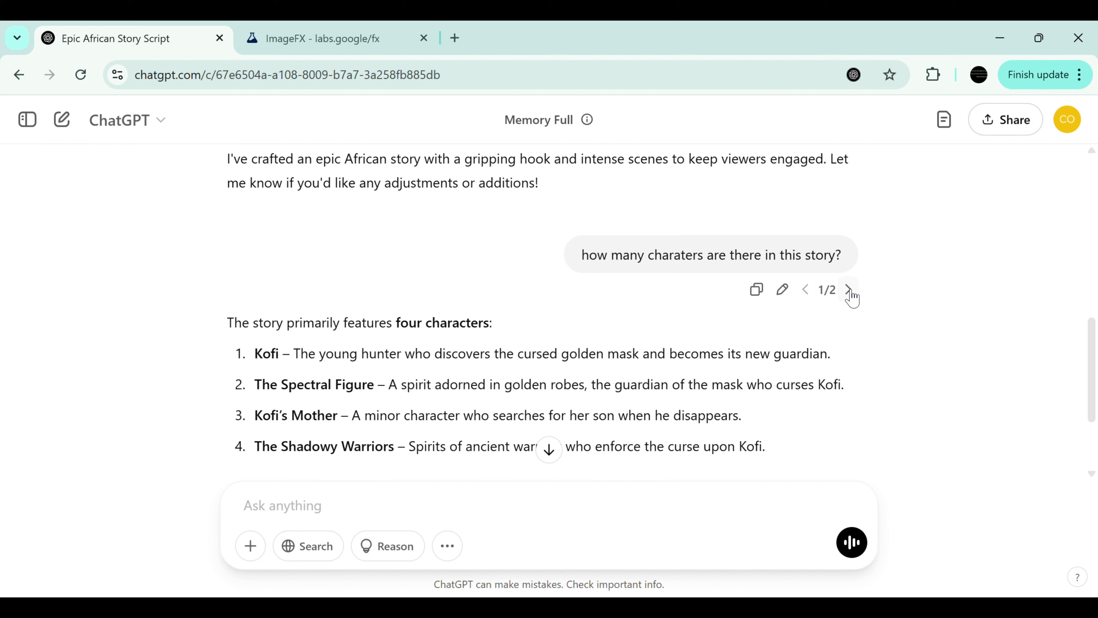
# Step: Show version 2 of the characters question and read the character descriptions for consistent image generation, including Kofi's
pyautogui.click(849, 291)
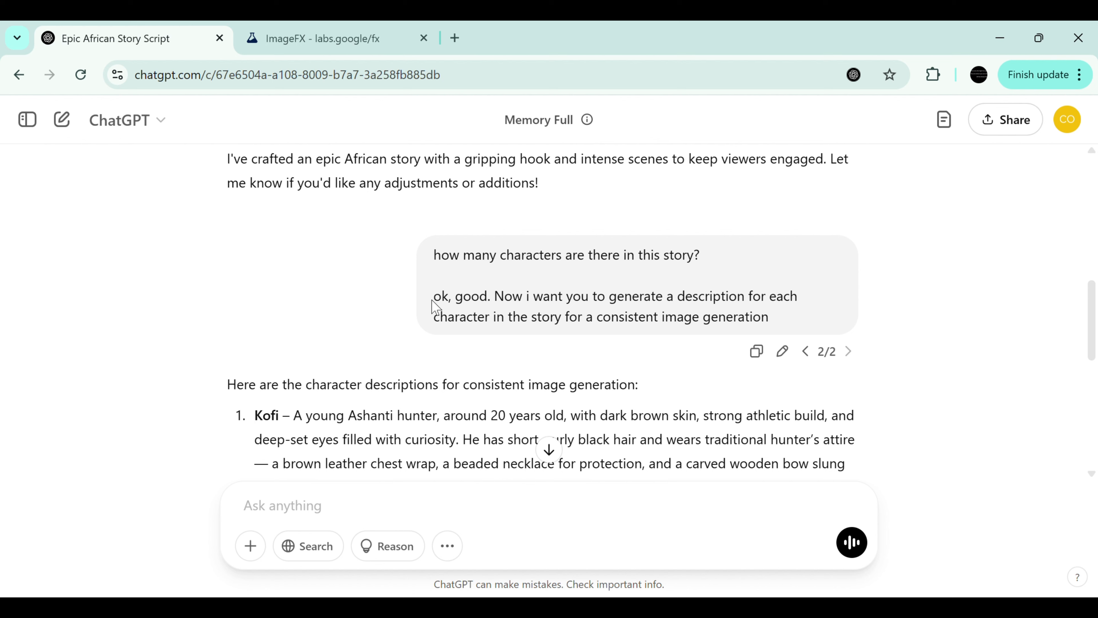
pyautogui.moveTo(433, 302); pyautogui.dragTo(754, 321)
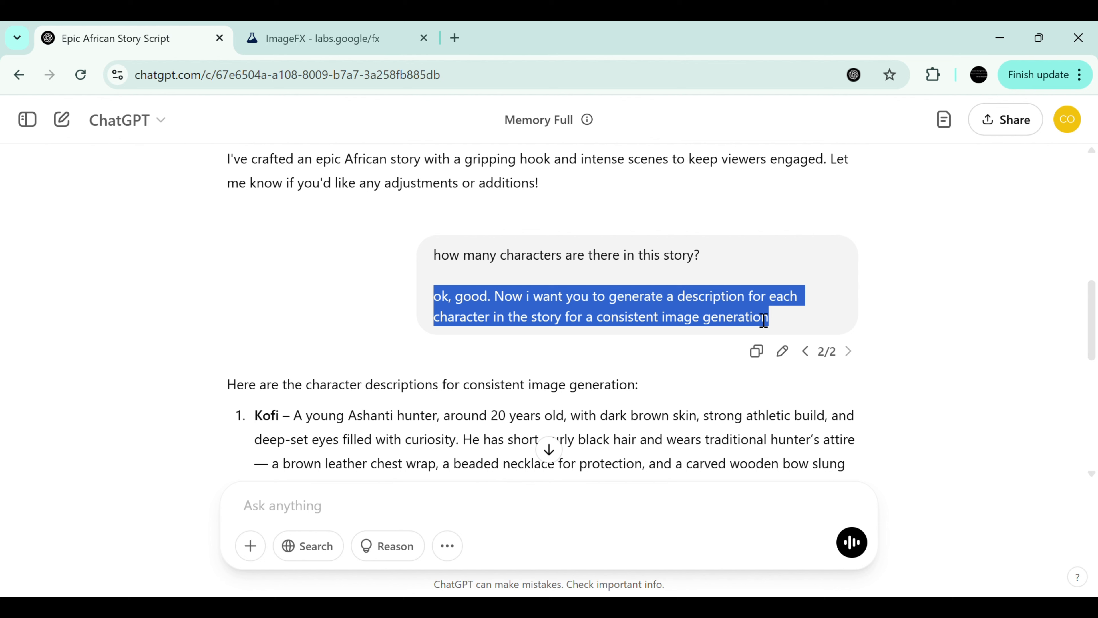
pyautogui.click(764, 320)
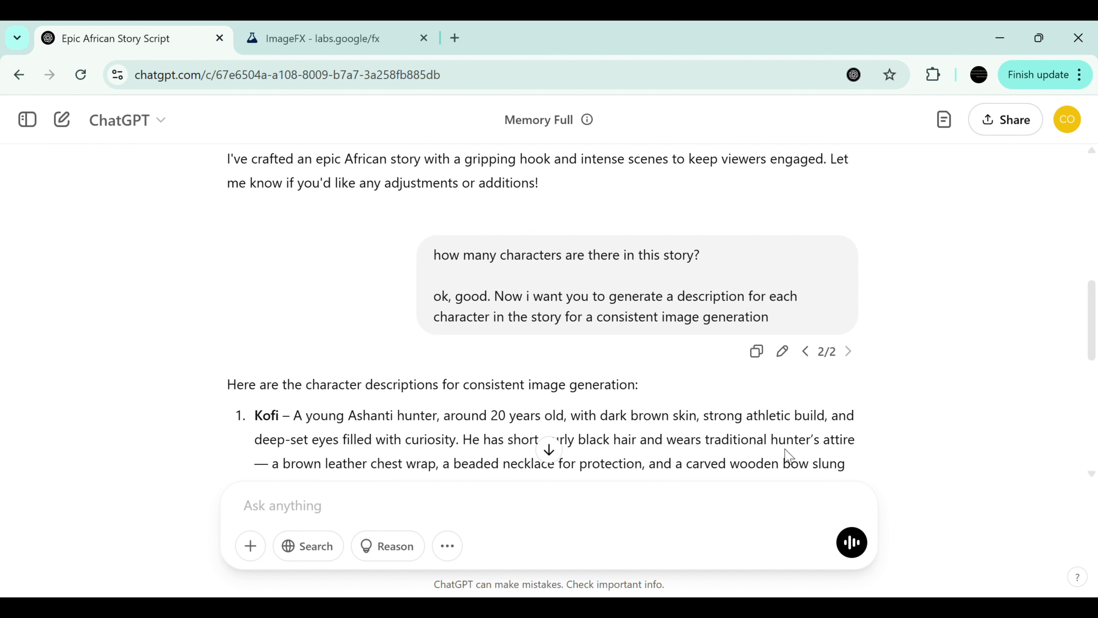
pyautogui.scroll(-1, 1094, 484)
pyautogui.scroll(-10, 1094, 483)
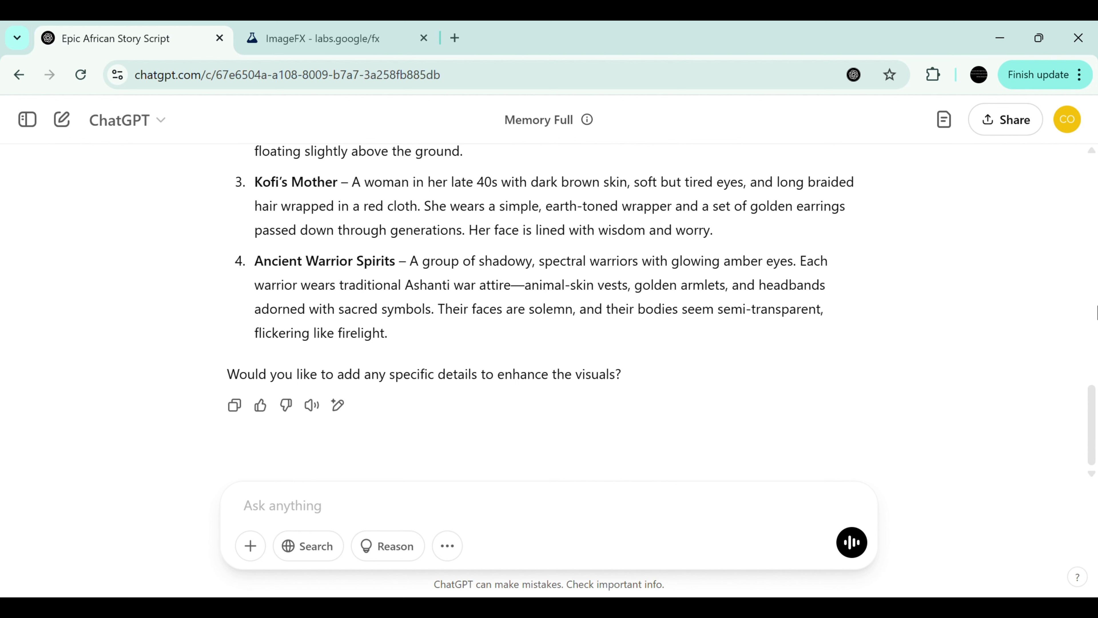
pyautogui.scroll(3, 1091, 158)
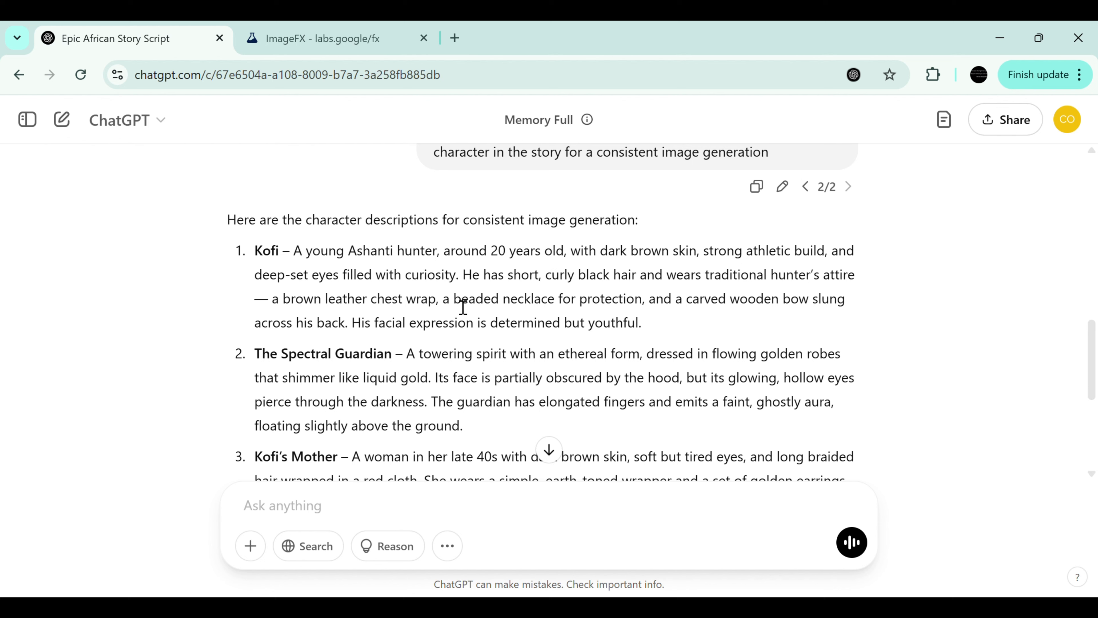
pyautogui.moveTo(294, 253); pyautogui.dragTo(622, 330)
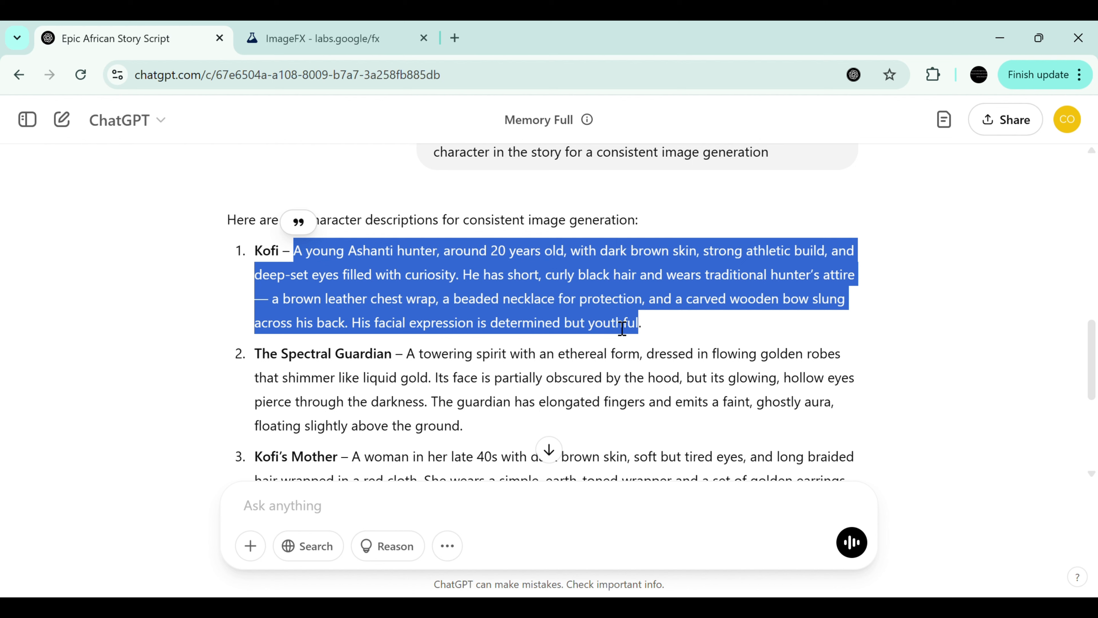
pyautogui.click(825, 282)
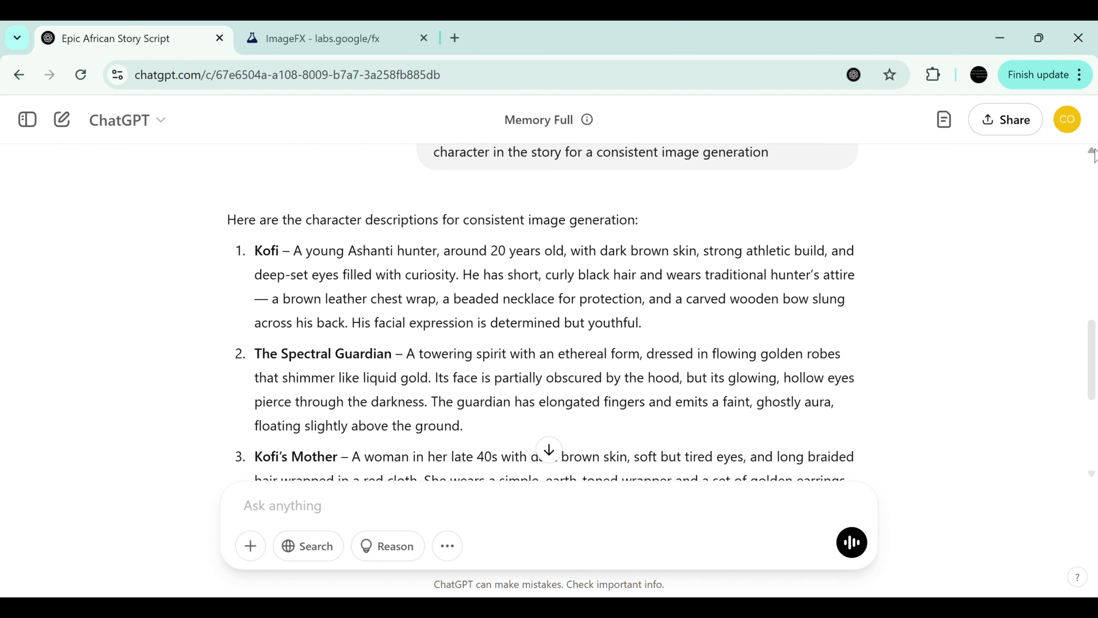
# Step: Reopen the Epic African Story document and select the opening sentence of Scene 1 without its full stop
pyautogui.click(1092, 152)
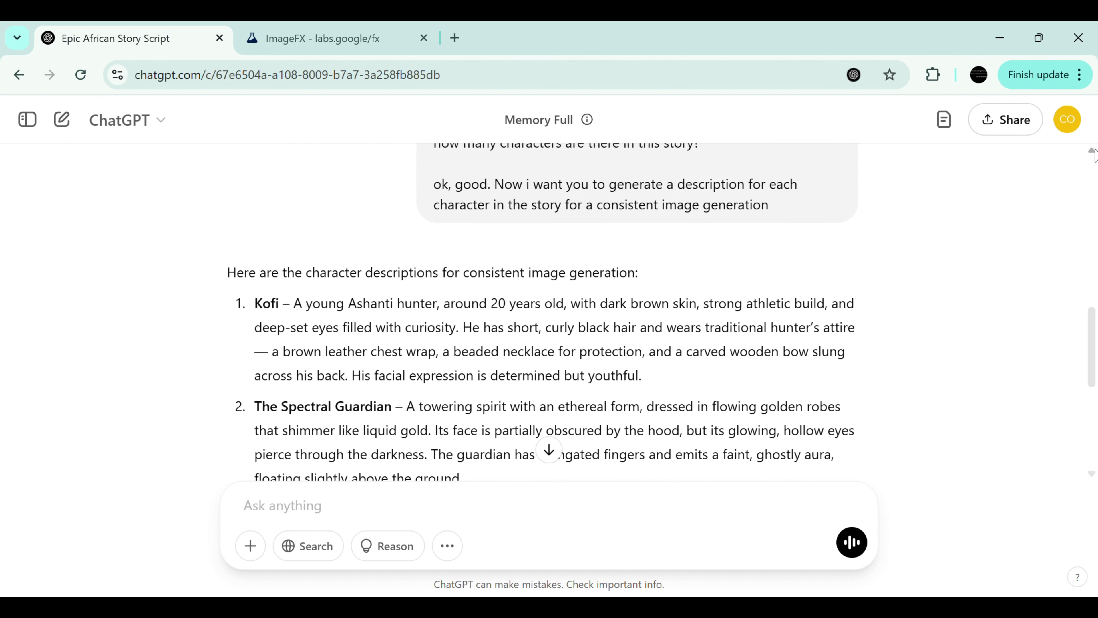
pyautogui.scroll(4, 1094, 154)
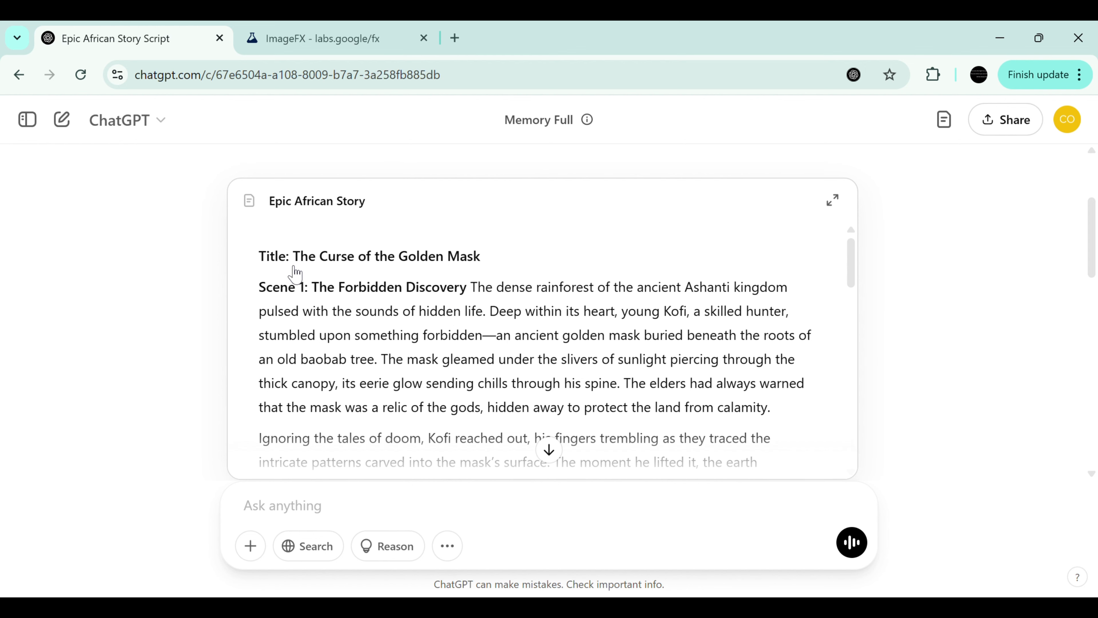
pyautogui.click(252, 212)
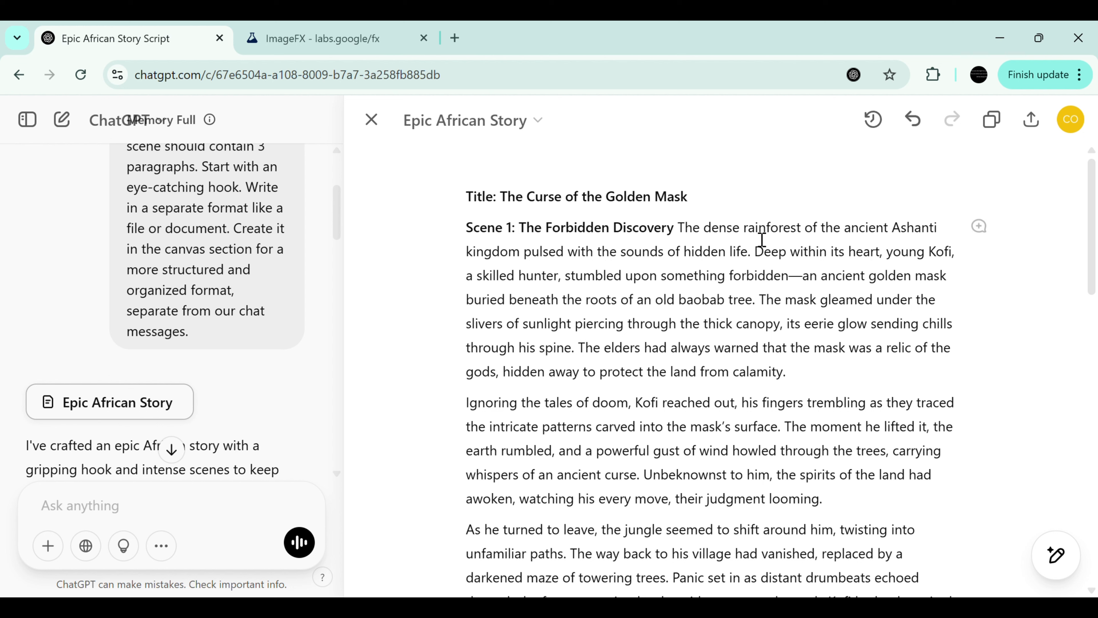
pyautogui.moveTo(691, 234); pyautogui.dragTo(739, 256)
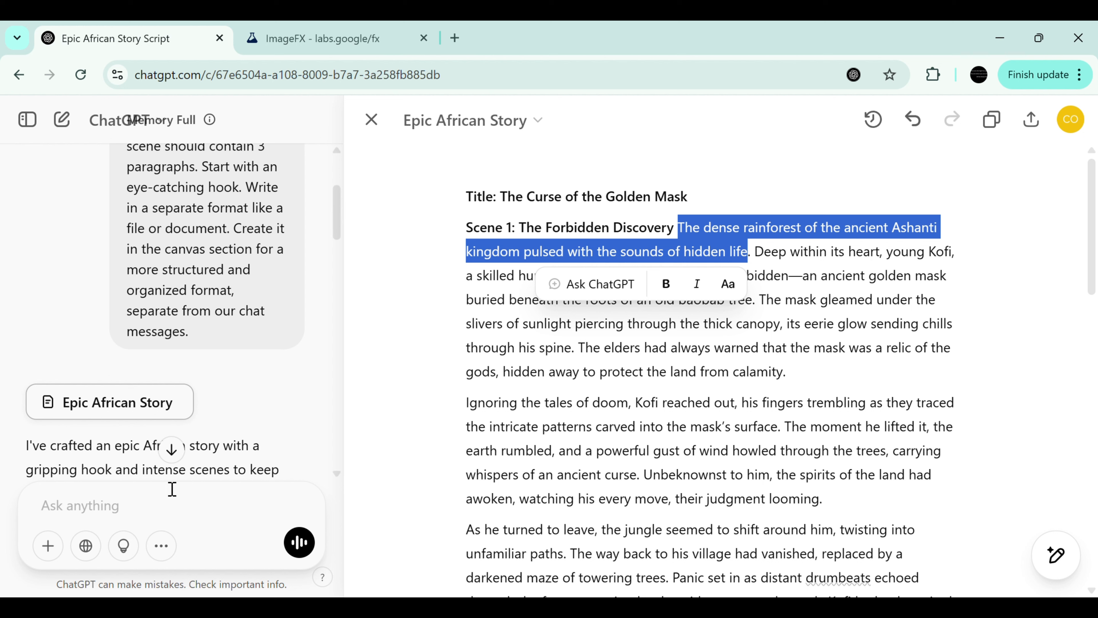
# Step: Draft the message "Give me a prompt to generate image for this, and make sure this prompt contain the character and places description for a consistent image generation."
pyautogui.click(141, 521)
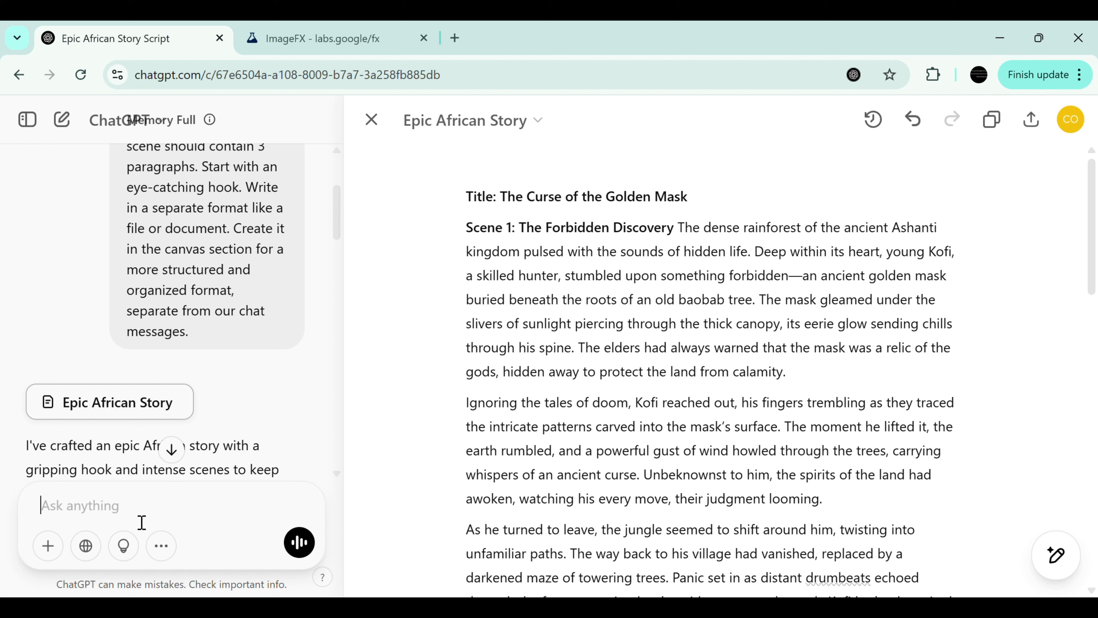
pyautogui.write('Give me a prompt to generate image for this, and make sure this prompt contain the character and places description for a consistent image generation')
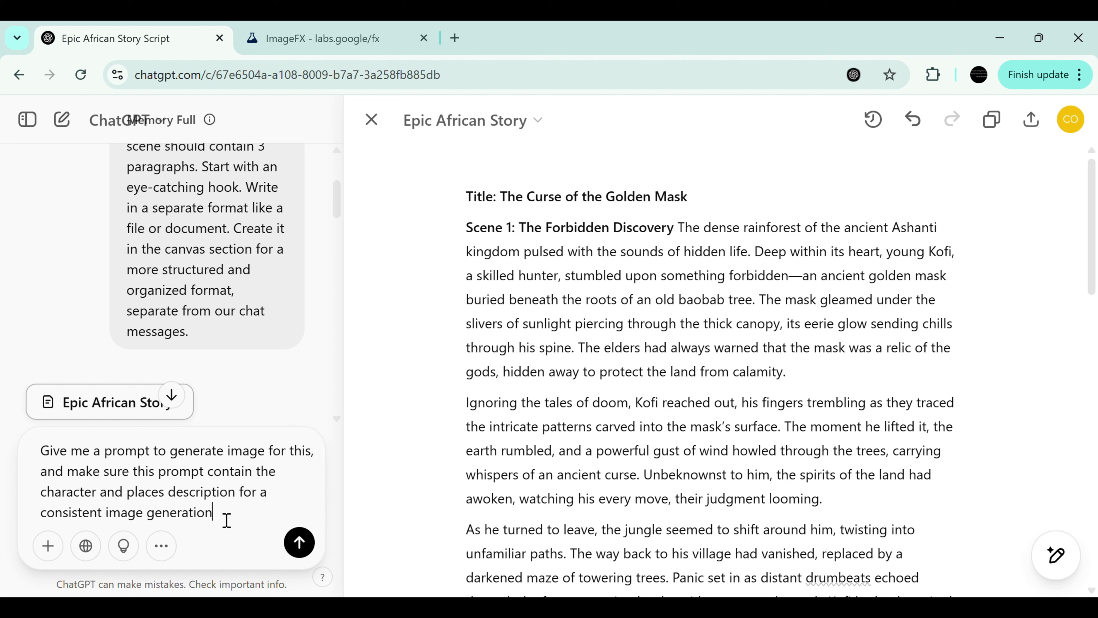
pyautogui.write('.')
# Step: Append the Scene 1 sentence "The dense rainforest of the ancient Ashanti kingdom pulsed with the sounds of hidden life" to the message and send it
pyautogui.doubleClick(688, 228)
pyautogui.moveTo(702, 239); pyautogui.dragTo(744, 258)
pyautogui.hotkey('ctrl', 'c')
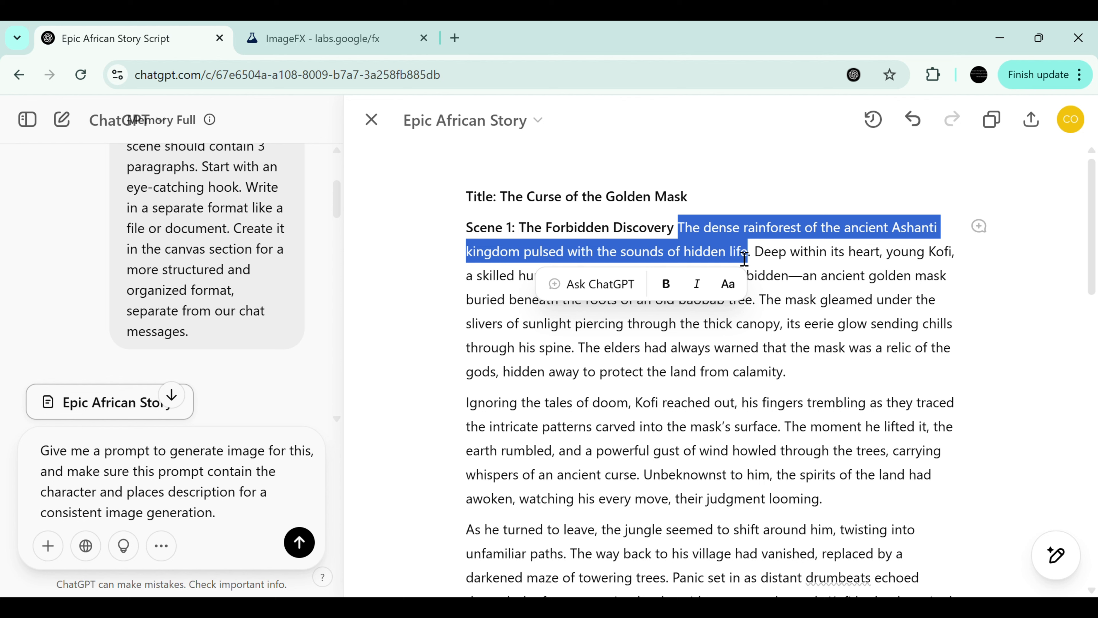
pyautogui.click(244, 525)
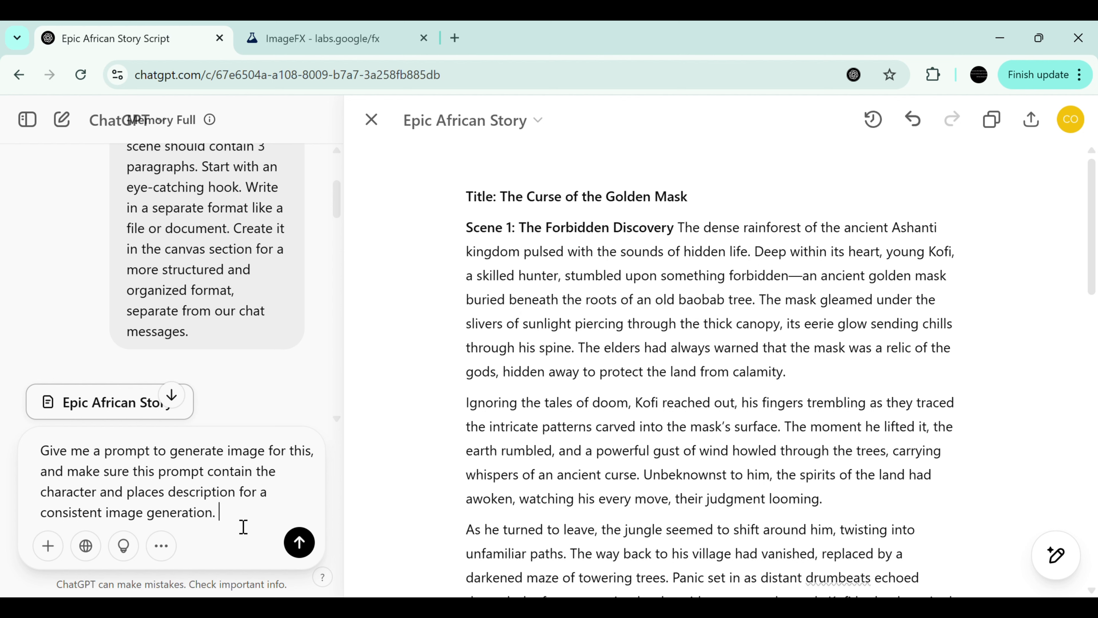
pyautogui.hotkey('ctrl', 'v')
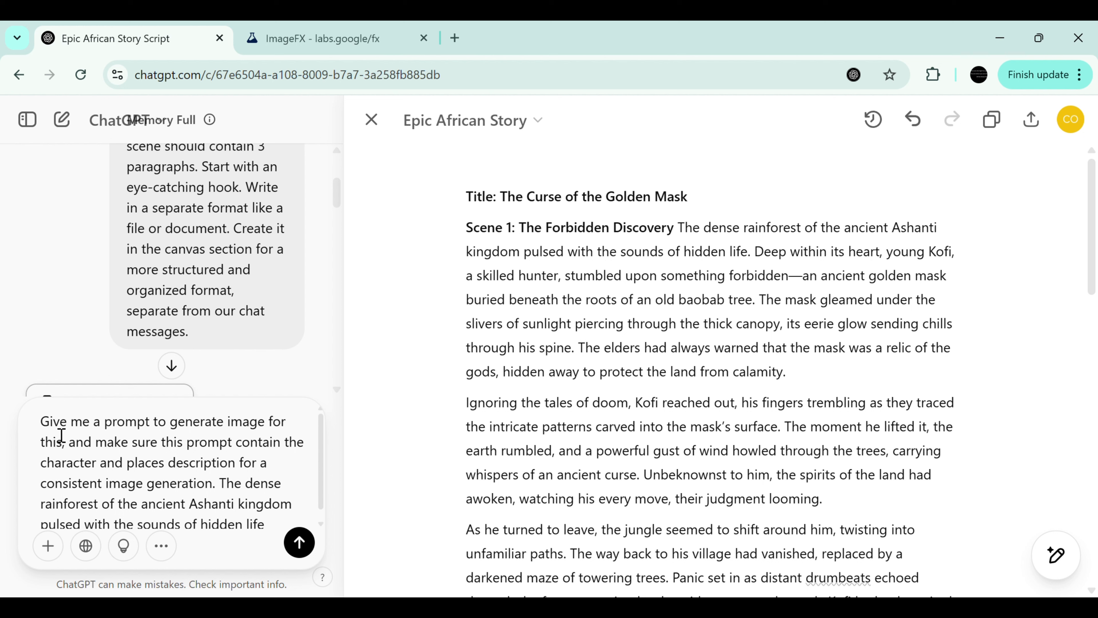
pyautogui.moveTo(41, 422); pyautogui.dragTo(208, 488)
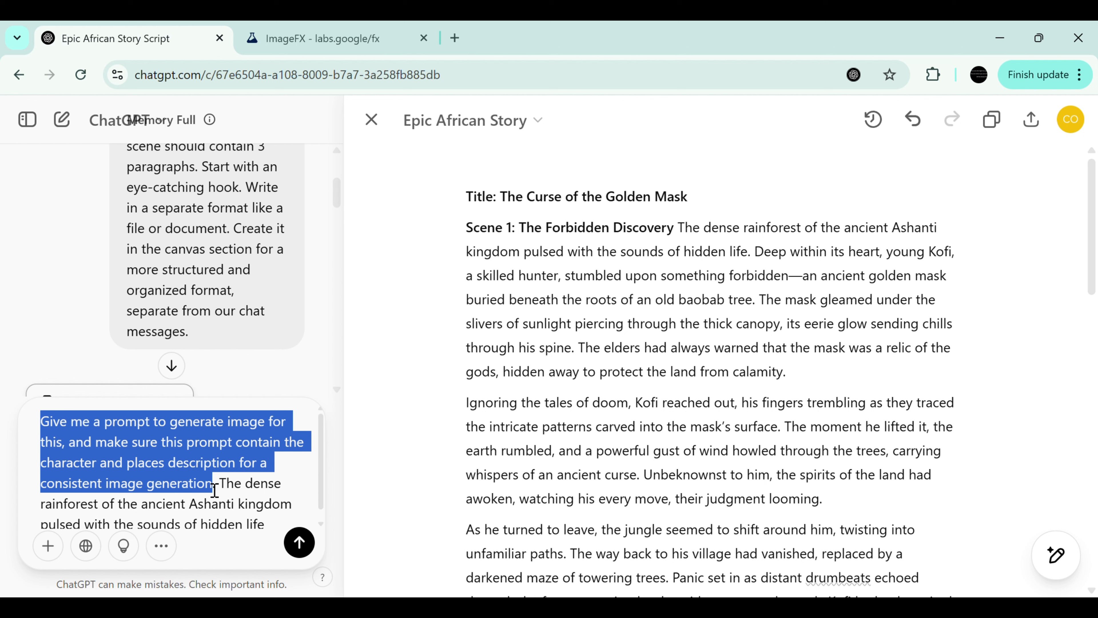
pyautogui.click(215, 487)
pyautogui.moveTo(219, 484); pyautogui.dragTo(255, 544)
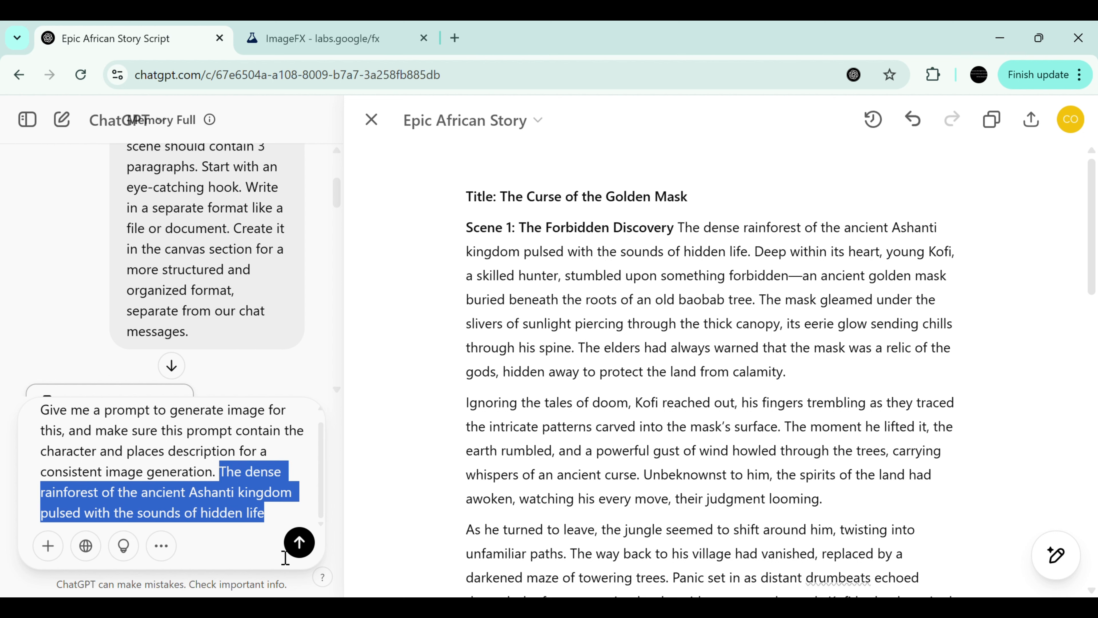
pyautogui.click(299, 542)
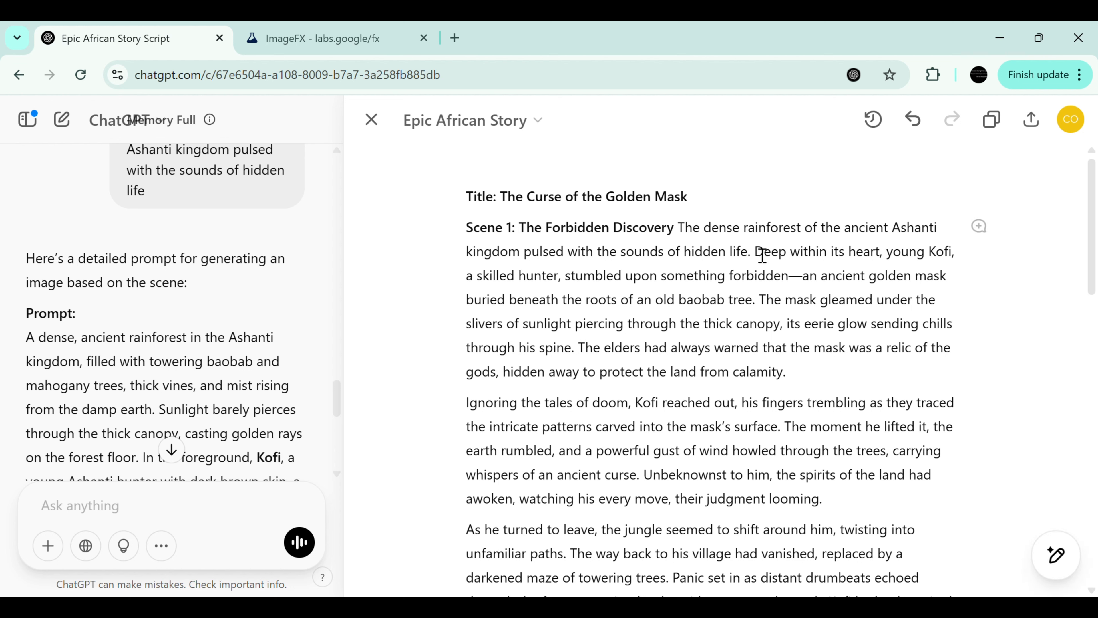
# Step: Copy Scene 1's second sentence, from "Deep within its heart" through "an old baobab tree.", out of the story document
pyautogui.doubleClick(762, 255)
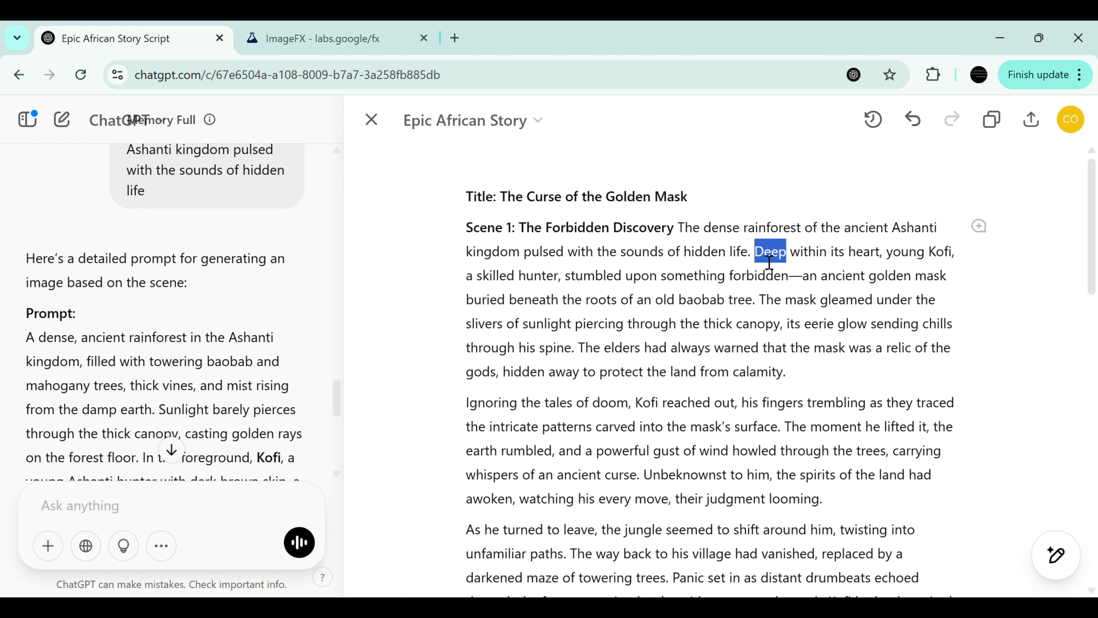
pyautogui.moveTo(775, 271); pyautogui.dragTo(781, 275)
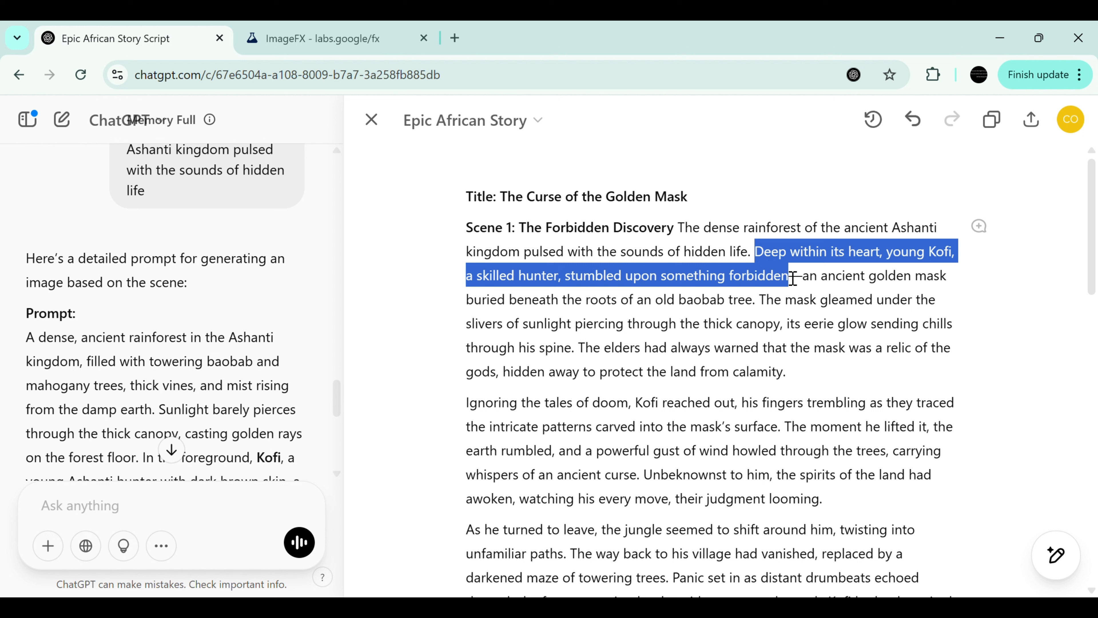
pyautogui.moveTo(793, 277); pyautogui.dragTo(765, 317)
pyautogui.hotkey('ctrl', 'c')
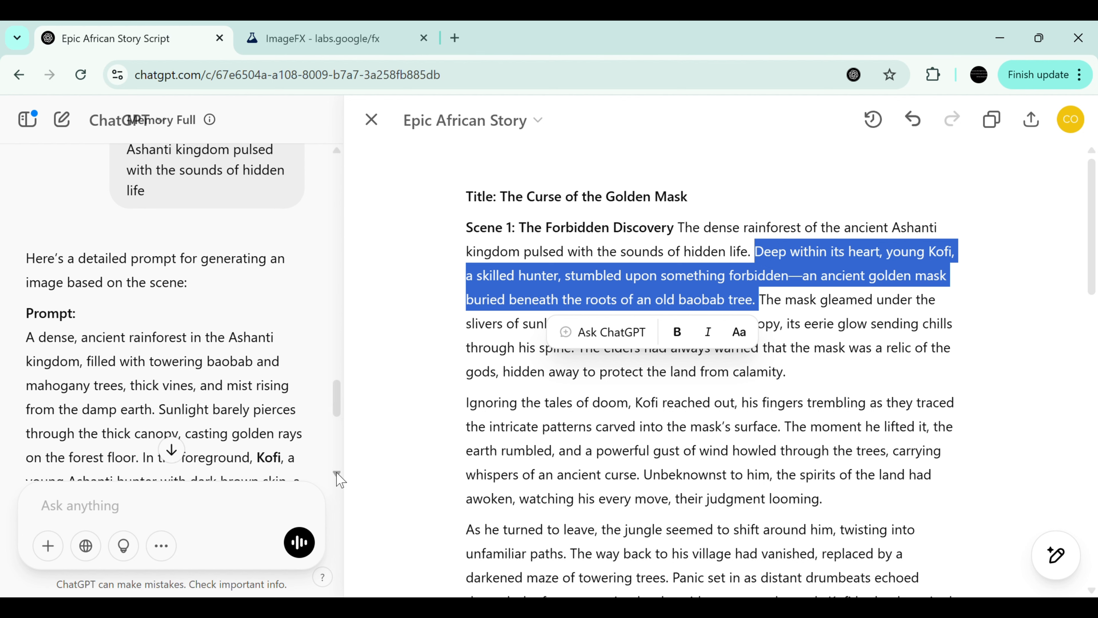
# Step: Read through the detailed image prompt generated in the chat for the rainforest scene, then return to its beginning
pyautogui.scroll(-5, 337, 473)
pyautogui.scroll(-5, 337, 472)
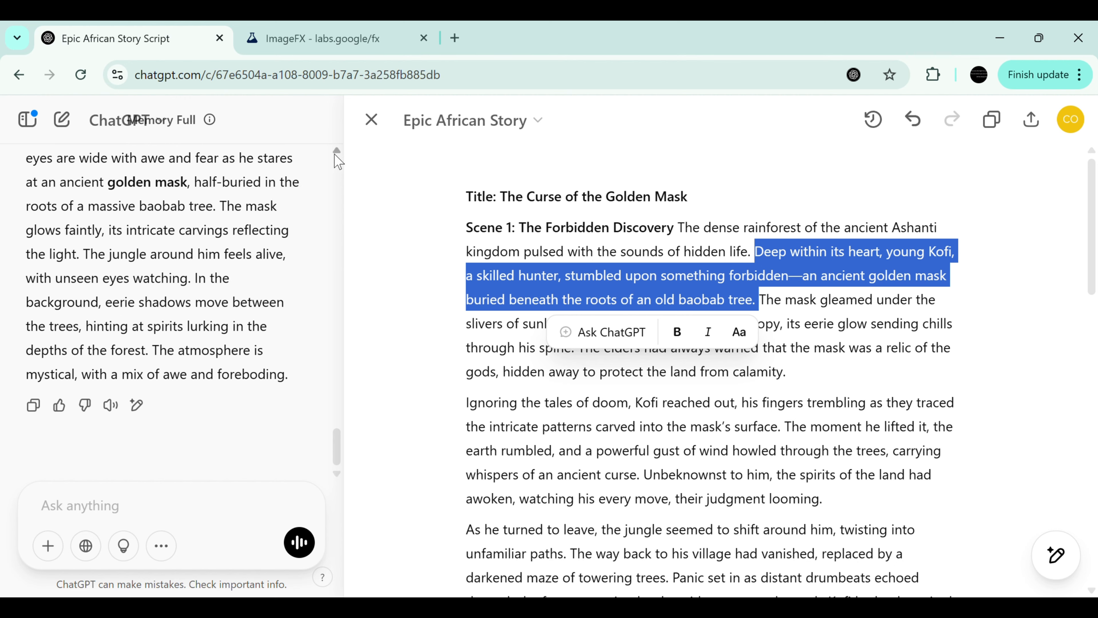
pyautogui.scroll(8, 337, 161)
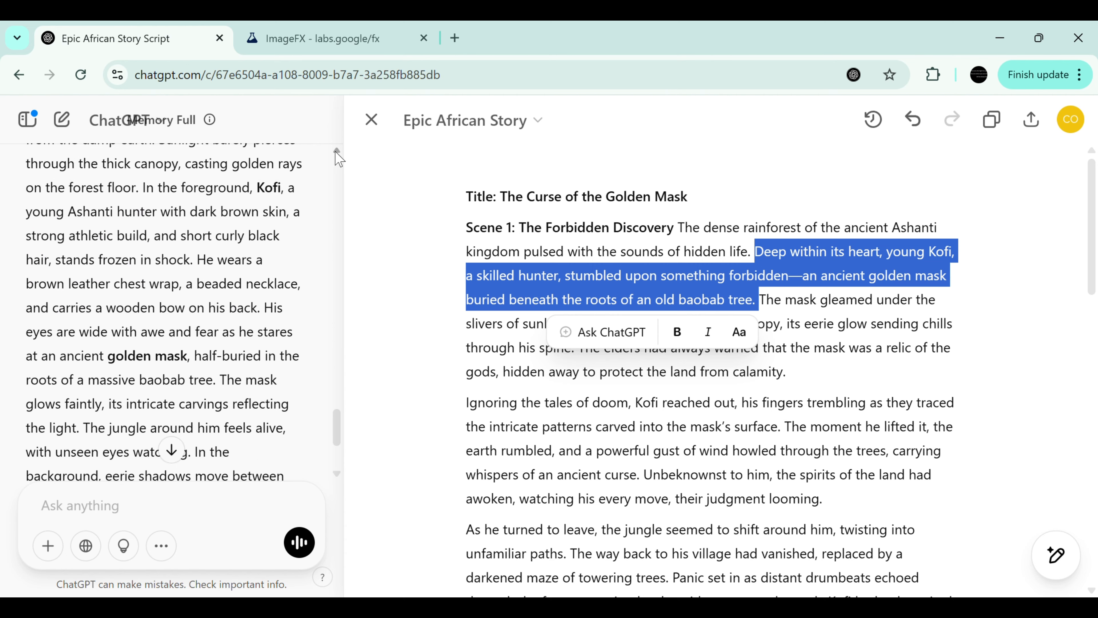
pyautogui.scroll(4, 337, 156)
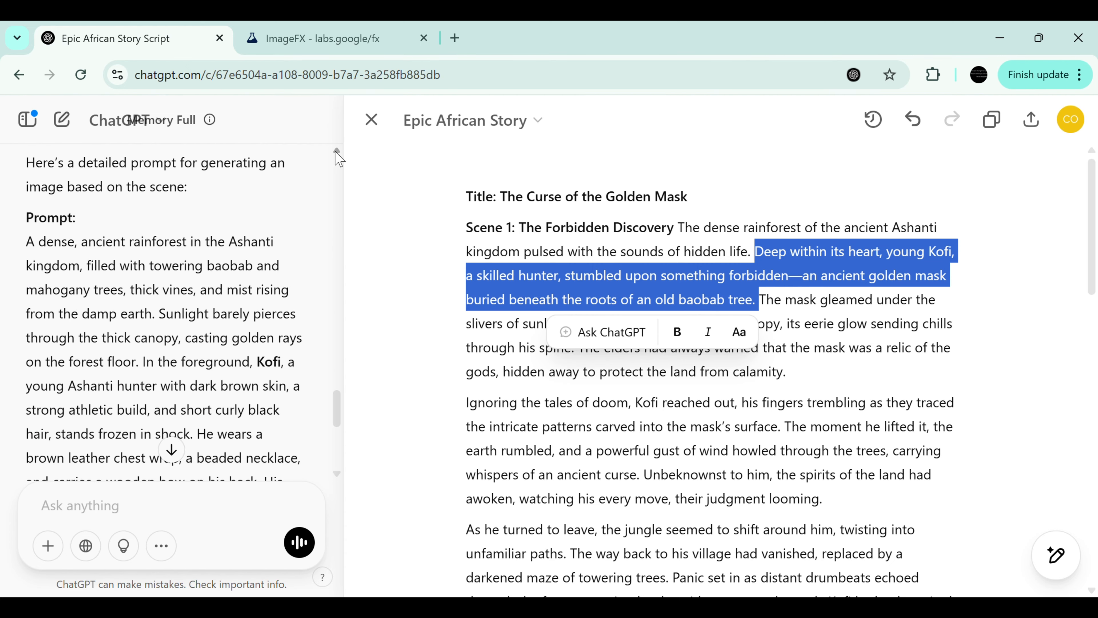
pyautogui.scroll(1, 337, 157)
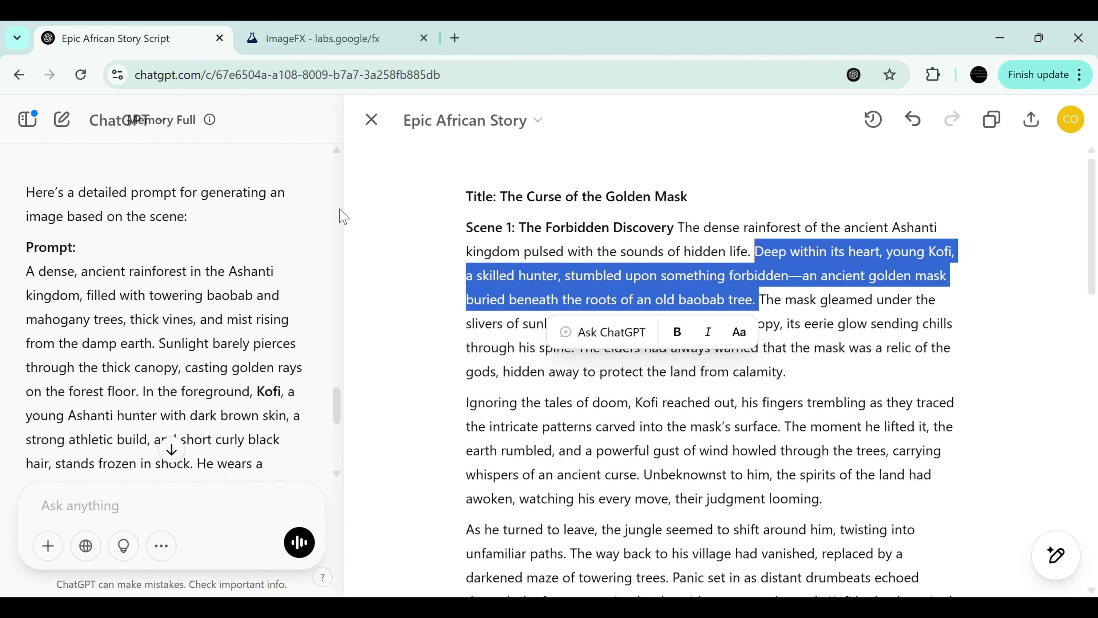
# Step: Edit the sent prompt request, removing the sentence "The dense rainforest of the ancient Ashanti kingdom pulsed with the sounds of hidden life" and adding blank lines after it
pyautogui.click(336, 473)
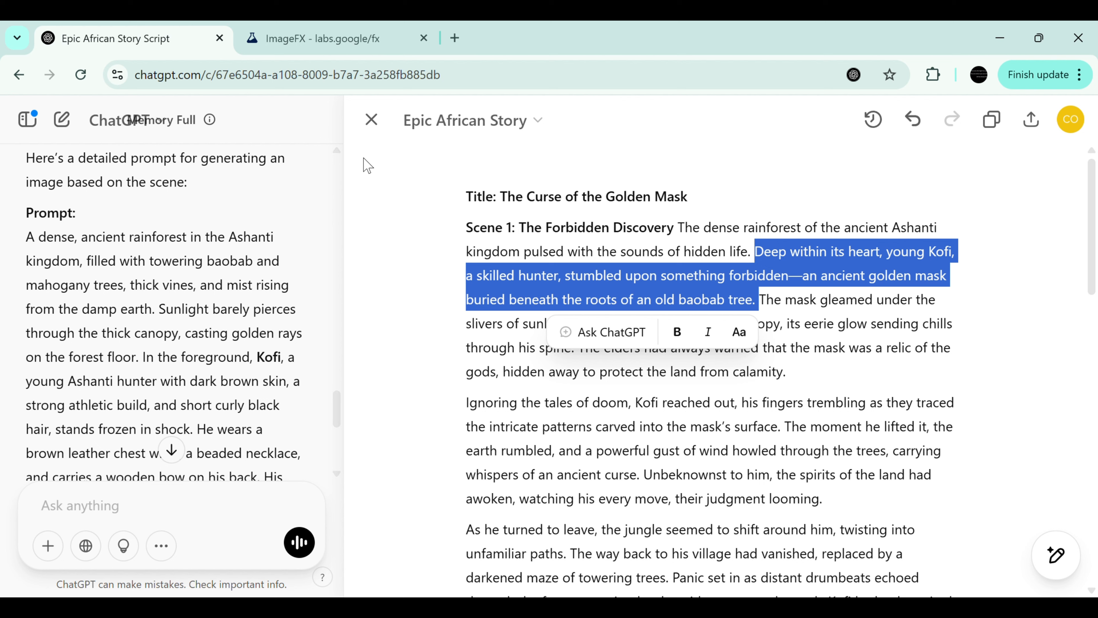
pyautogui.scroll(3, 339, 157)
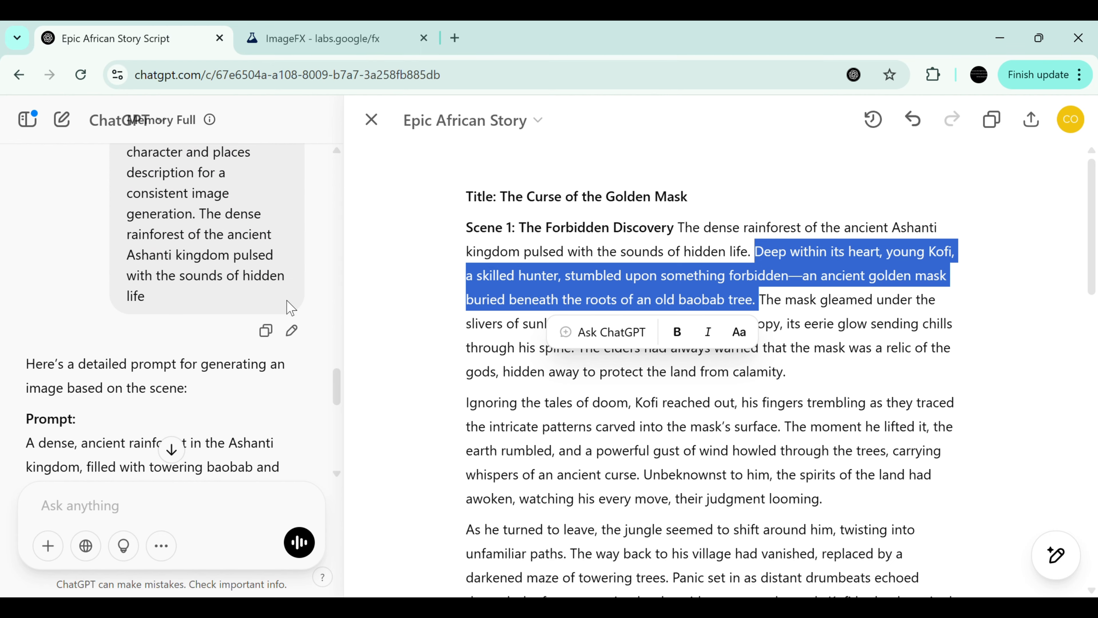
pyautogui.click(287, 330)
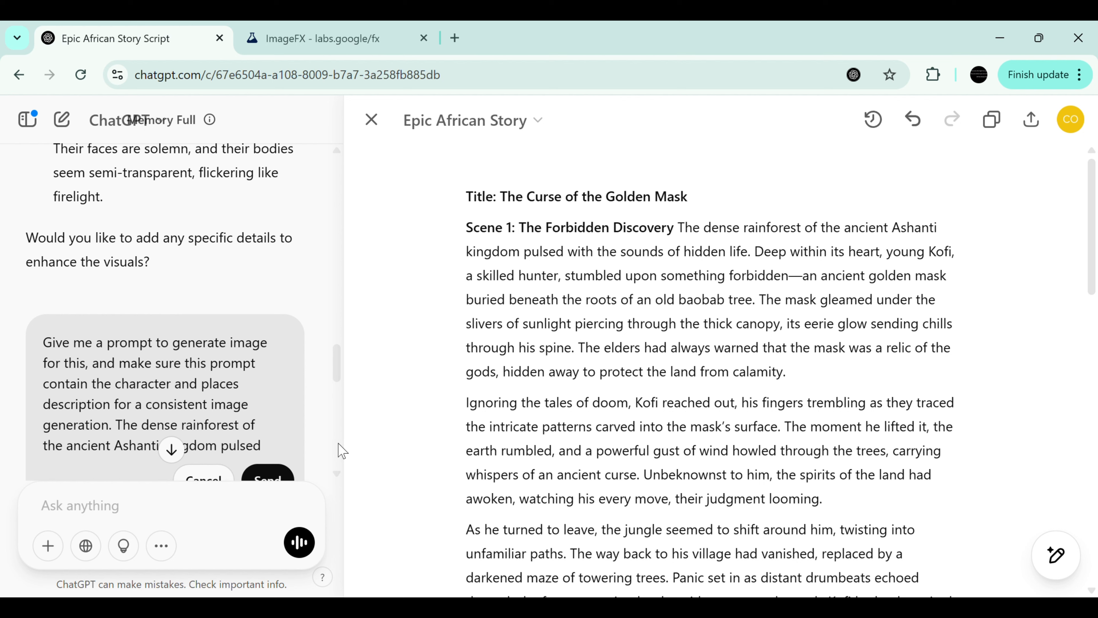
pyautogui.scroll(-2, 336, 473)
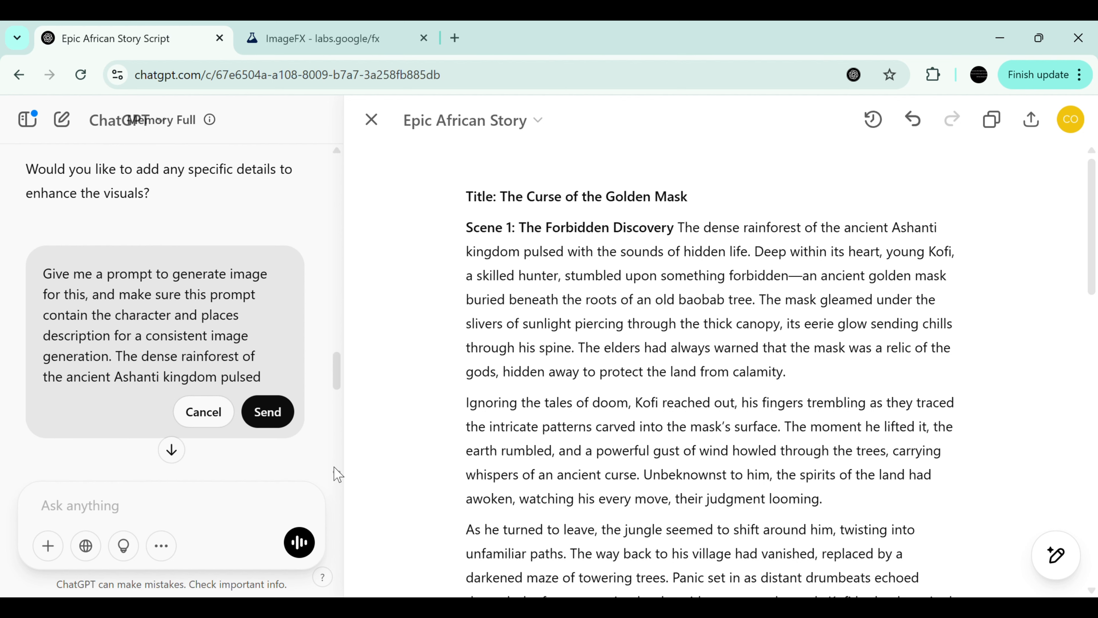
pyautogui.moveTo(116, 355); pyautogui.dragTo(251, 389)
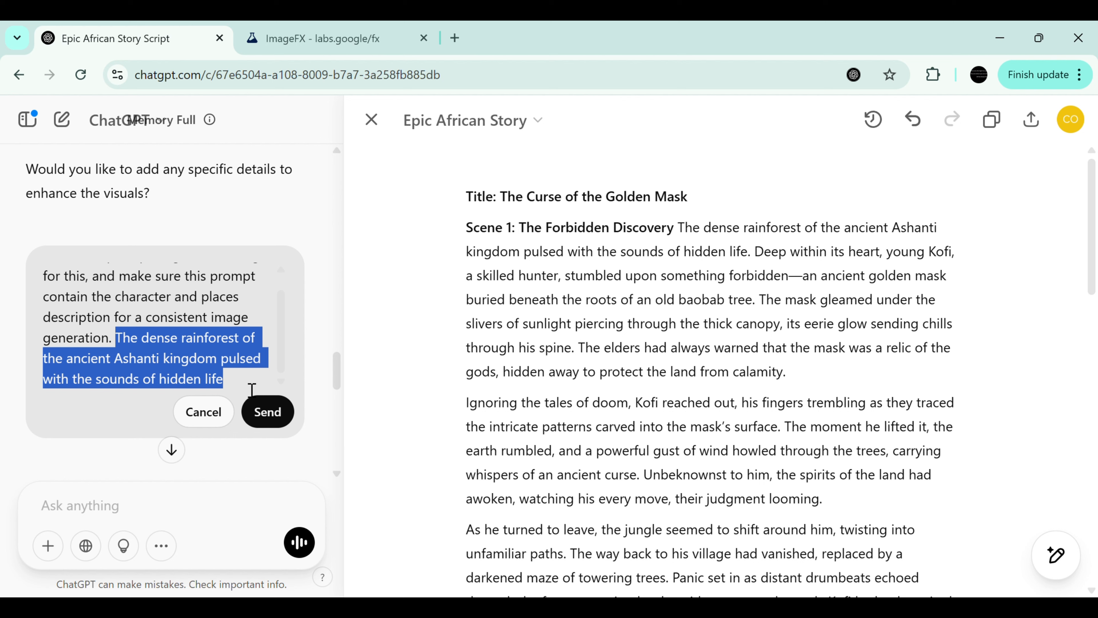
pyautogui.press('BackSpace')
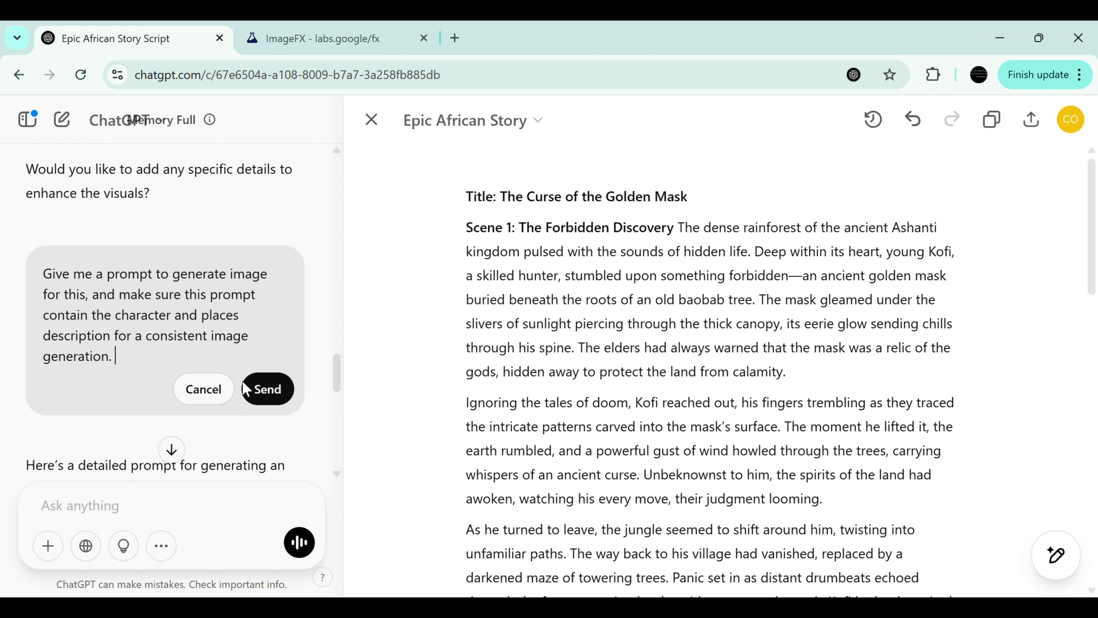
pyautogui.hotkey('shift', 'Return')
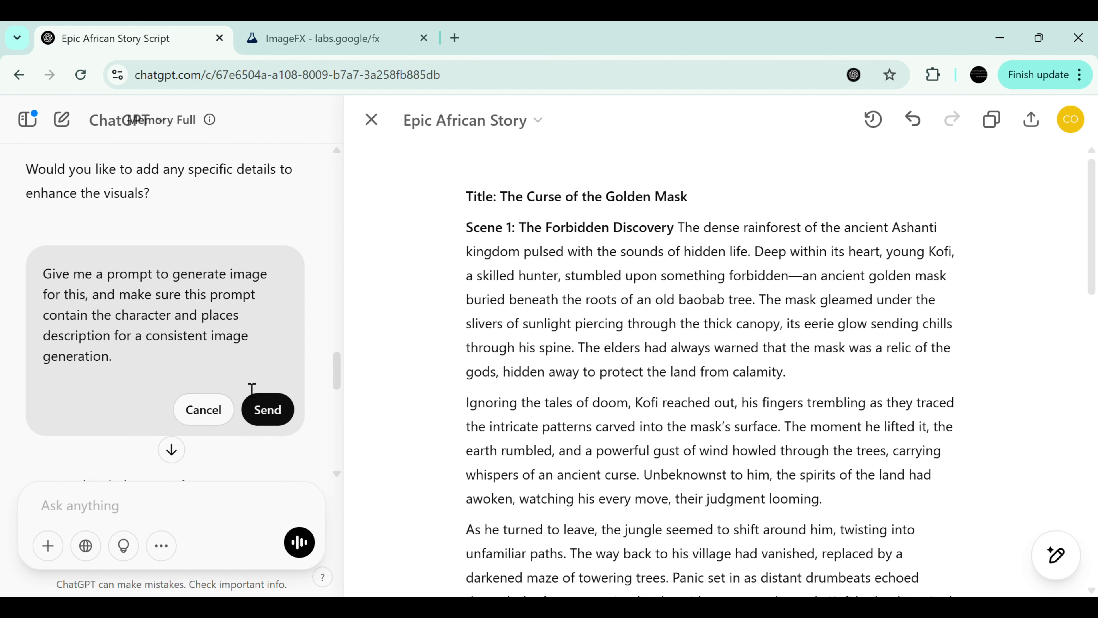
pyautogui.hotkey('shift', 'Return')
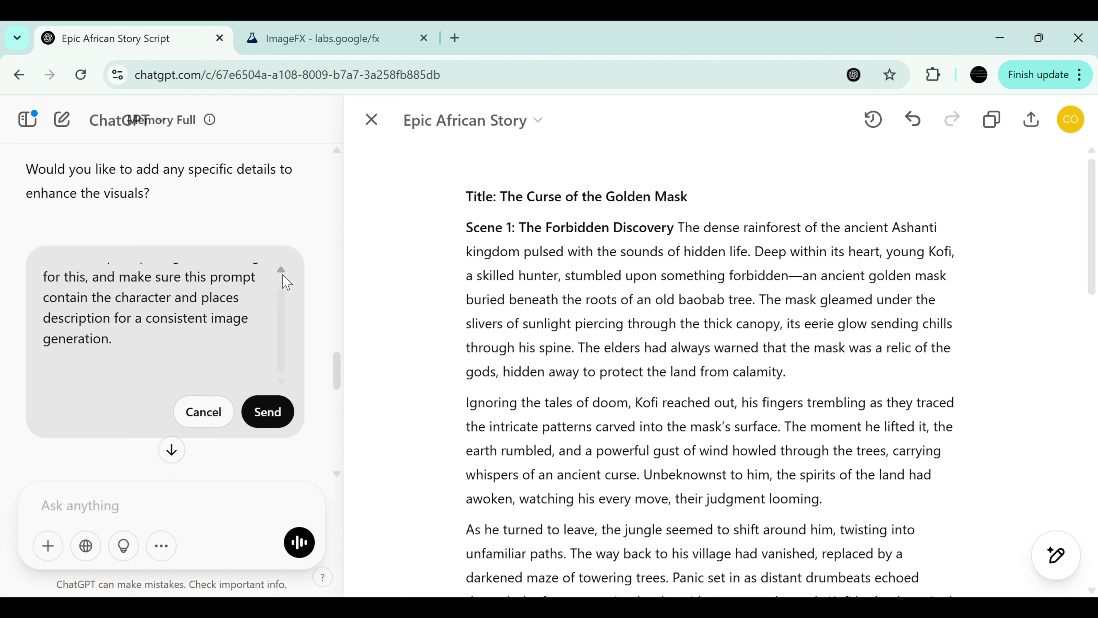
# Step: Add the copied Scene 1 sentence beginning "Deep within its heart" below the instruction, check the whole edited message and send it
pyautogui.scroll(1, 284, 279)
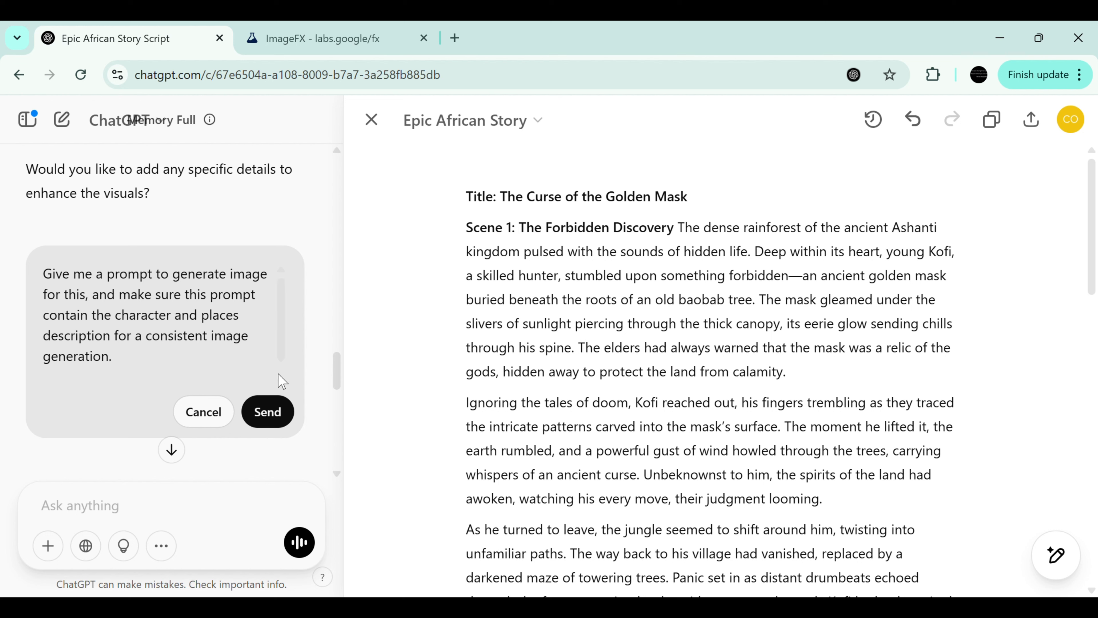
pyautogui.click(282, 382)
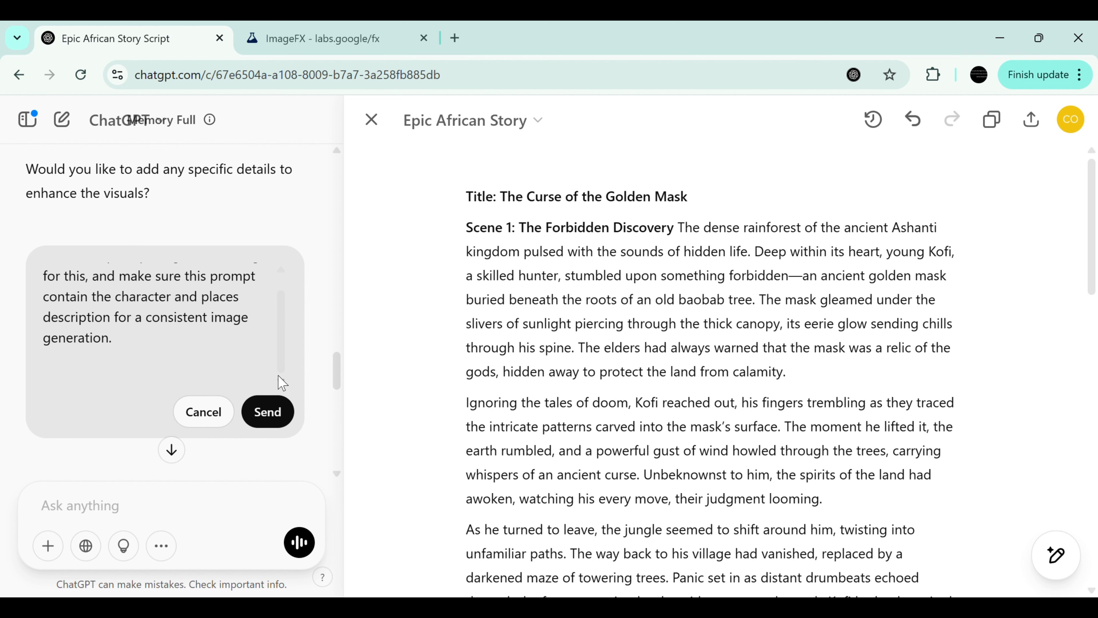
pyautogui.click(53, 377)
pyautogui.hotkey('ctrl', 'v')
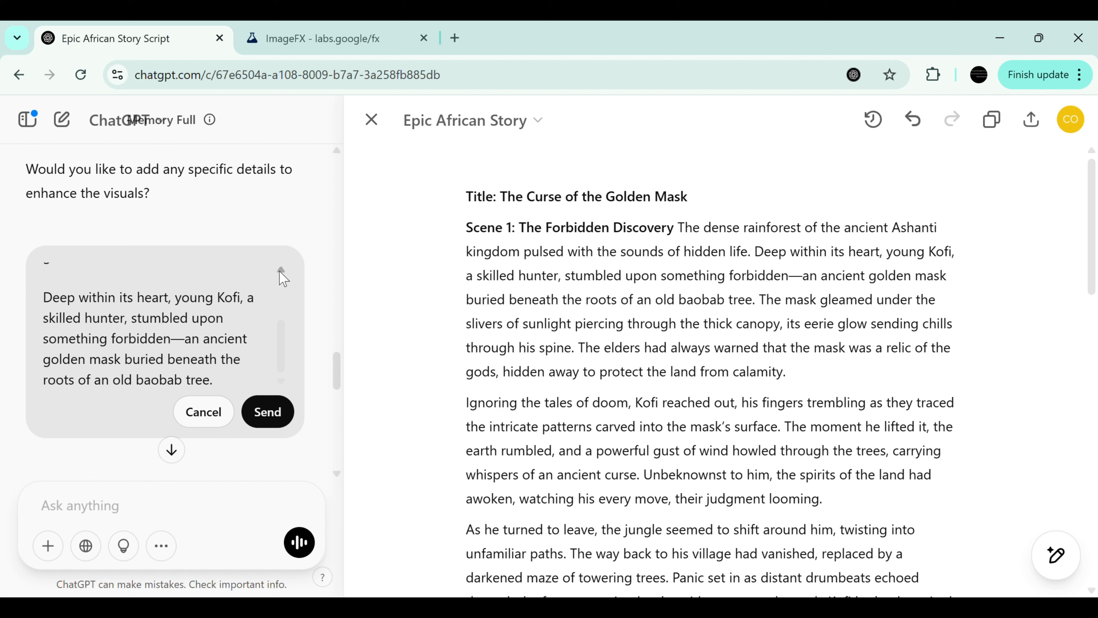
pyautogui.scroll(3, 283, 277)
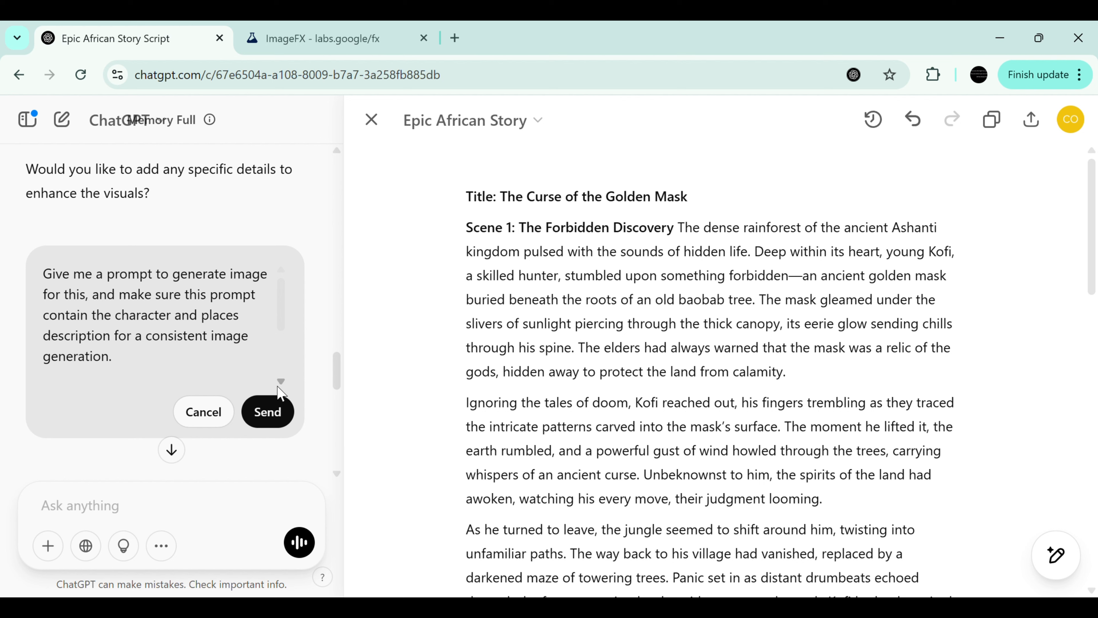
pyautogui.scroll(-4, 279, 387)
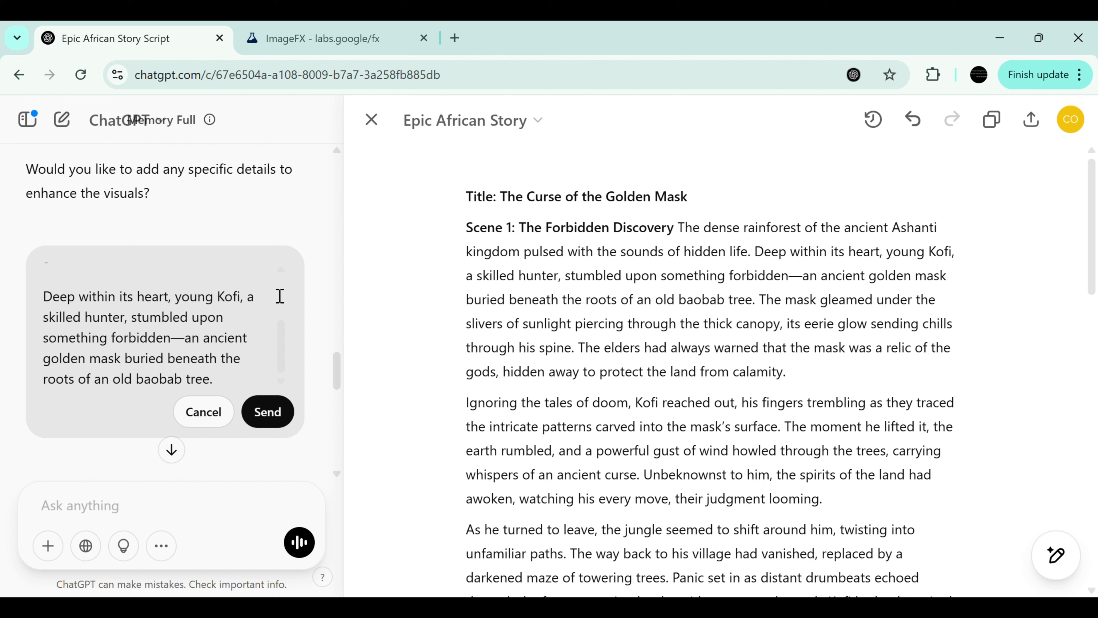
pyautogui.scroll(5, 282, 269)
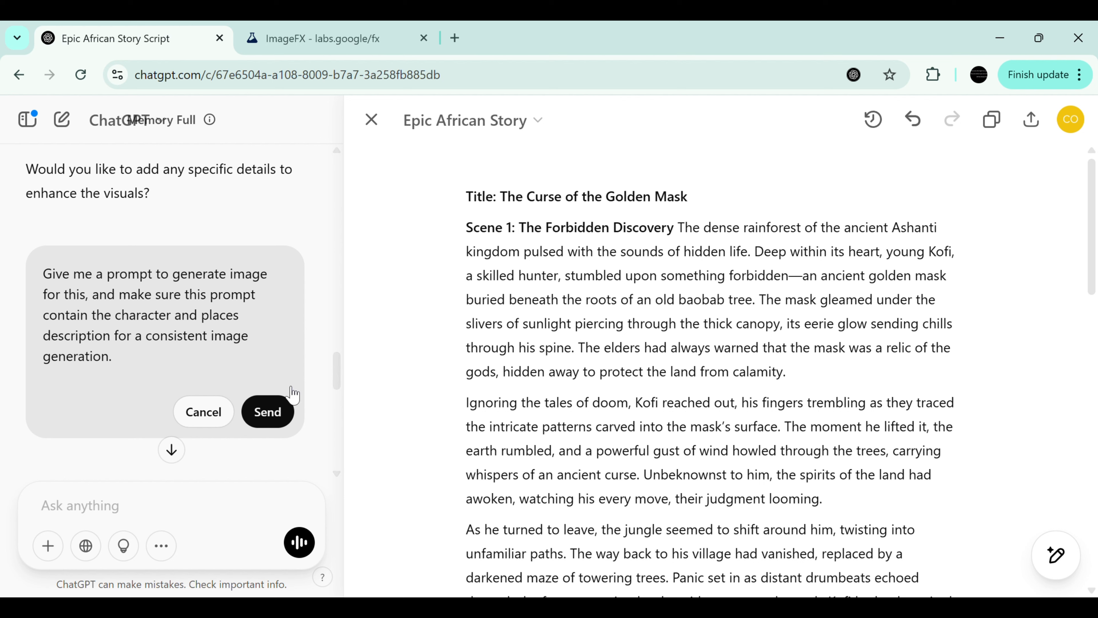
pyautogui.click(263, 417)
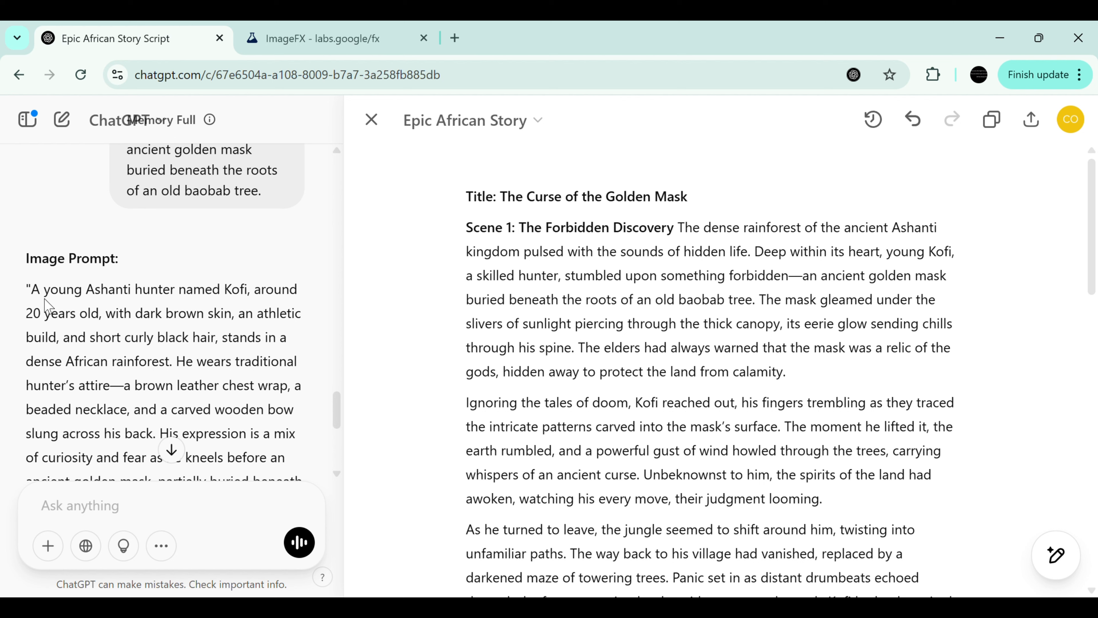
# Step: Switch the edited message back to its first version and review the rainforest image prompt generated for it
pyautogui.moveTo(248, 216)
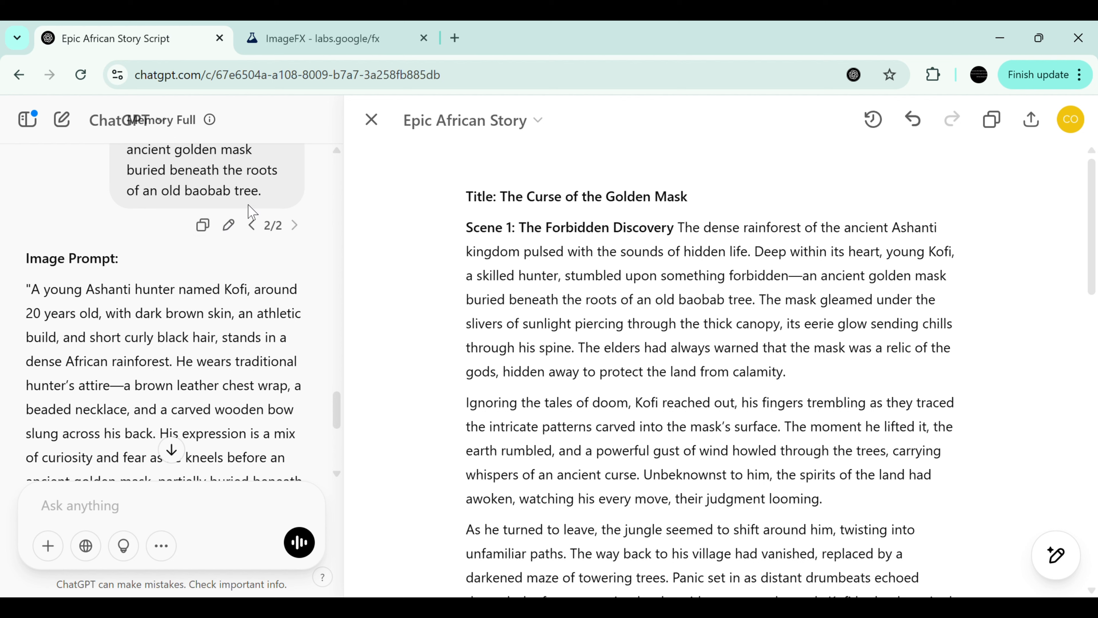
pyautogui.click(258, 233)
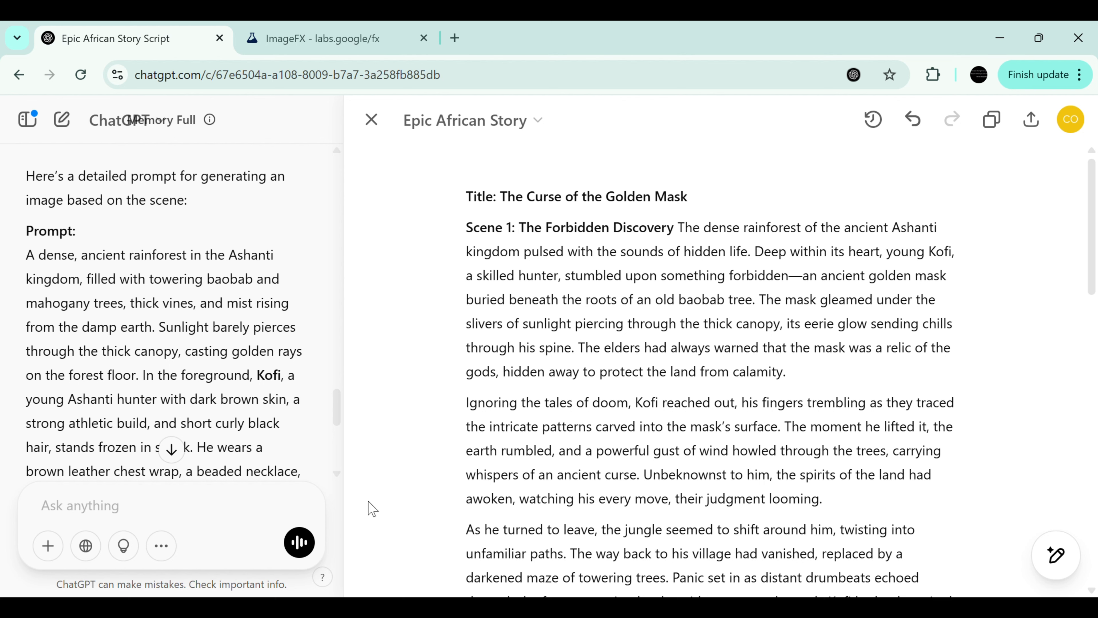
pyautogui.scroll(-4, 337, 480)
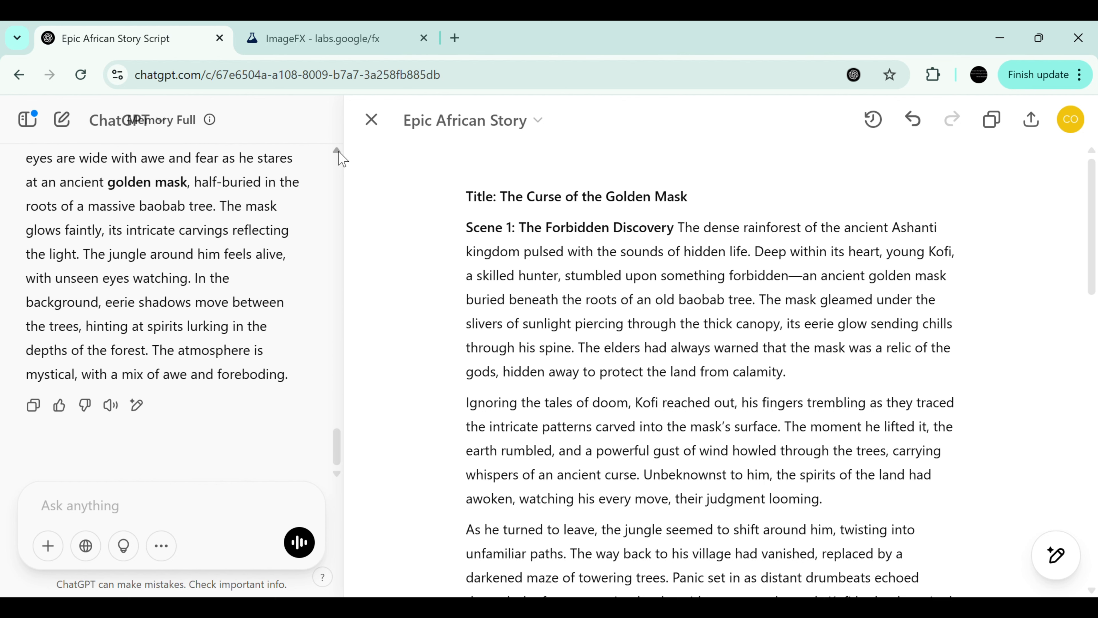
pyautogui.scroll(5, 341, 157)
pyautogui.scroll(9, 339, 153)
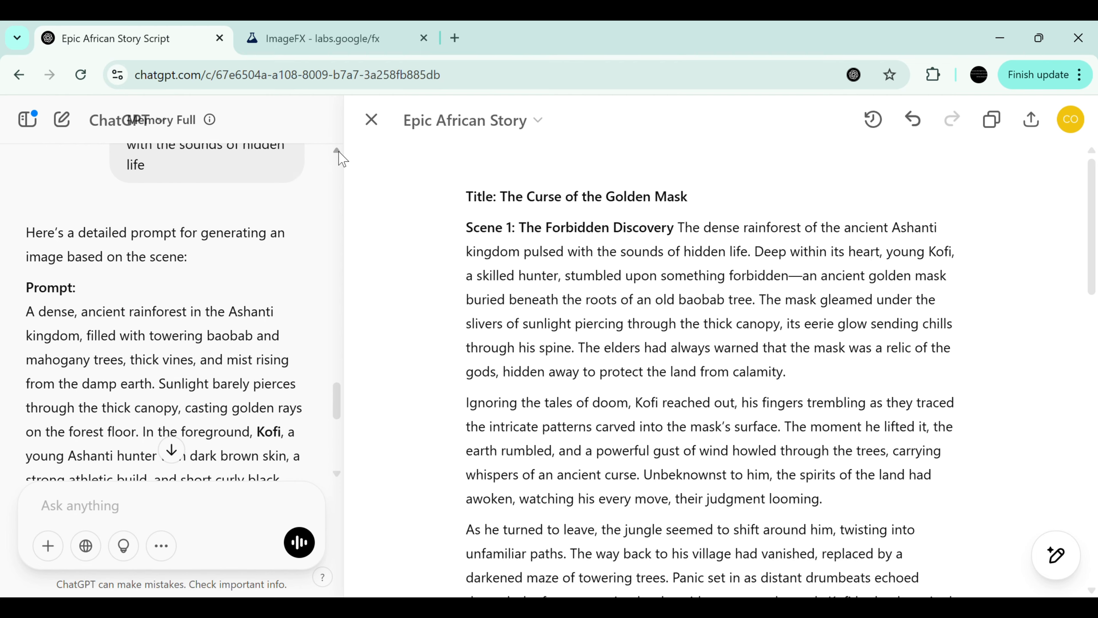
pyautogui.scroll(3, 341, 158)
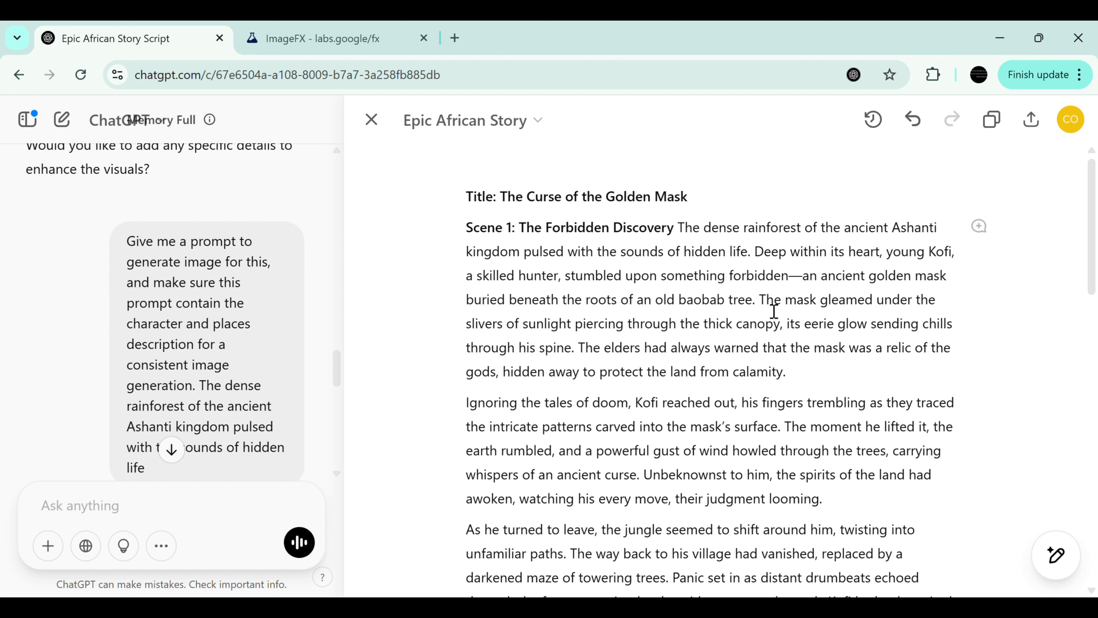
# Step: Copy the story sentence from "Ignoring the tales of doom" through "the mask's surface." out of the document
pyautogui.moveTo(767, 299); pyautogui.dragTo(839, 290)
pyautogui.click(839, 290)
pyautogui.moveTo(466, 405); pyautogui.dragTo(791, 442)
pyautogui.hotkey('ctrl', 'c')
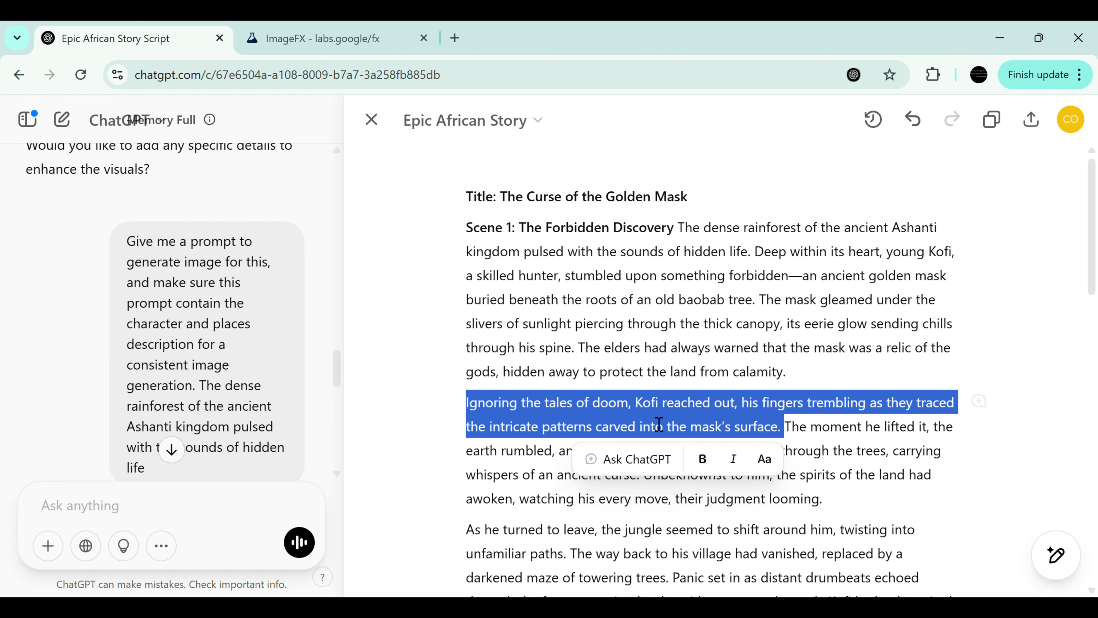
# Step: Edit the first version of the message, replacing the rainforest sentence with the copied "Ignoring the tales of doom" sentence, and send it
pyautogui.click(254, 442)
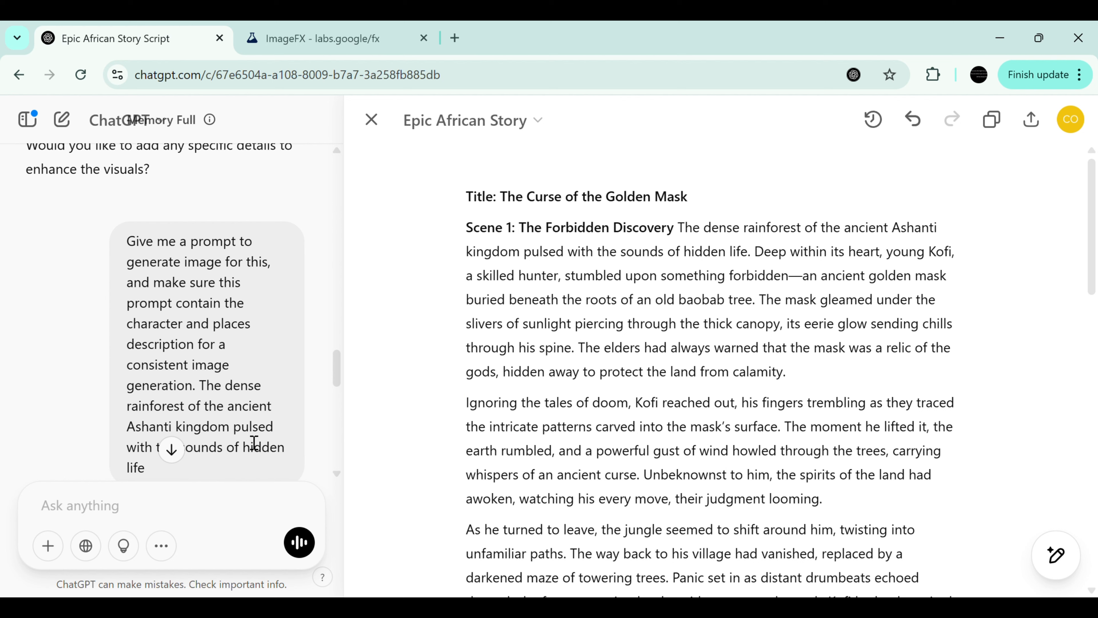
pyautogui.click(337, 473)
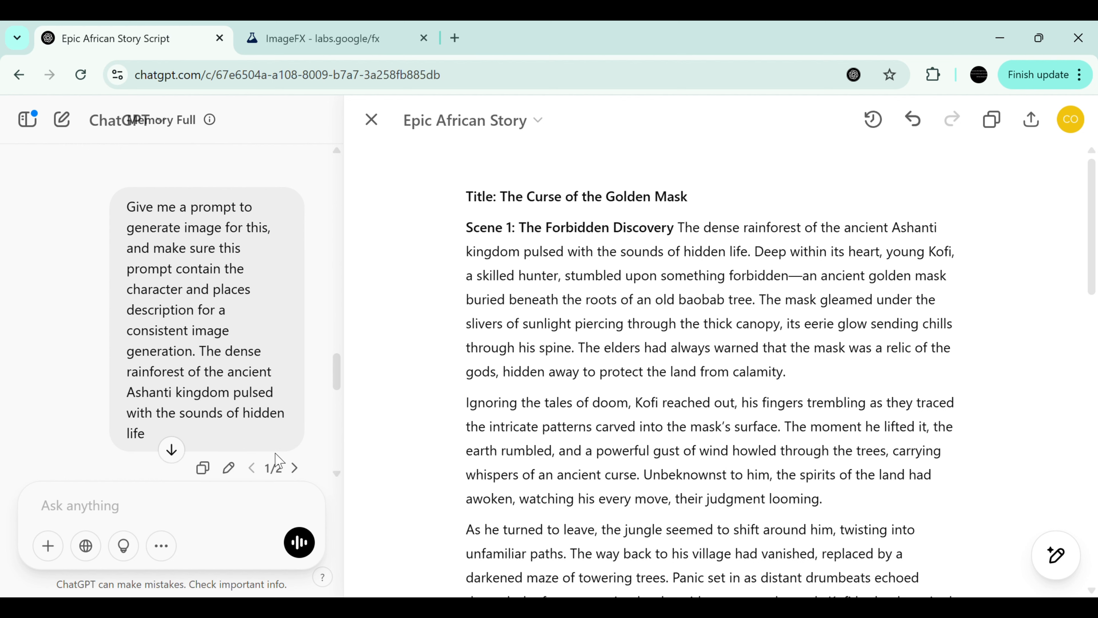
pyautogui.click(228, 467)
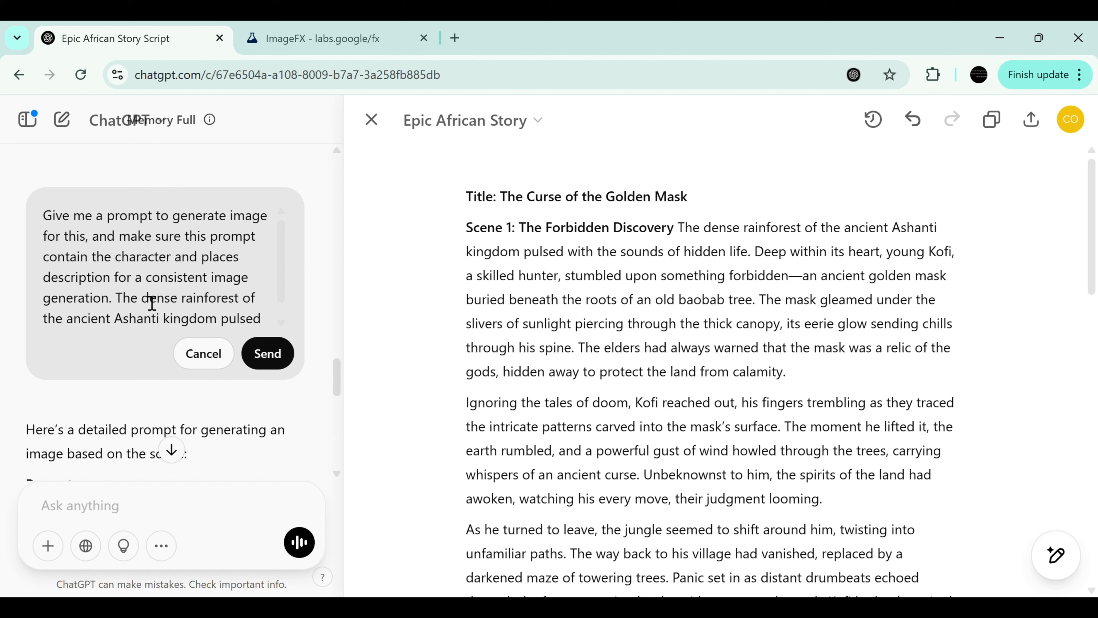
pyautogui.moveTo(115, 299); pyautogui.dragTo(218, 344)
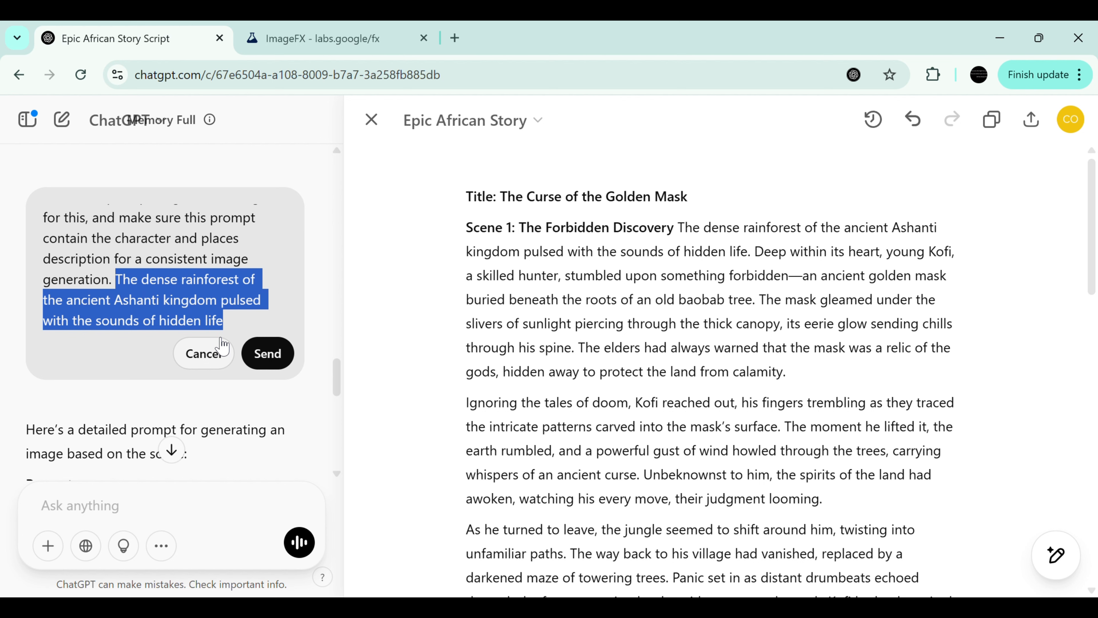
pyautogui.press('BackSpace')
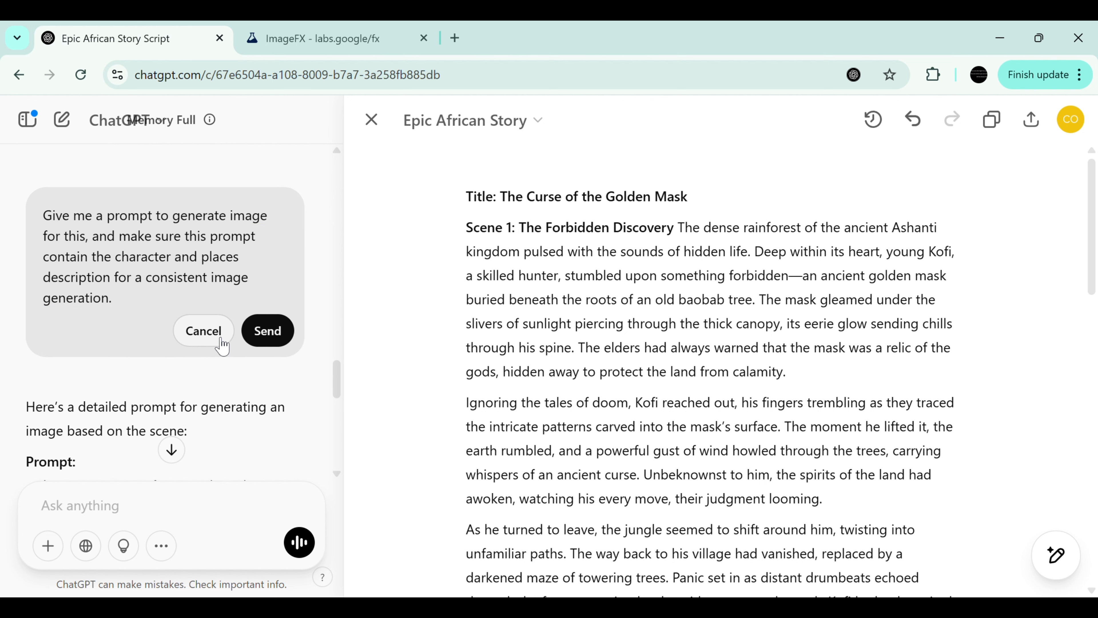
pyautogui.hotkey('ctrl', 'v')
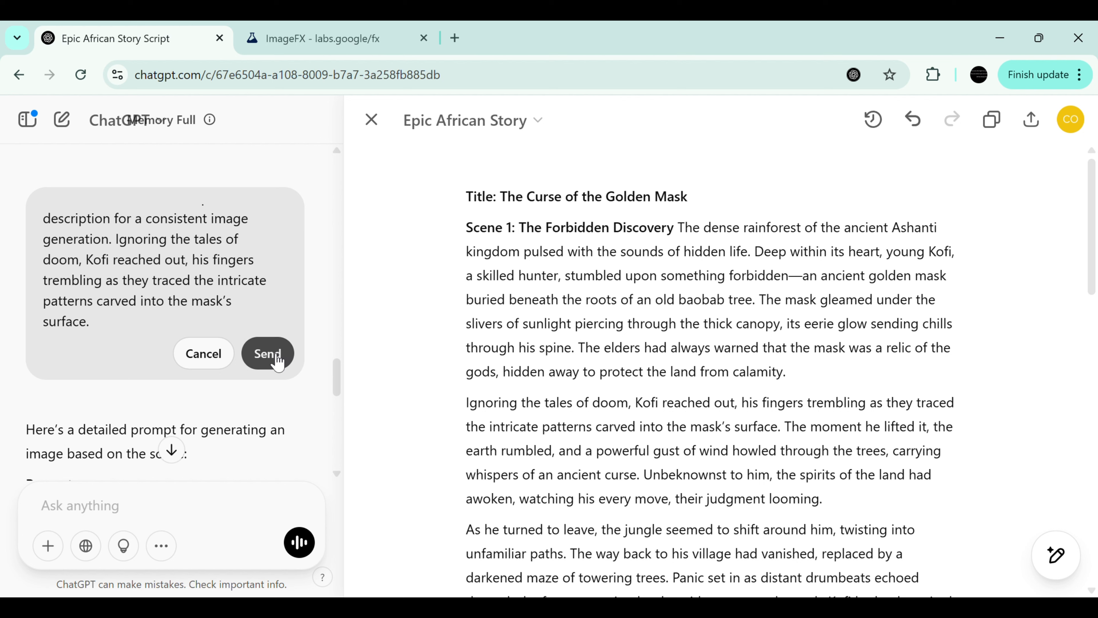
pyautogui.click(267, 353)
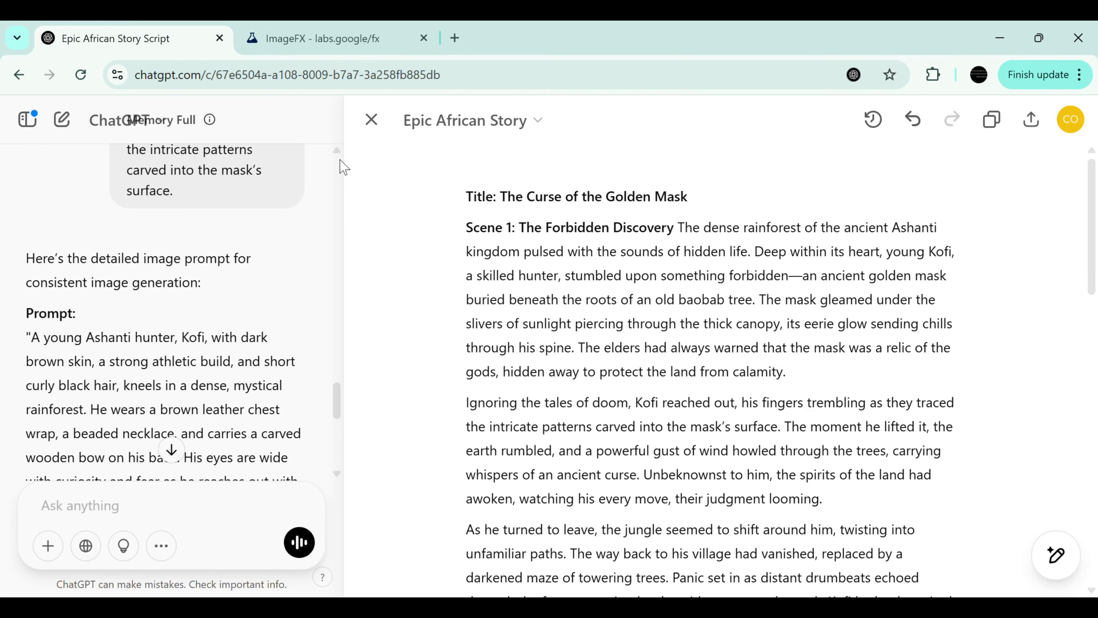
pyautogui.click(337, 151)
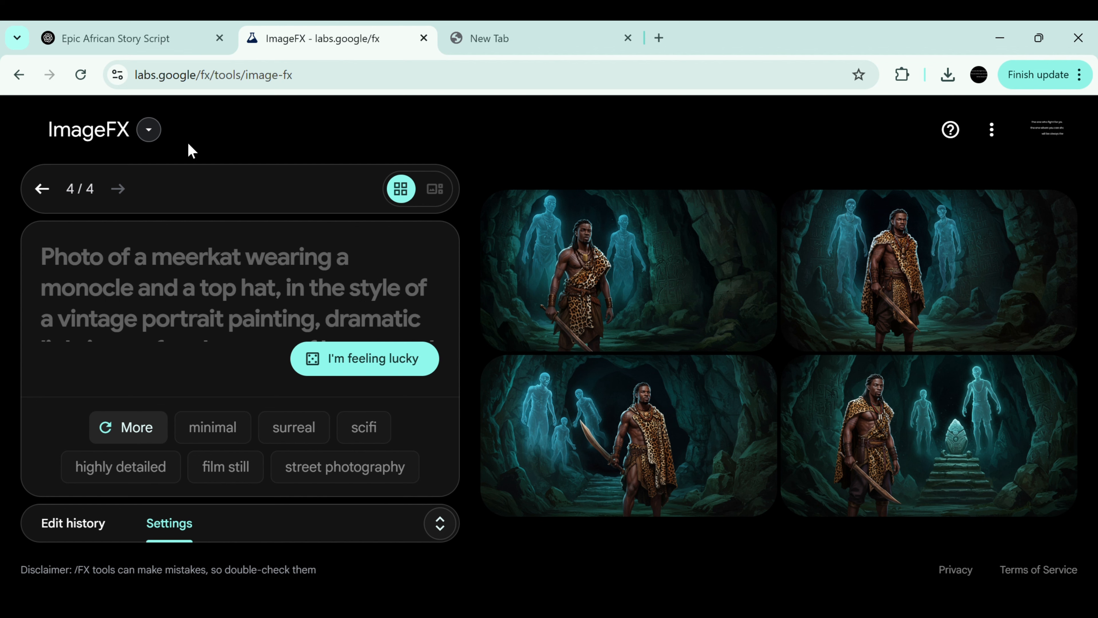
# Step: Look through the list of other FX tools in ImageFX, close it and examine the generated cave warrior images
pyautogui.click(149, 129)
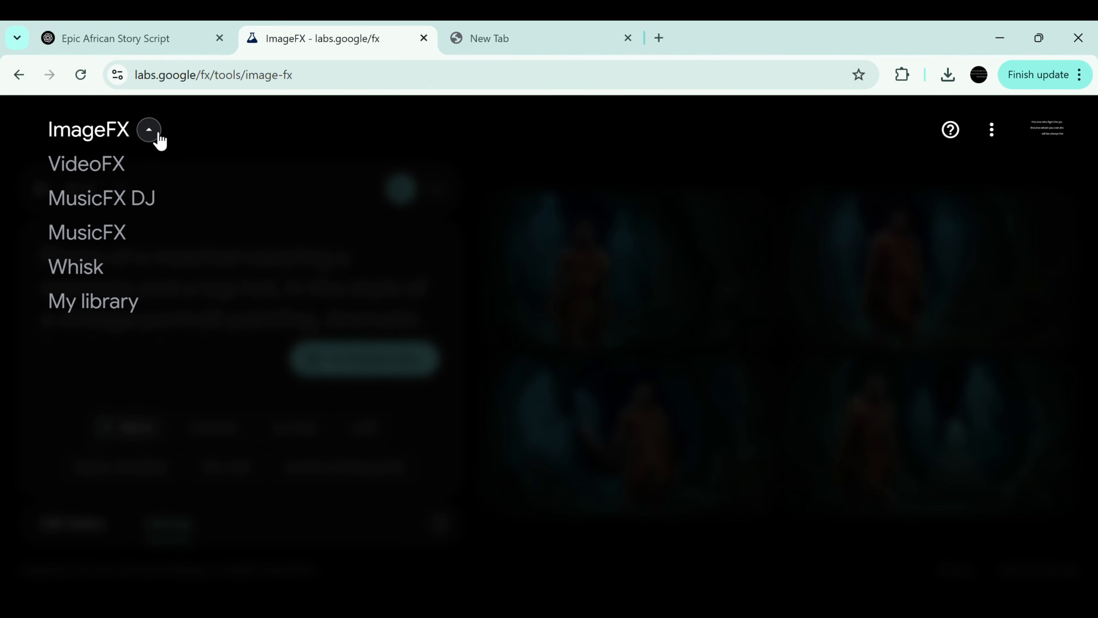
pyautogui.click(149, 129)
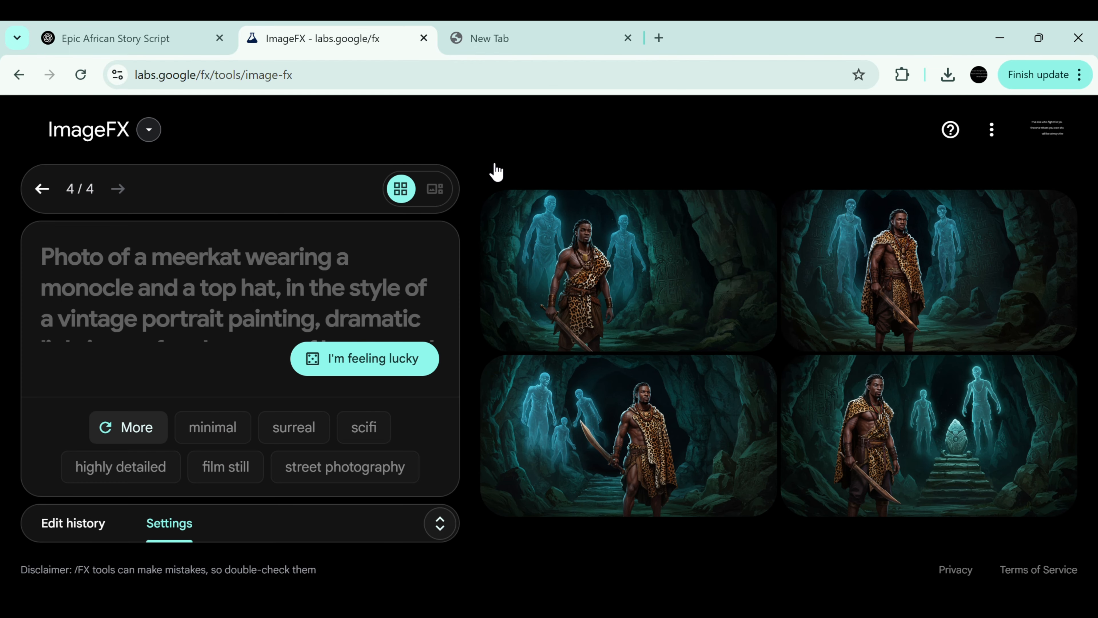
pyautogui.moveTo(882, 251)
# Step: Switch back to the ChatGPT story chat and review the rainforest scene's request message and its image prompt
pyautogui.click(155, 41)
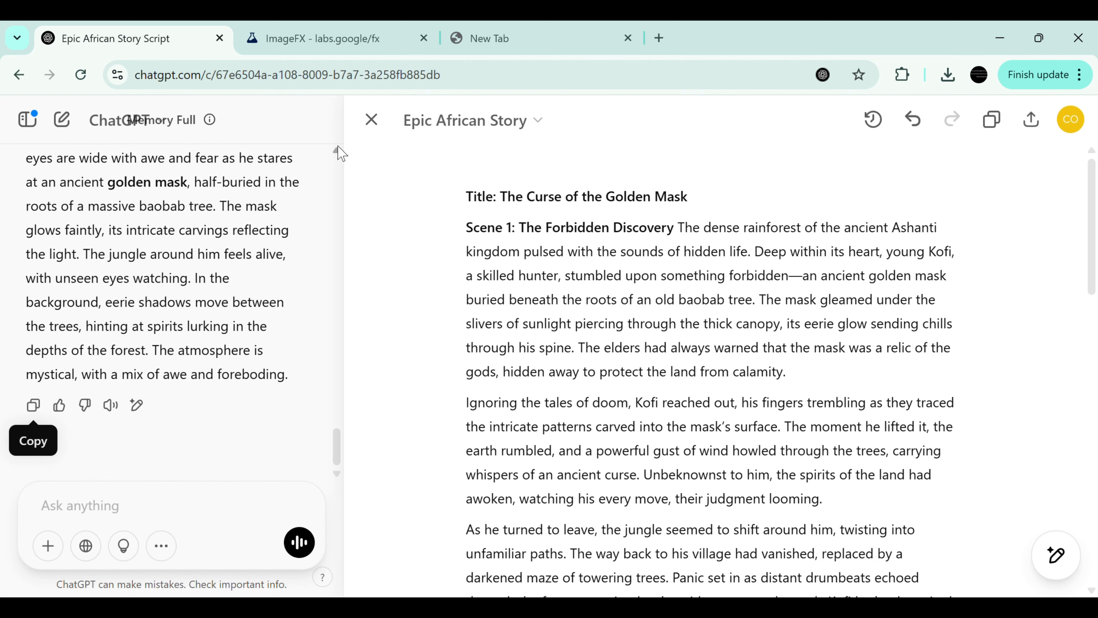
pyautogui.click(338, 150)
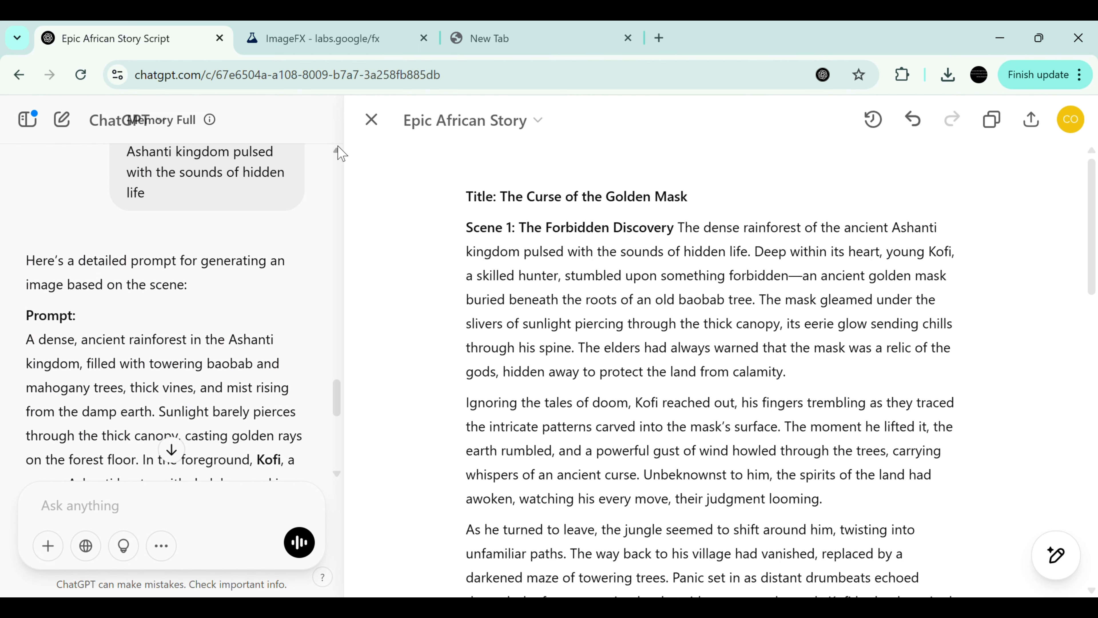
pyautogui.scroll(5, 338, 150)
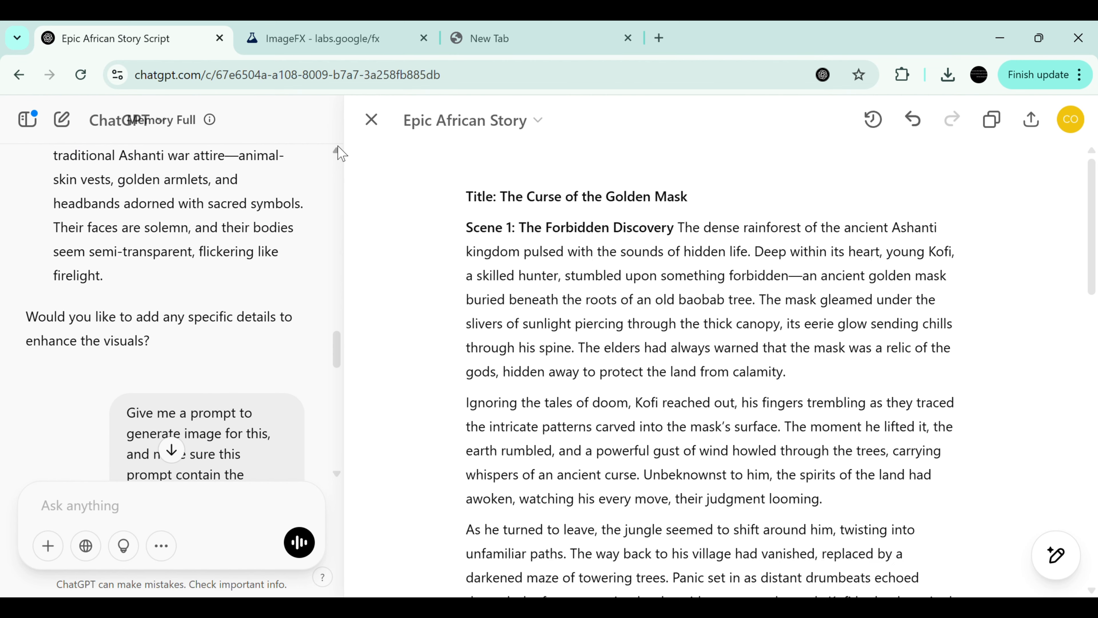
pyautogui.click(338, 474)
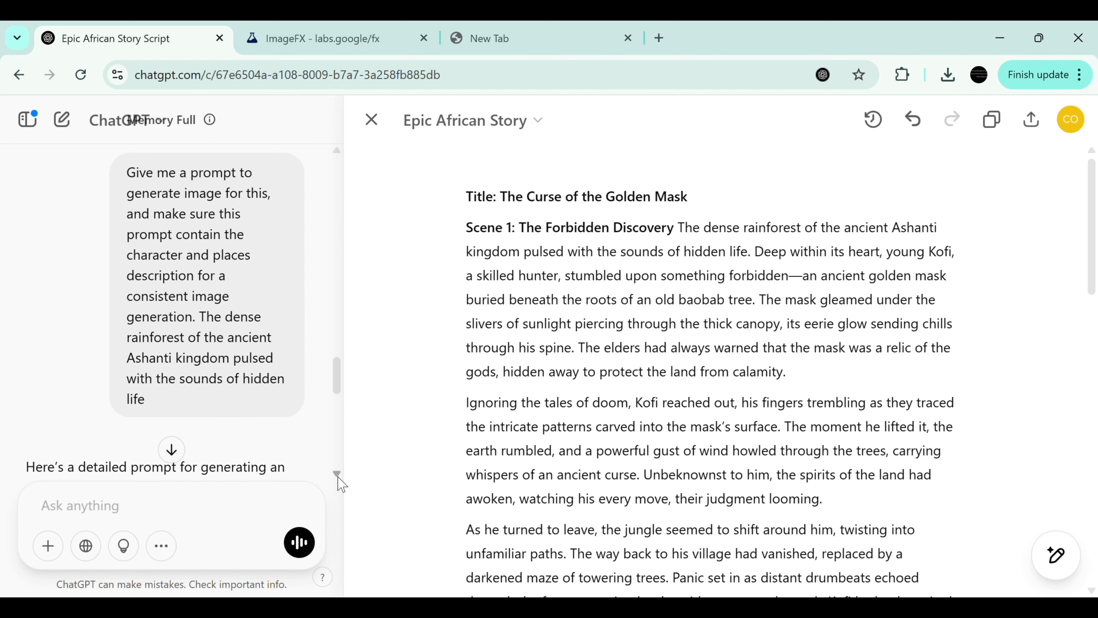
# Step: Copy ChatGPT's complete reply containing the image prompt for the dense Ashanti rainforest scene
pyautogui.click(338, 474)
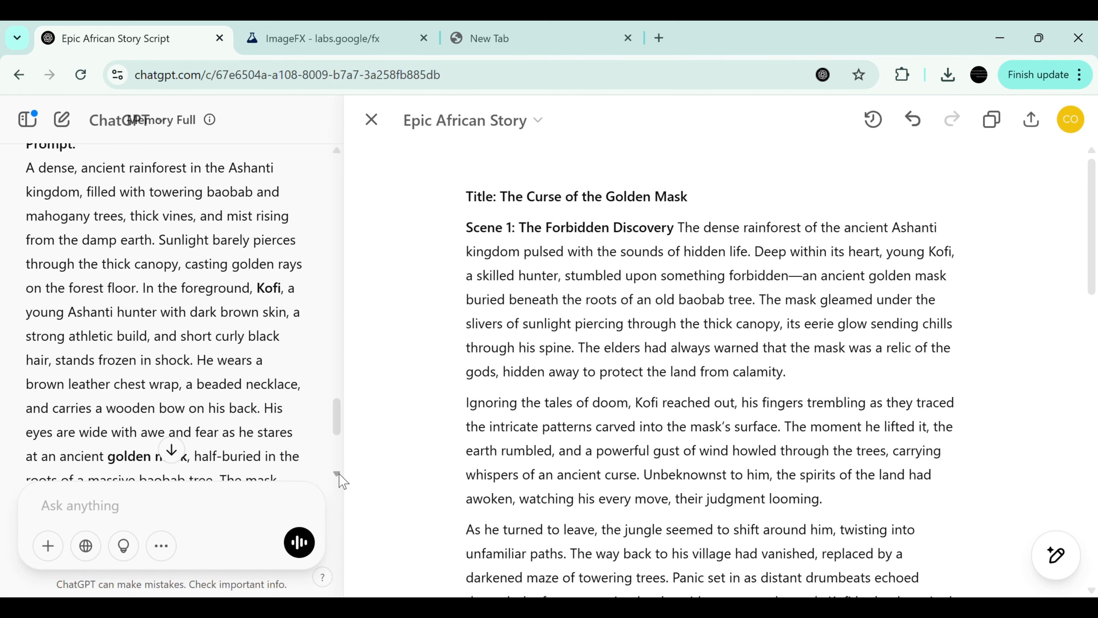
pyautogui.click(339, 474)
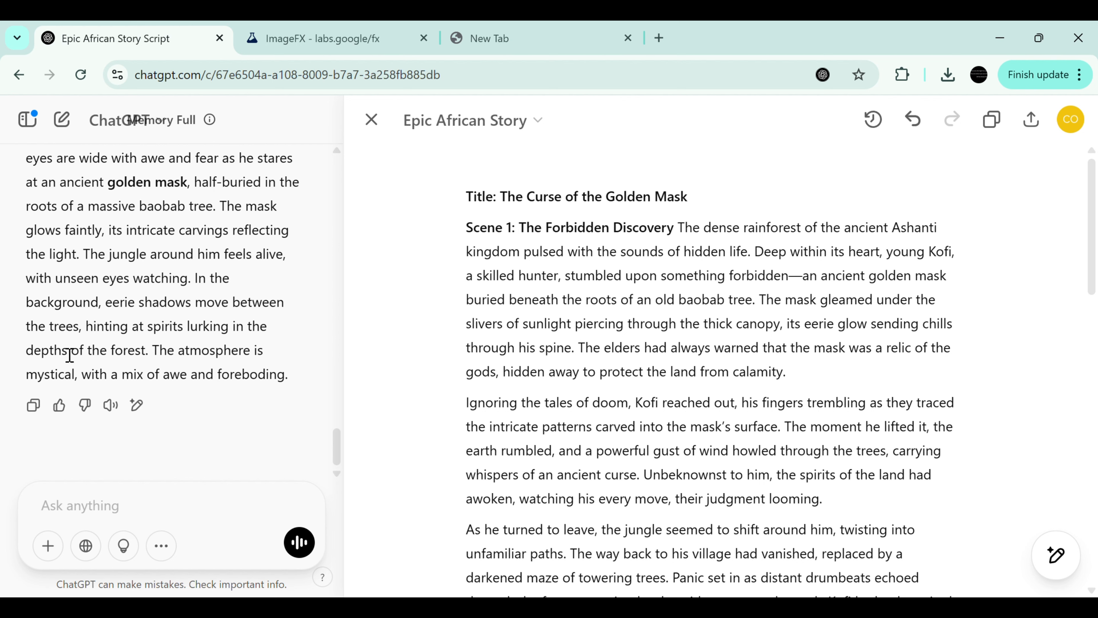
pyautogui.click(37, 406)
# Step: Switch to ImageFX, toggle the seed lock off and back on, and choose the Landscape (16:9) aspect ratio
pyautogui.click(320, 40)
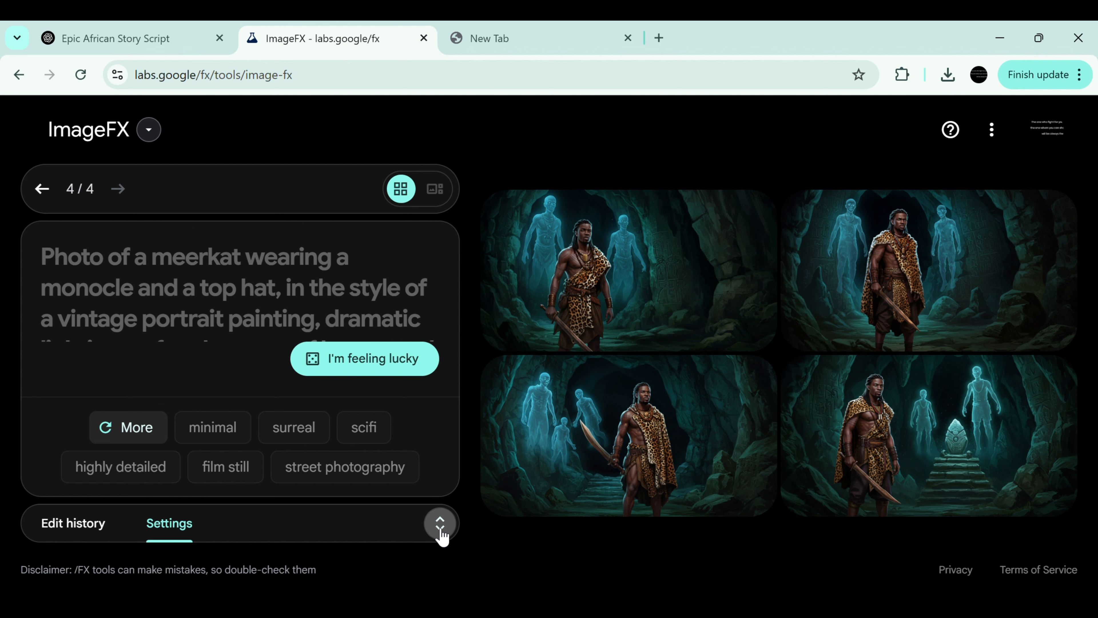
pyautogui.click(440, 524)
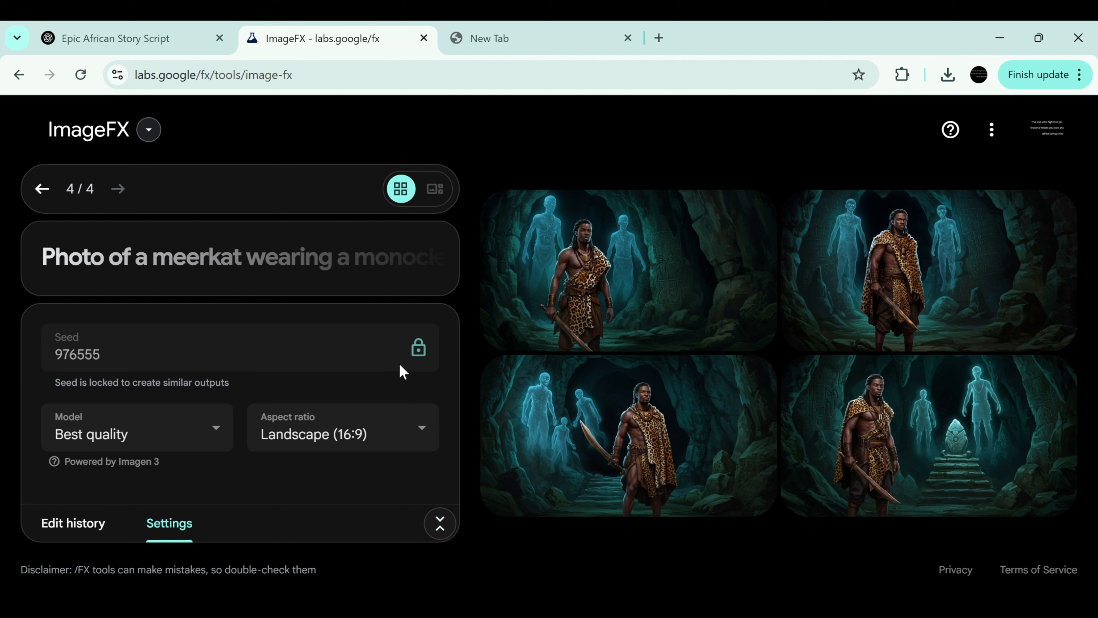
pyautogui.click(428, 361)
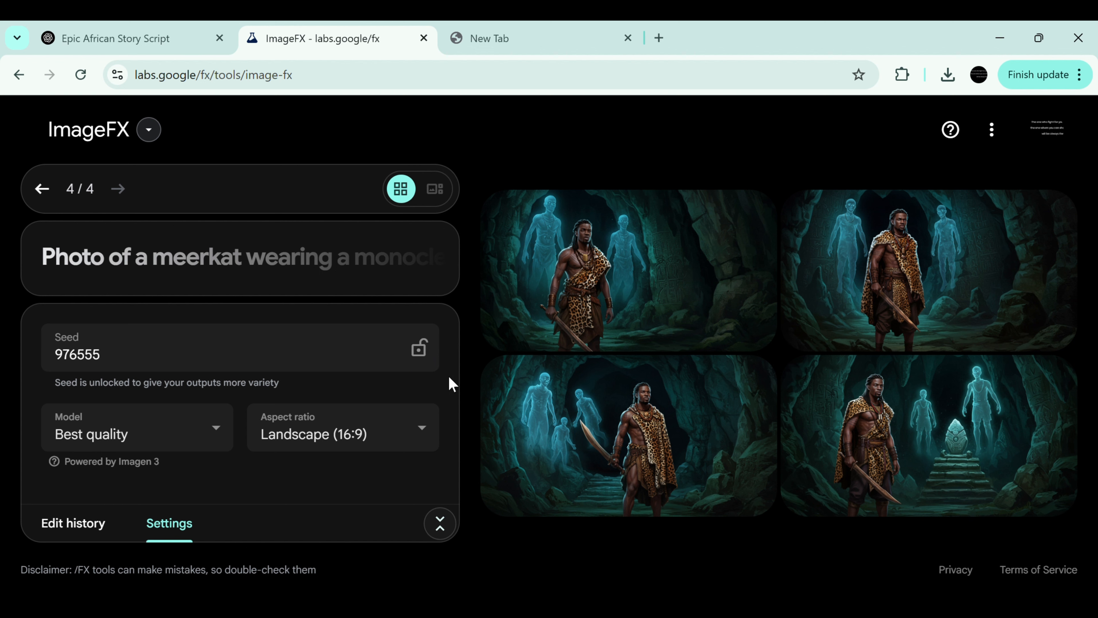
pyautogui.click(435, 355)
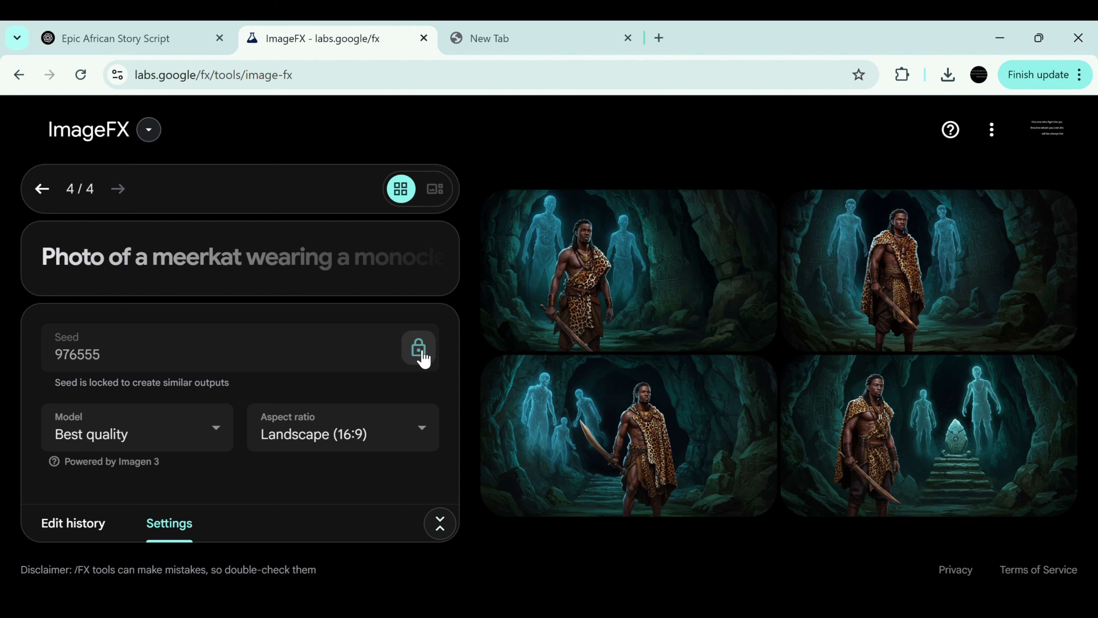
pyautogui.click(426, 437)
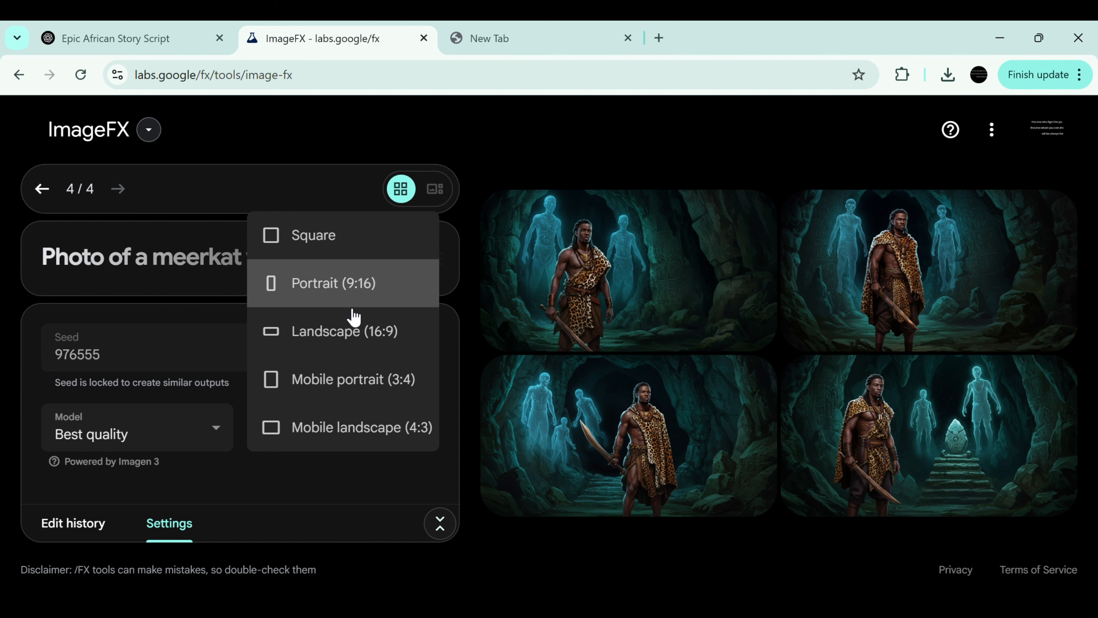
pyautogui.click(349, 342)
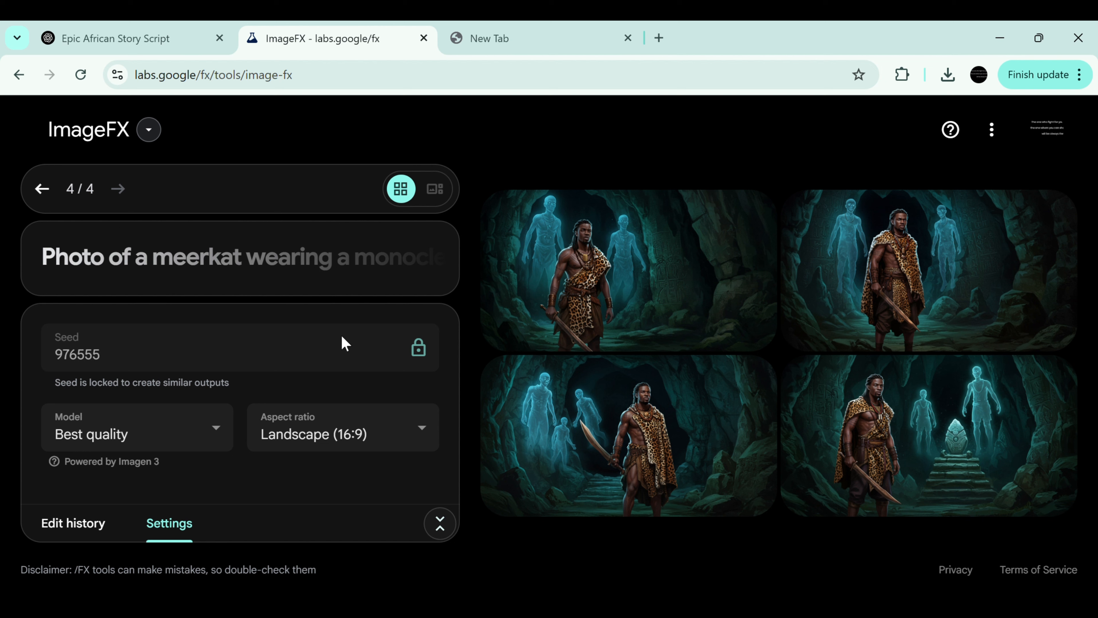
# Step: Paste the copied rainforest scene prompt into ImageFX and create the images
pyautogui.click(303, 269)
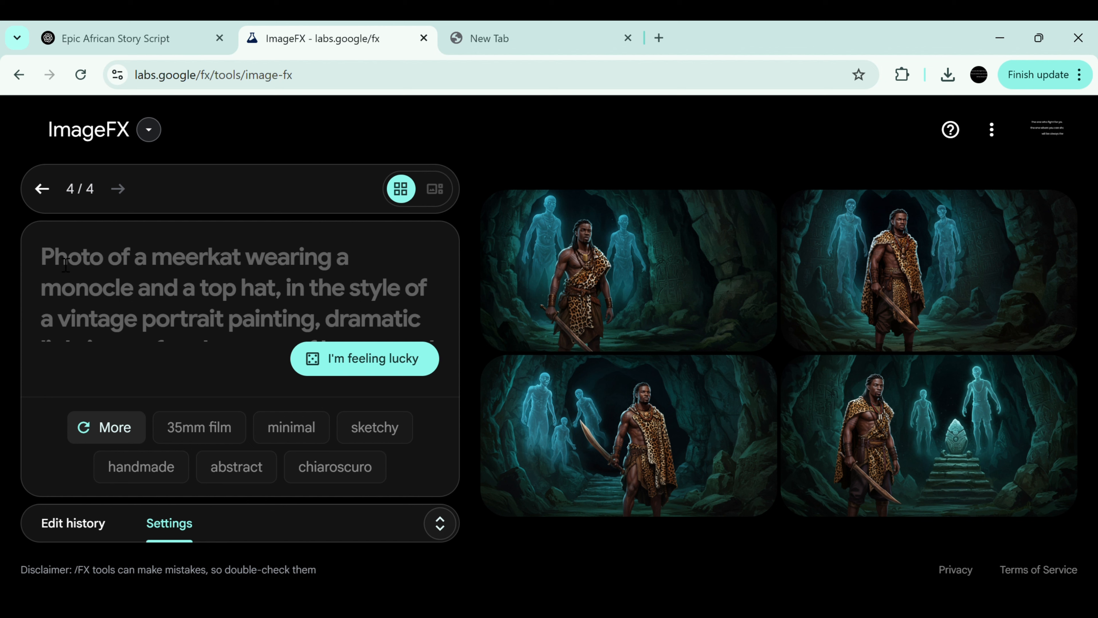
pyautogui.hotkey('ctrl', 'v')
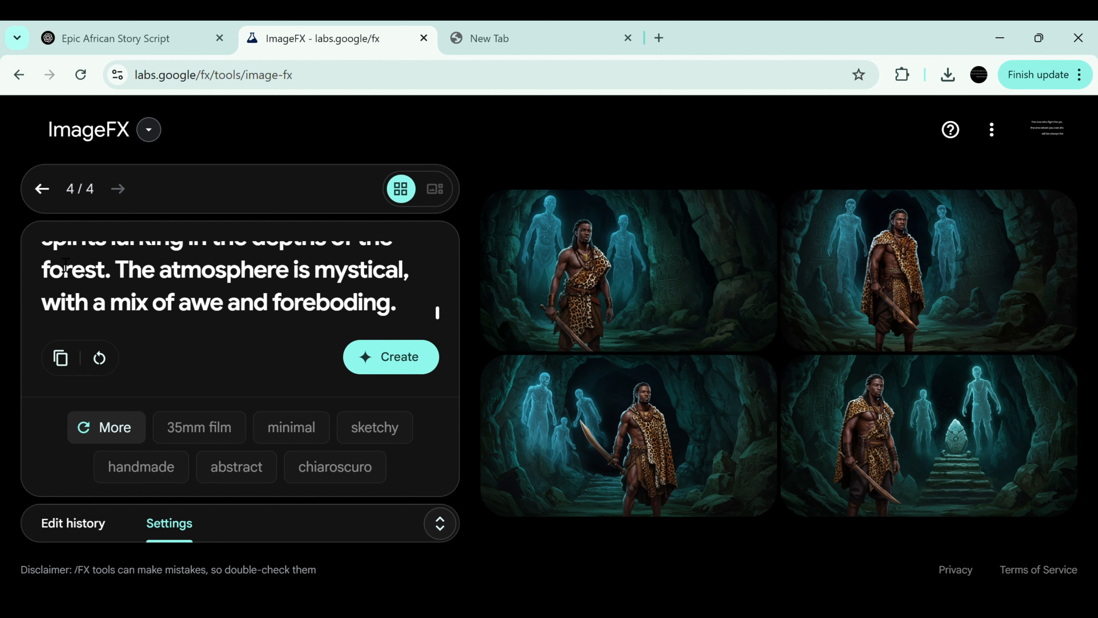
pyautogui.click(393, 378)
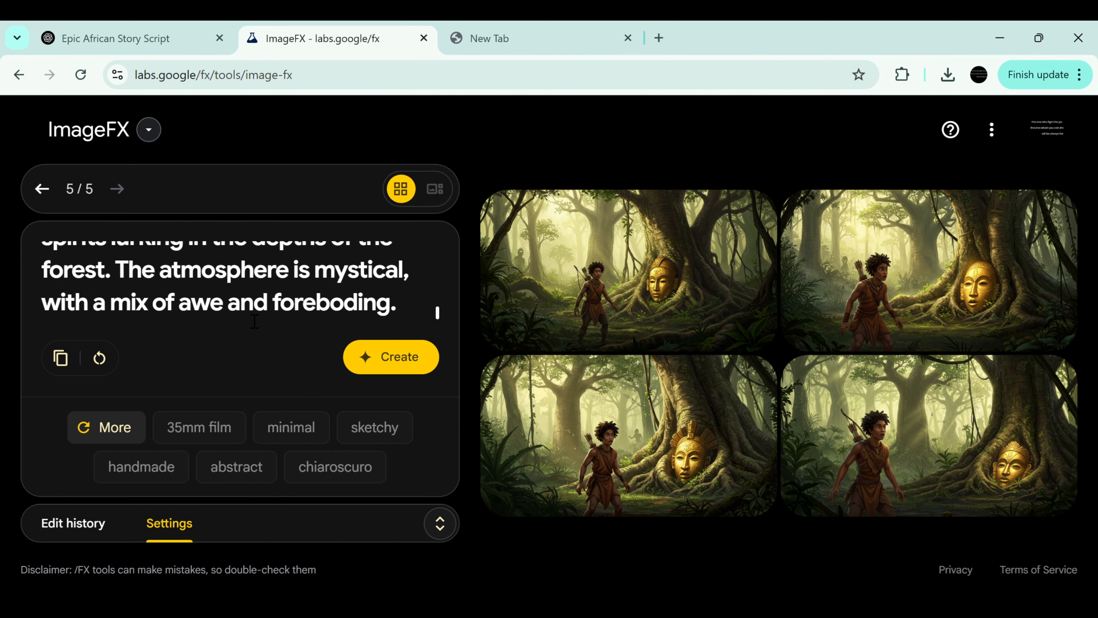
# Step: Select the whole rainforest prompt in the prompt box and look it over
pyautogui.hotkey('ctrl', 'a')
pyautogui.scroll(3, 441, 260)
pyautogui.click(442, 260)
pyautogui.hotkey('ctrl', 'a')
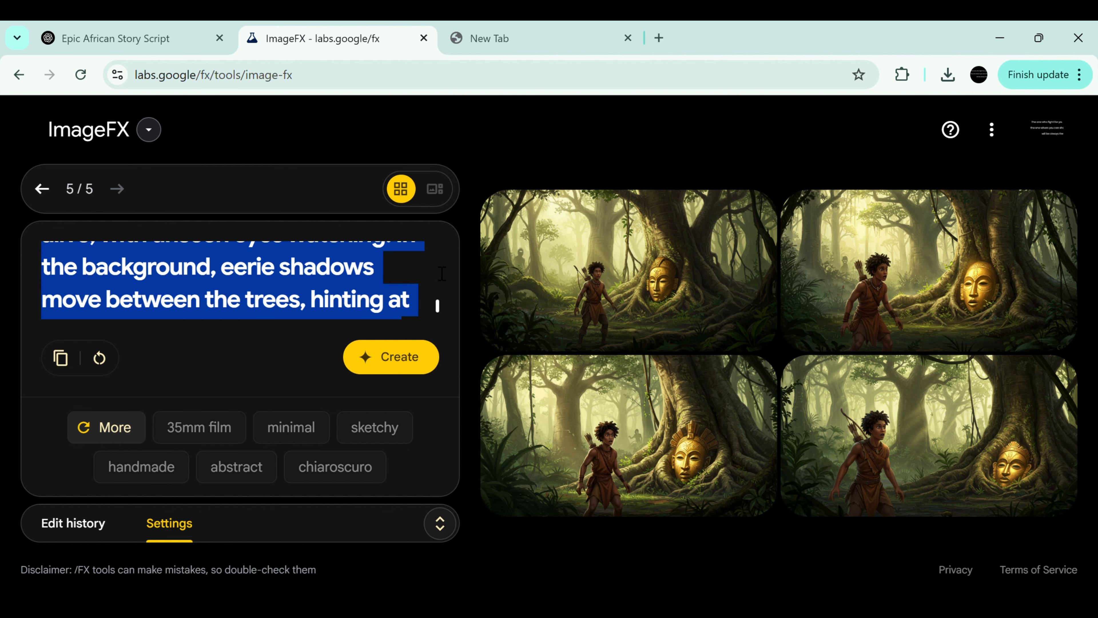
pyautogui.moveTo(442, 274); pyautogui.dragTo(573, 450)
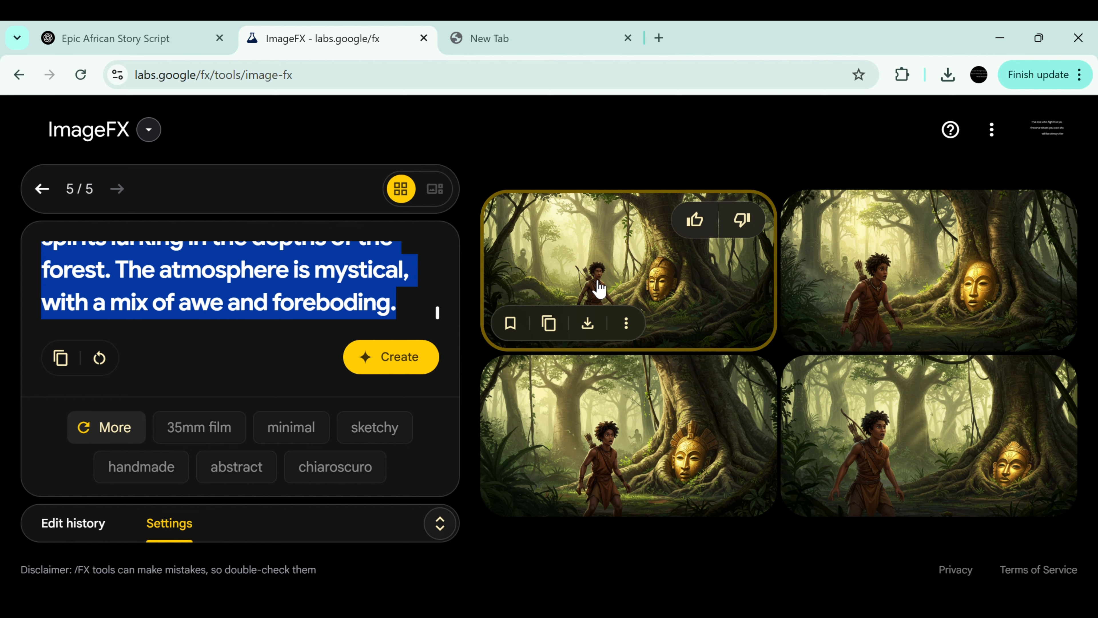
# Step: Enlarge the generated rainforest images and examine all four one after another
pyautogui.click(632, 334)
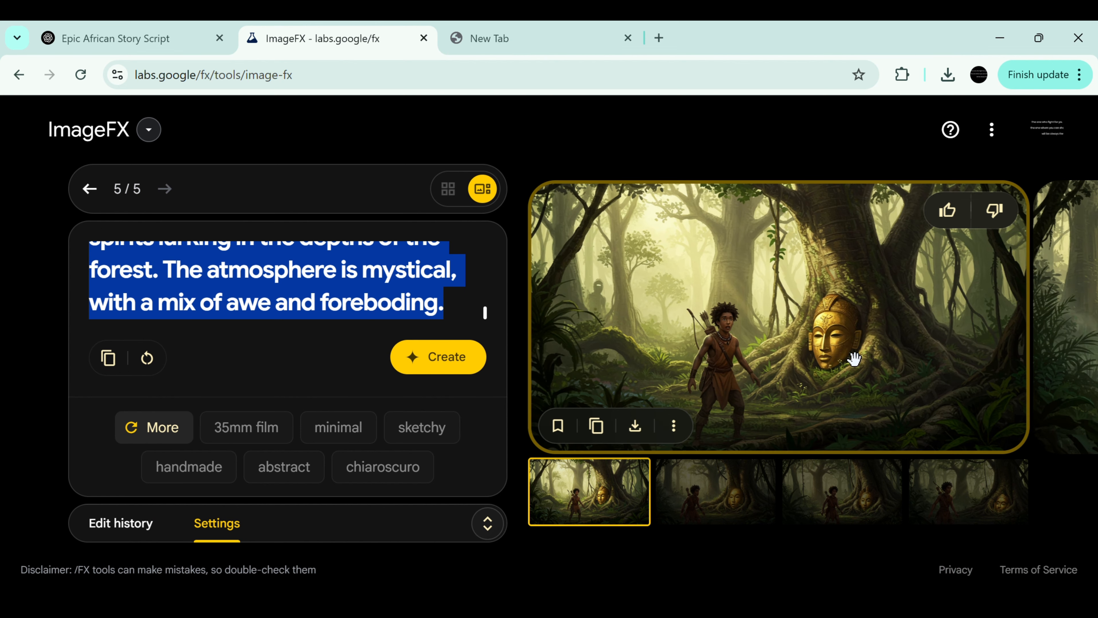
pyautogui.click(707, 503)
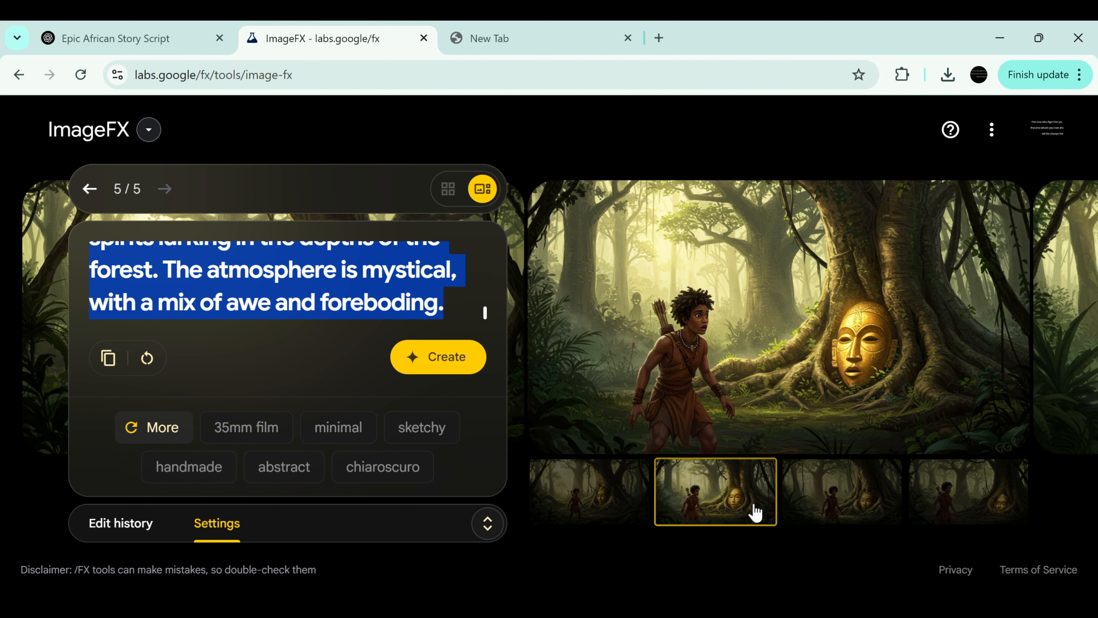
pyautogui.click(812, 506)
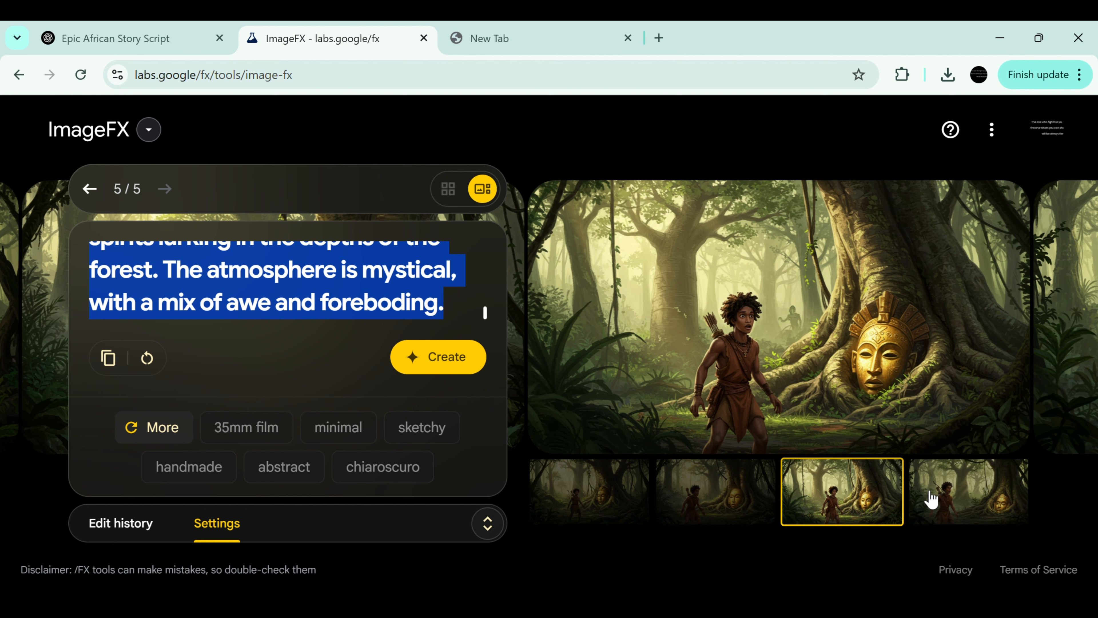
pyautogui.click(931, 499)
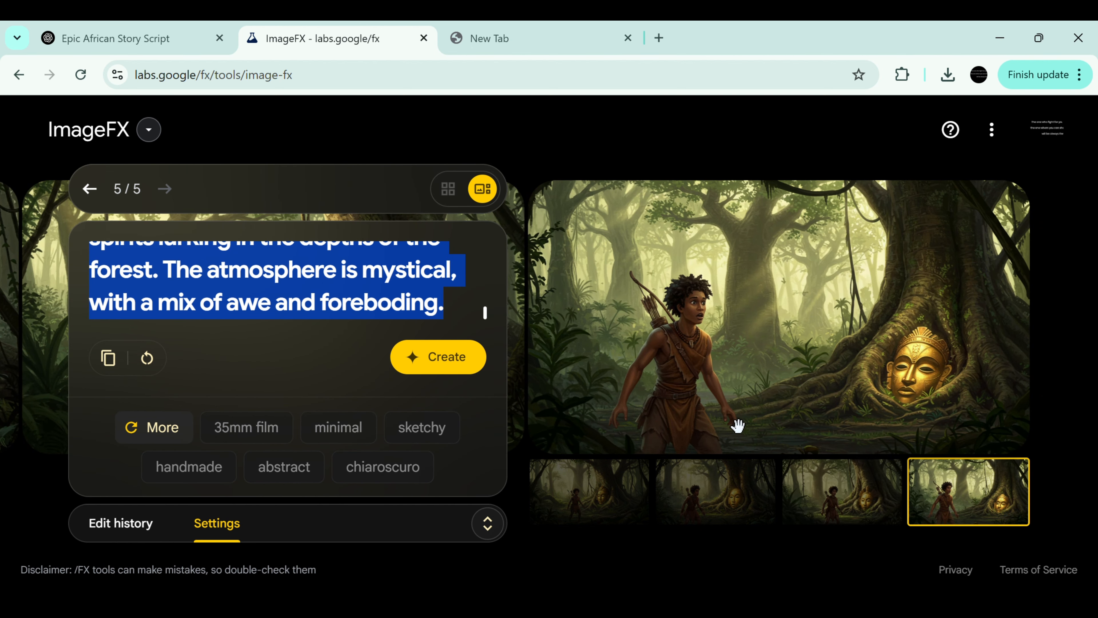
pyautogui.moveTo(720, 404)
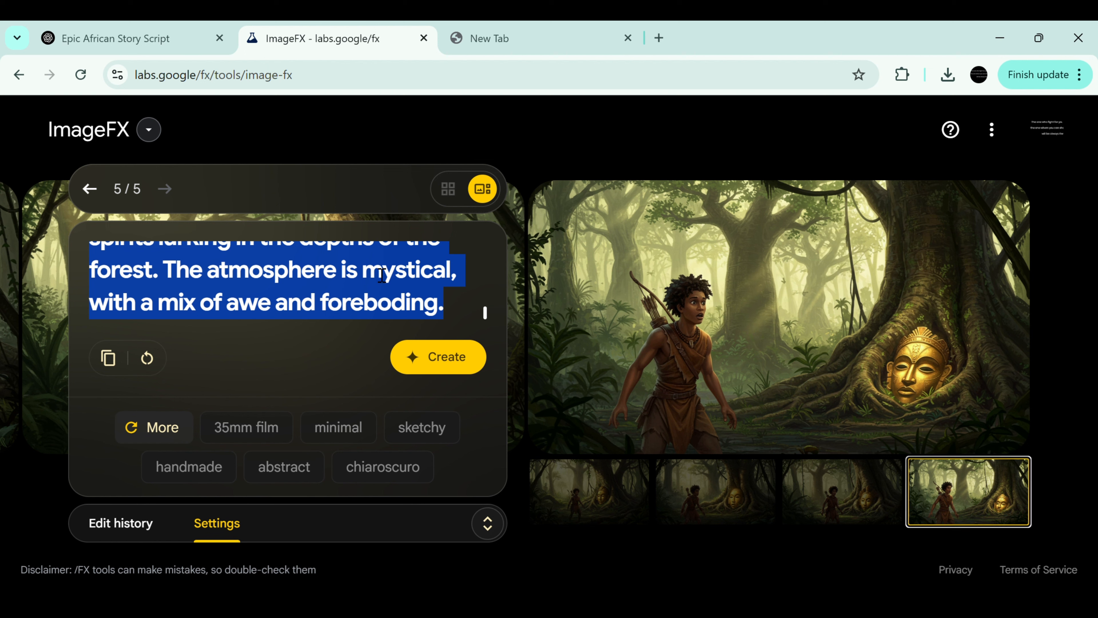
# Step: Paste the copied reply over the rainforest prompt, then delete all the text to empty the prompt box
pyautogui.doubleClick(190, 276)
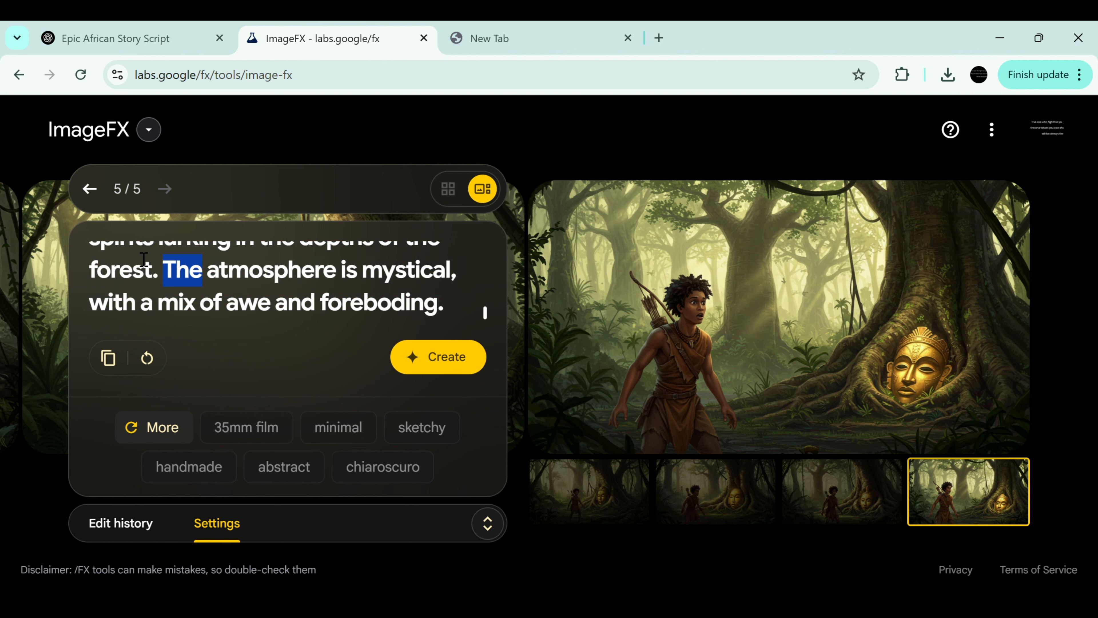
pyautogui.tripleClick(134, 255)
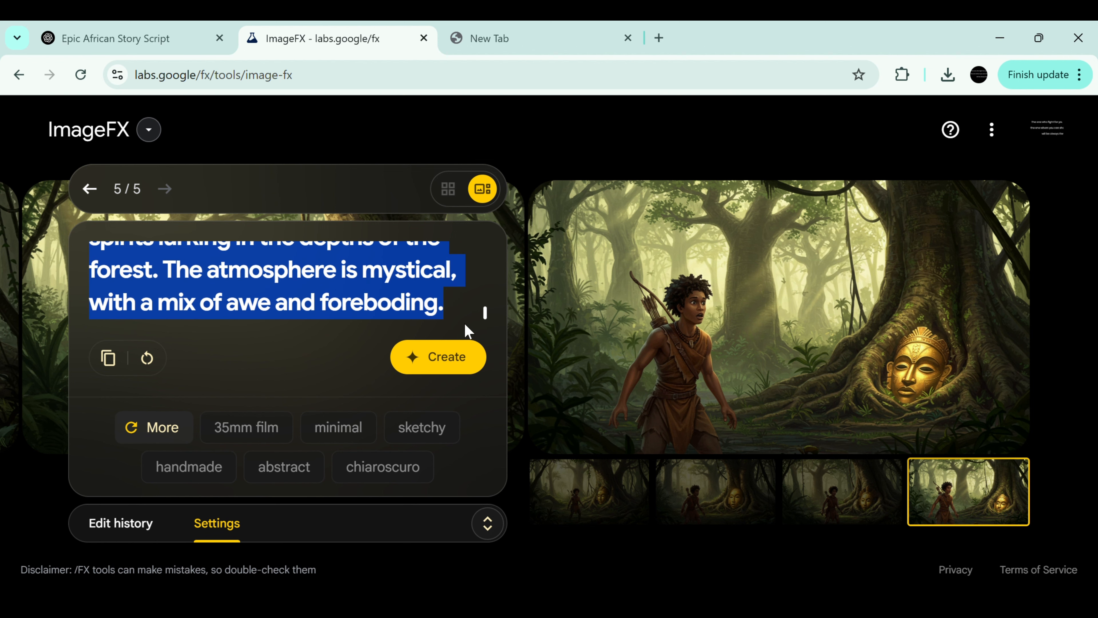
pyautogui.hotkey('ctrl', 'v')
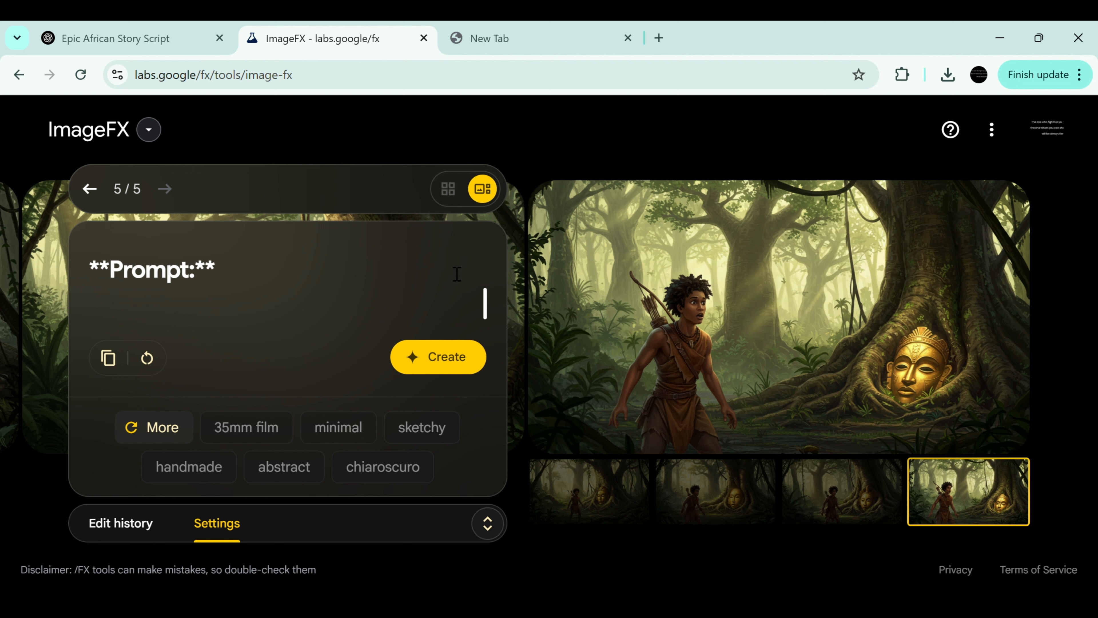
pyautogui.moveTo(492, 310); pyautogui.dragTo(487, 262)
pyautogui.scroll(5, 496, 296)
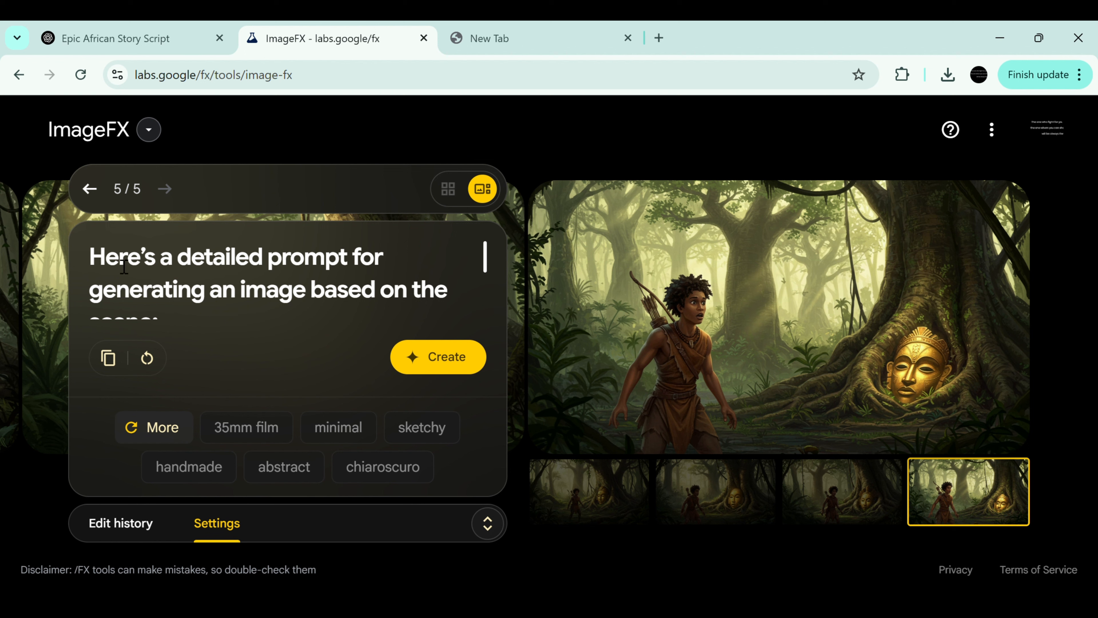
pyautogui.moveTo(105, 264); pyautogui.dragTo(233, 417)
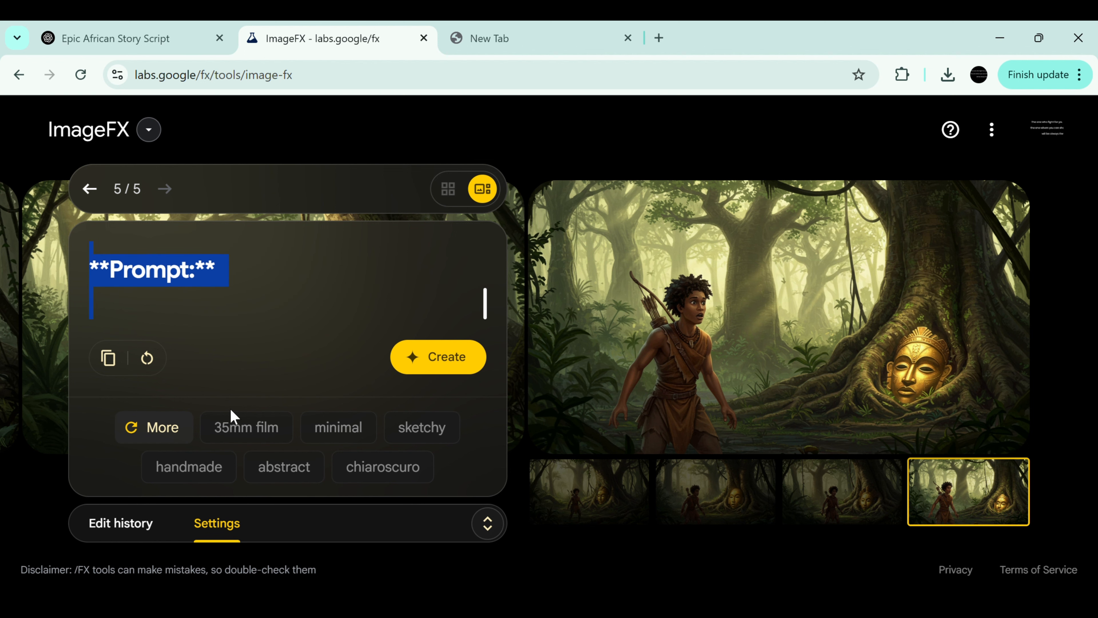
pyautogui.press('BackSpace')
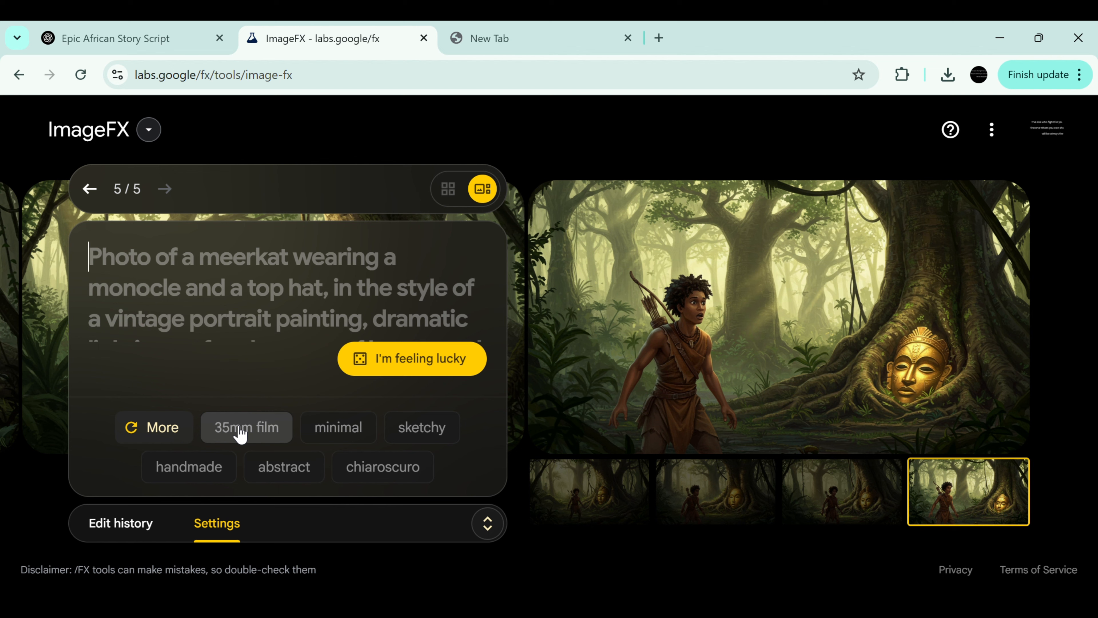
# Step: Switch to the ChatGPT story chat, show the second version of the message and copy its reply about Kofi kneeling before the golden mask
pyautogui.click(90, 44)
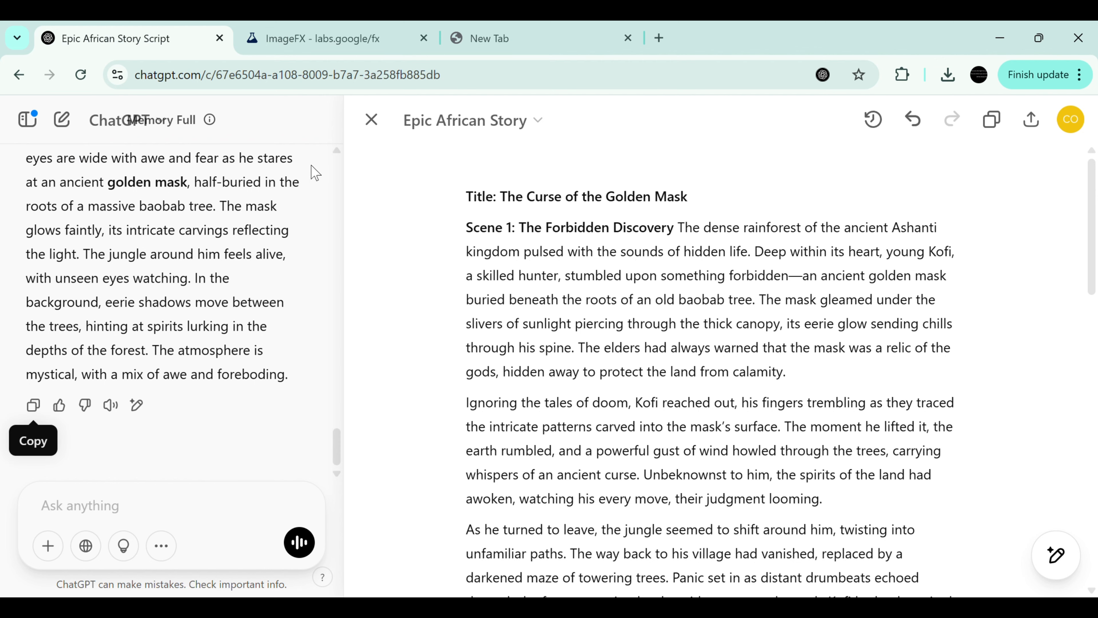
pyautogui.scroll(7, 338, 161)
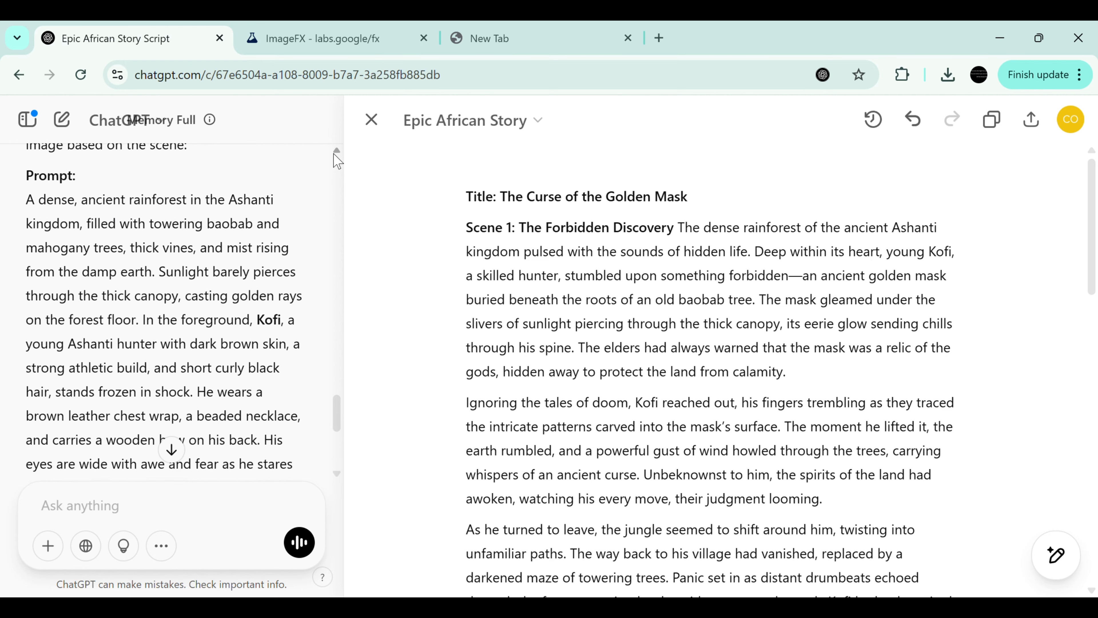
pyautogui.scroll(6, 241, 258)
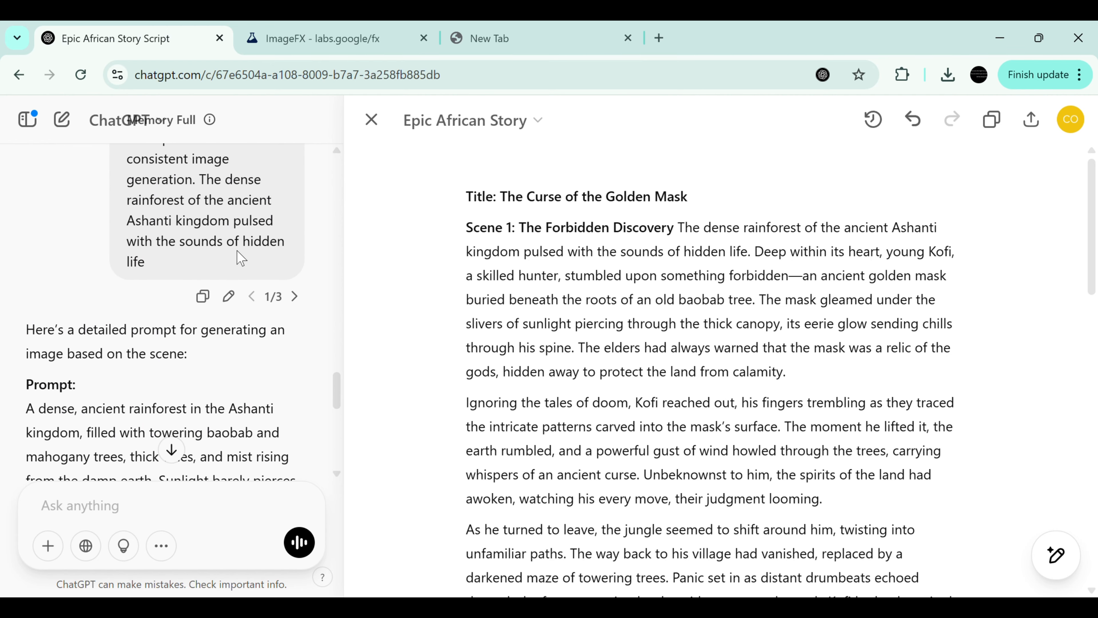
pyautogui.click(295, 297)
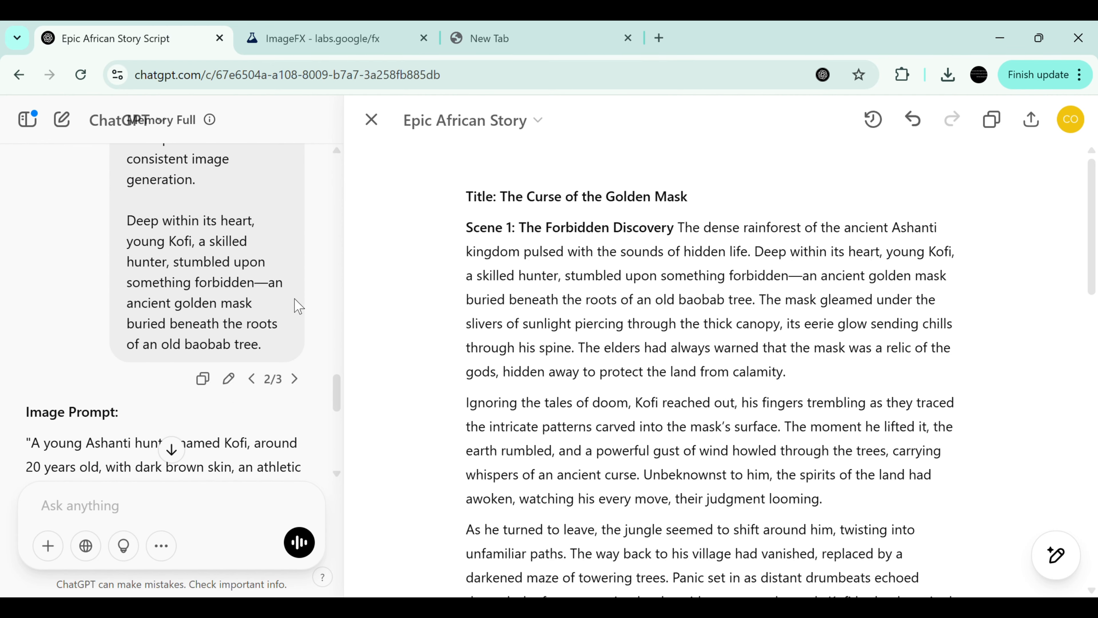
pyautogui.click(338, 474)
pyautogui.scroll(-8, 338, 474)
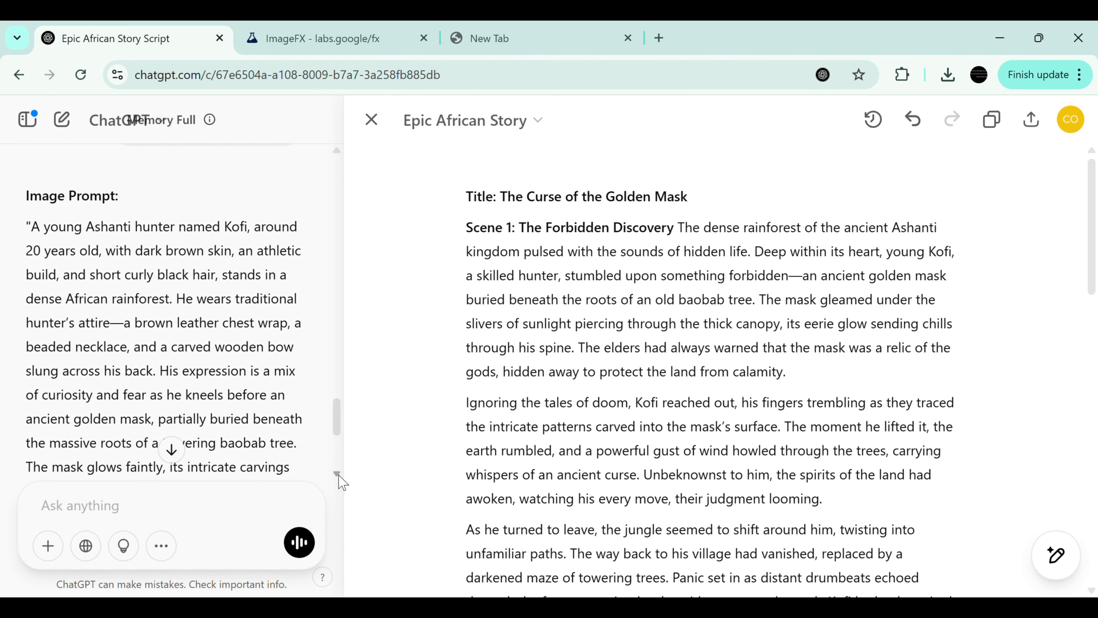
pyautogui.scroll(-1, 339, 481)
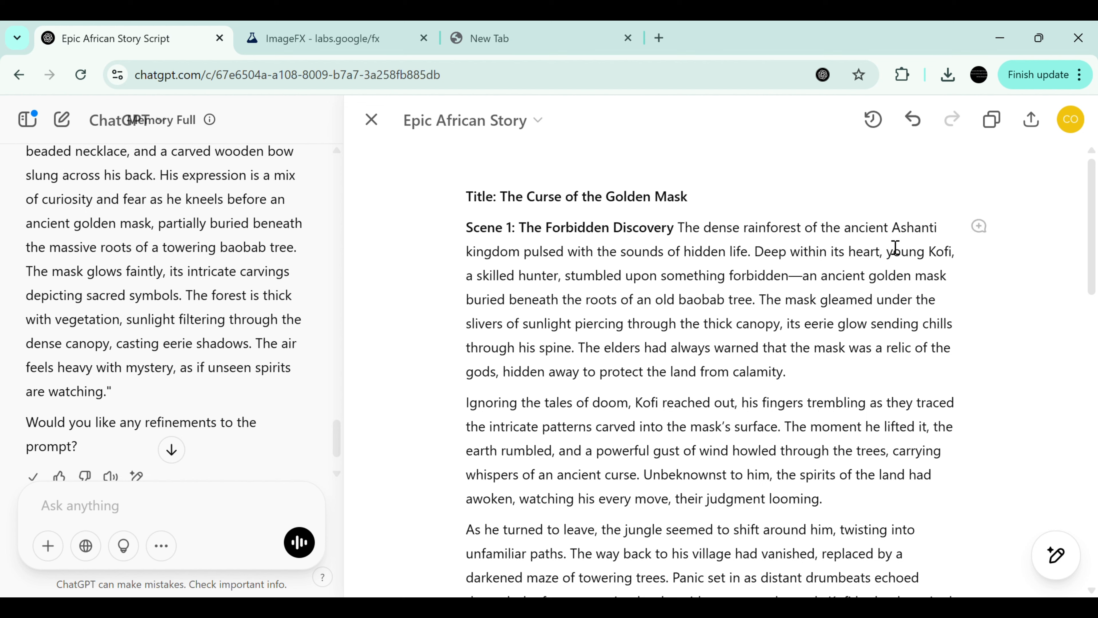
# Step: Switch to ImageFX and check that the seed is locked in the generation settings
pyautogui.click(306, 44)
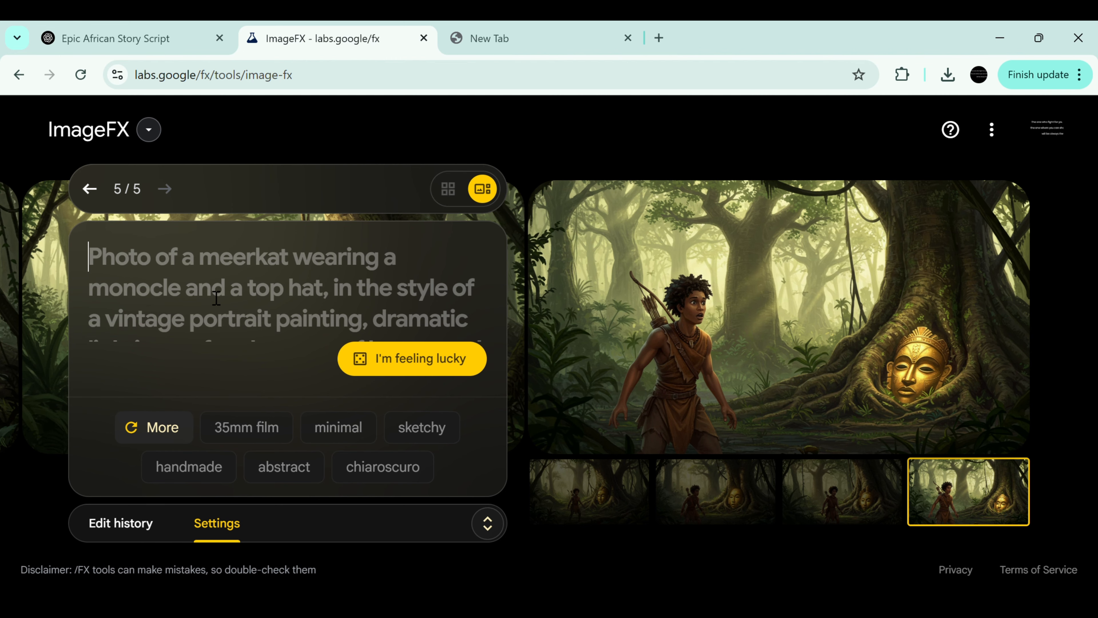
pyautogui.click(492, 523)
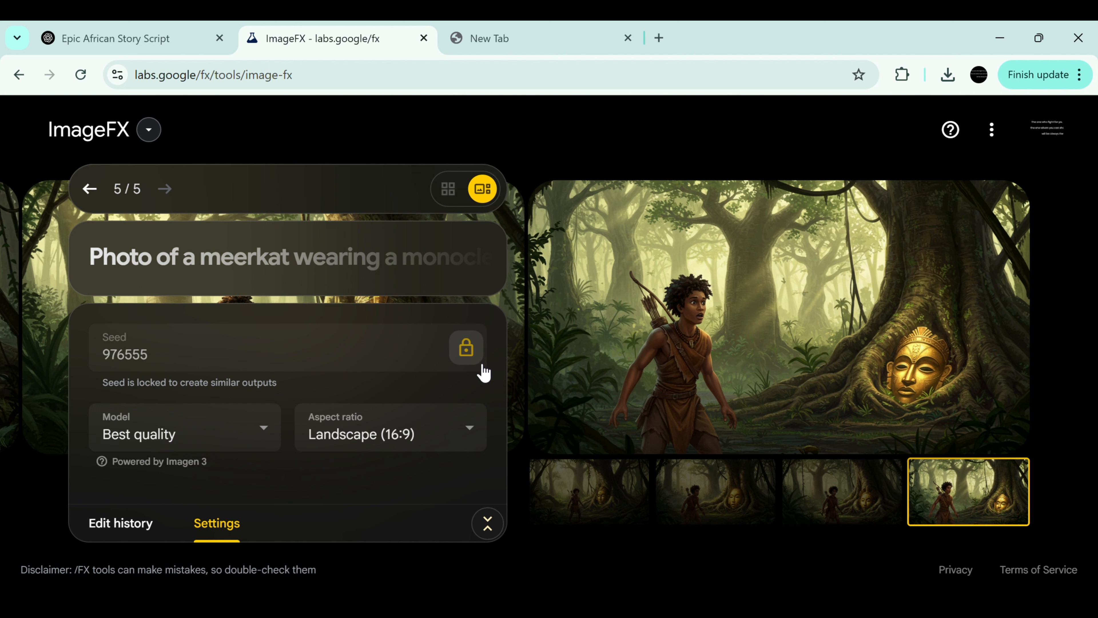
pyautogui.click(327, 281)
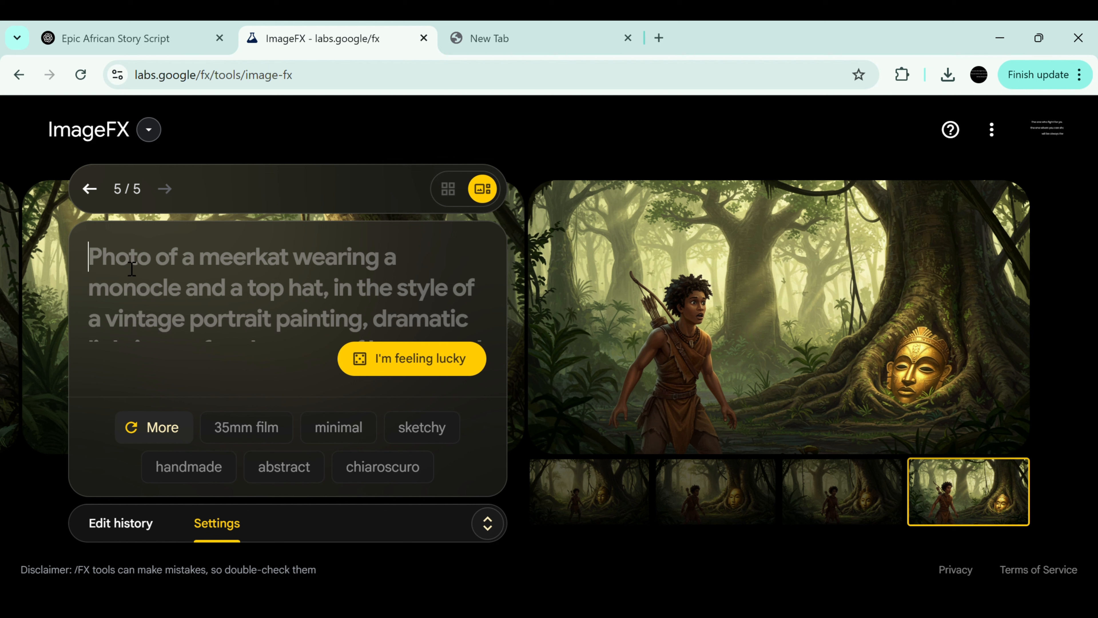
# Step: Paste the copied Kofi prompt and delete the closing question "Would you like any refinements to the prompt?"
pyautogui.hotkey('ctrl', 'v')
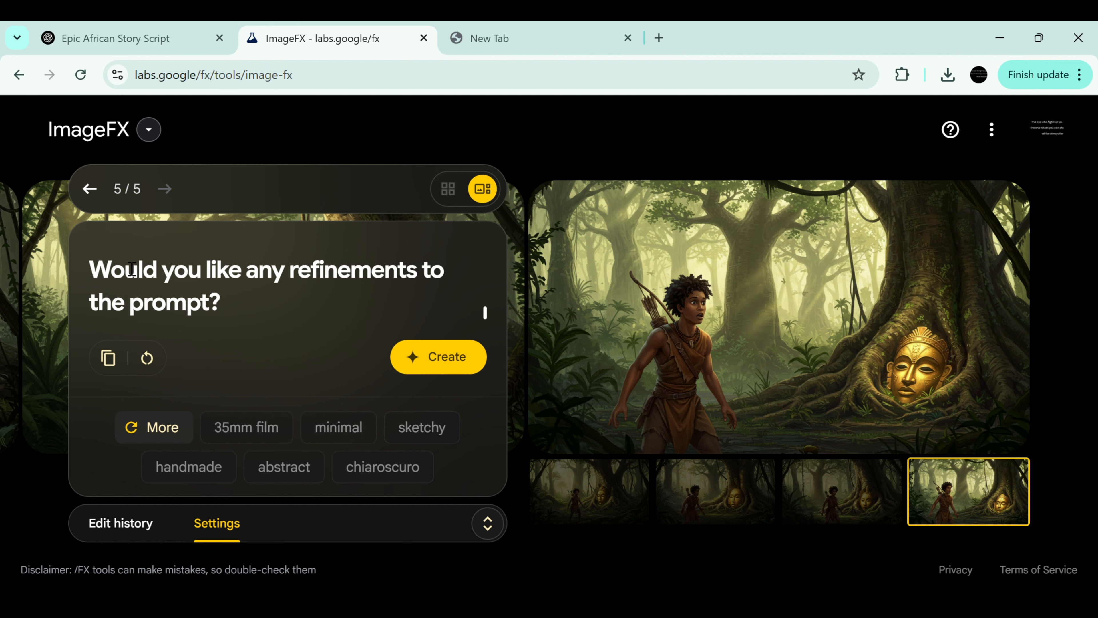
pyautogui.moveTo(99, 273); pyautogui.dragTo(213, 316)
pyautogui.press('BackSpace')
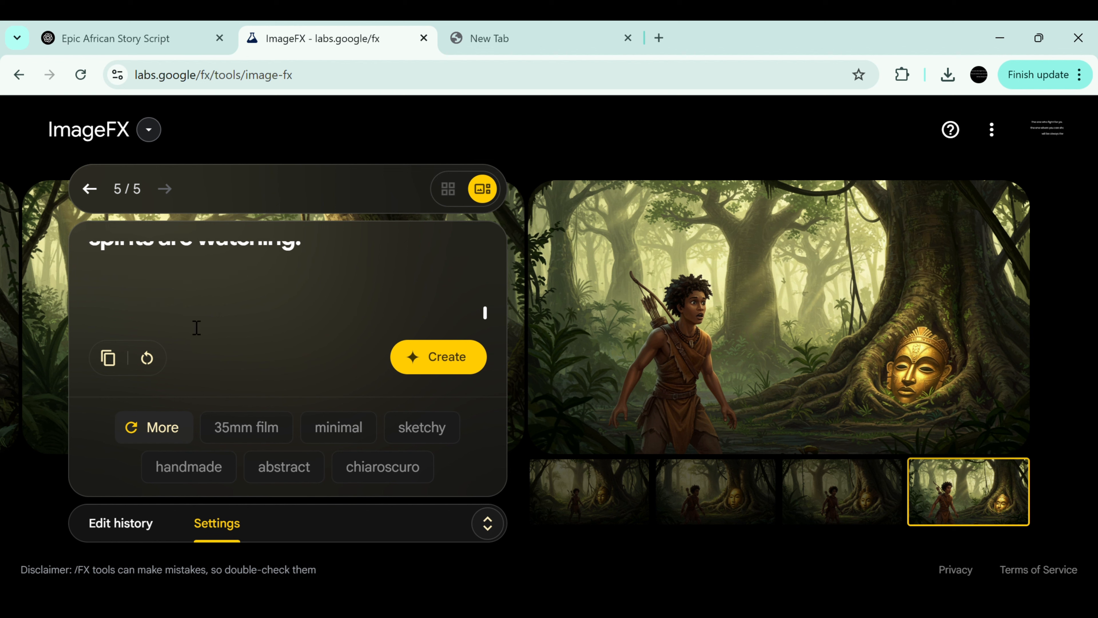
# Step: Check the pasted prompt about Kofi and the golden mask from end to beginning, and generate its images
pyautogui.scroll(3, 196, 327)
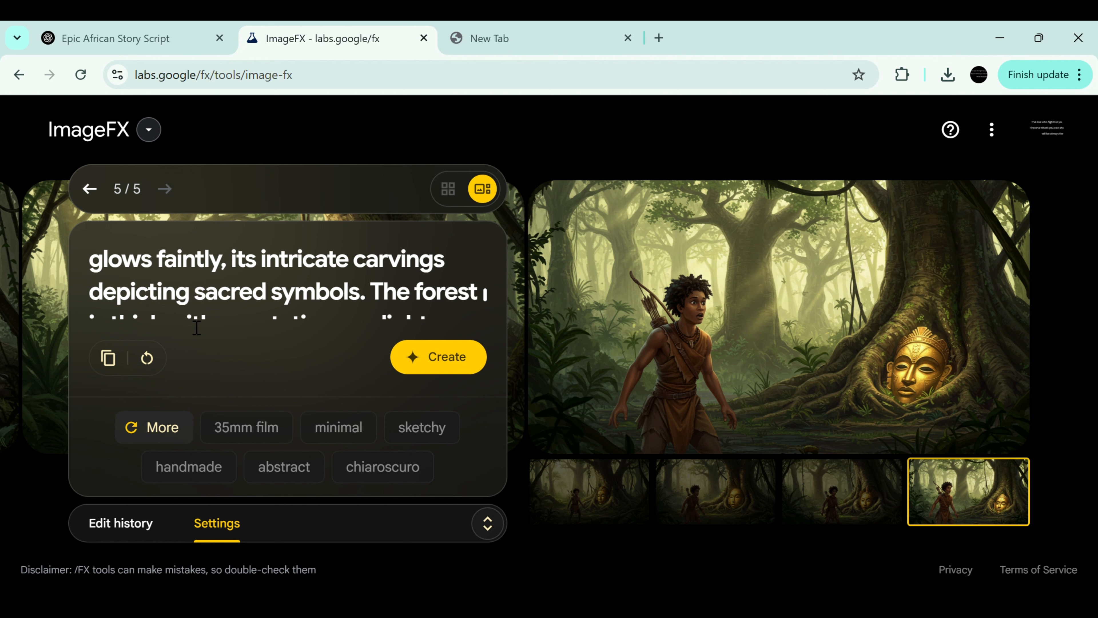
pyautogui.scroll(-1, 196, 327)
pyautogui.click(418, 295)
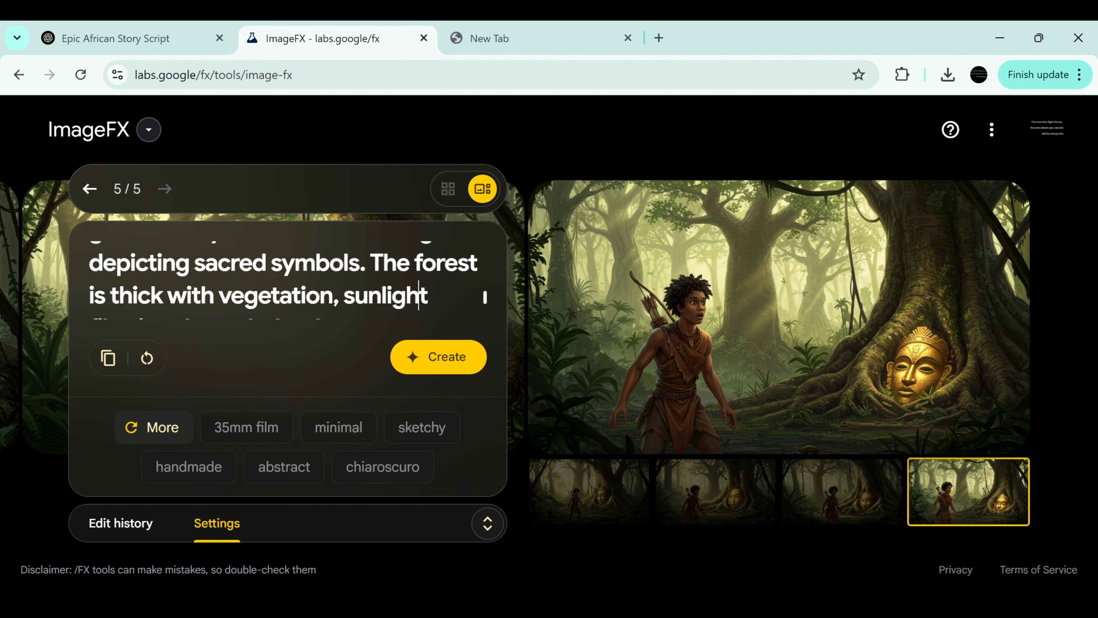
pyautogui.scroll(-1, 287, 281)
pyautogui.scroll(6, 288, 281)
pyautogui.click(295, 257)
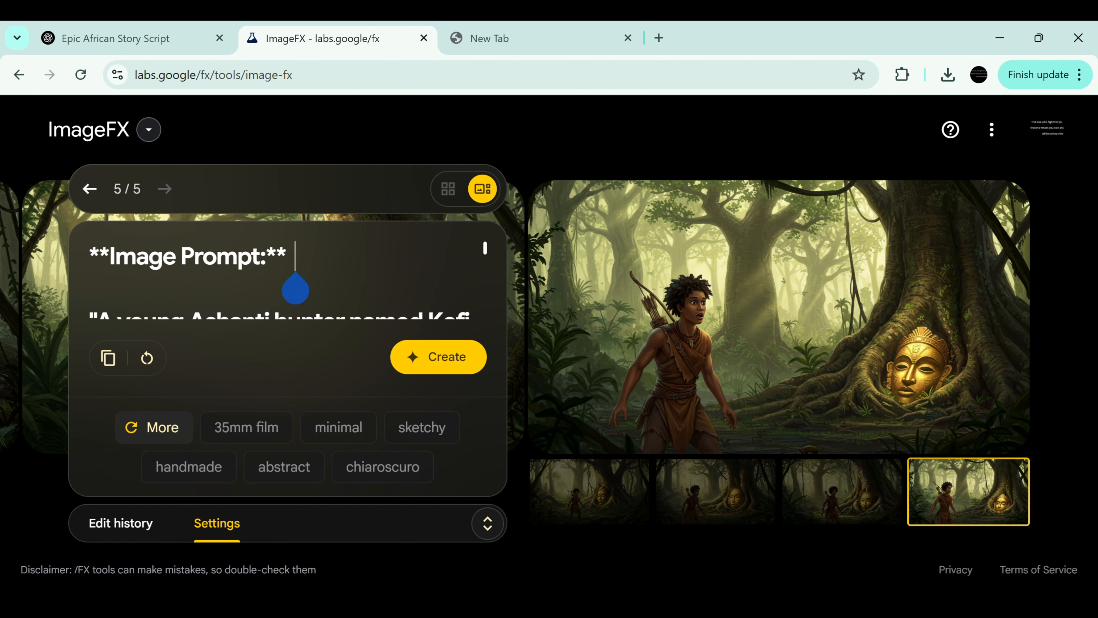
pyautogui.click(189, 313)
pyautogui.moveTo(492, 274); pyautogui.dragTo(494, 327)
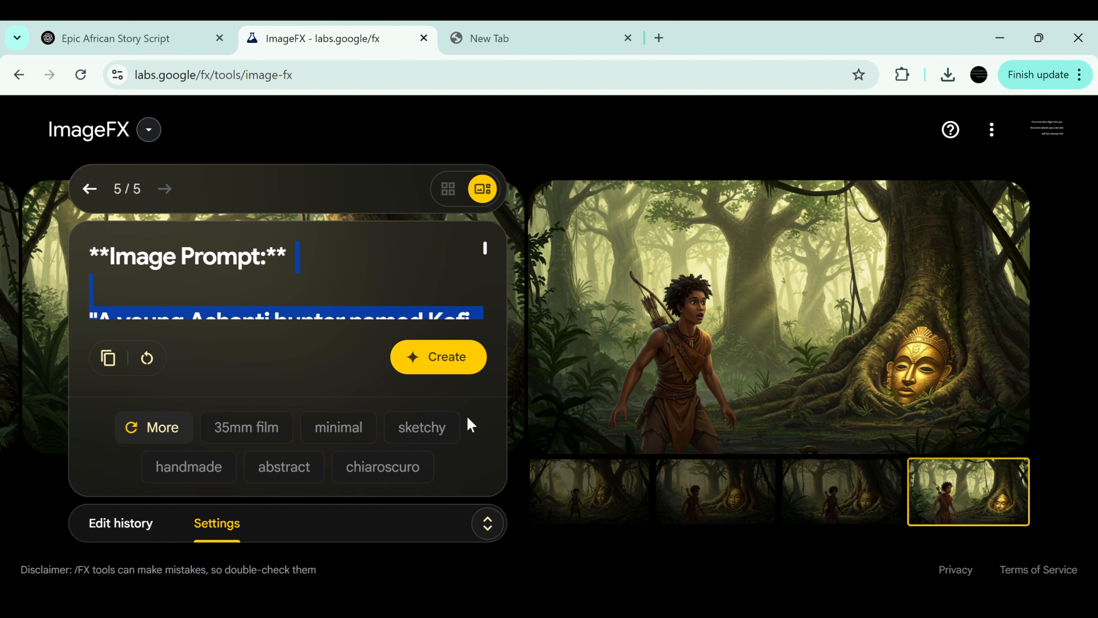
pyautogui.click(446, 279)
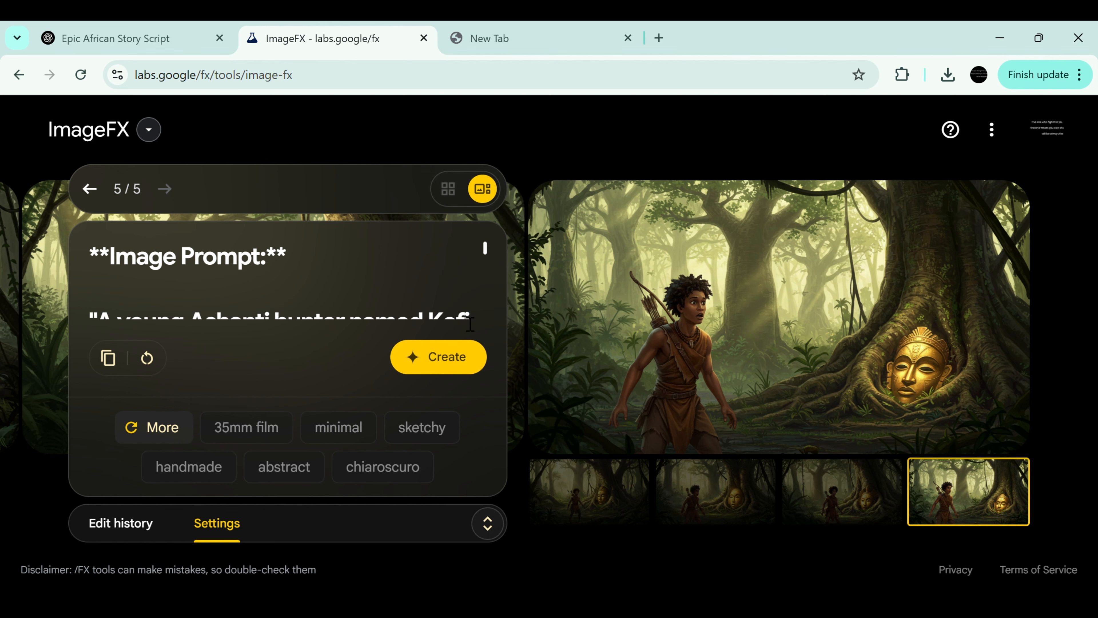
pyautogui.click(473, 374)
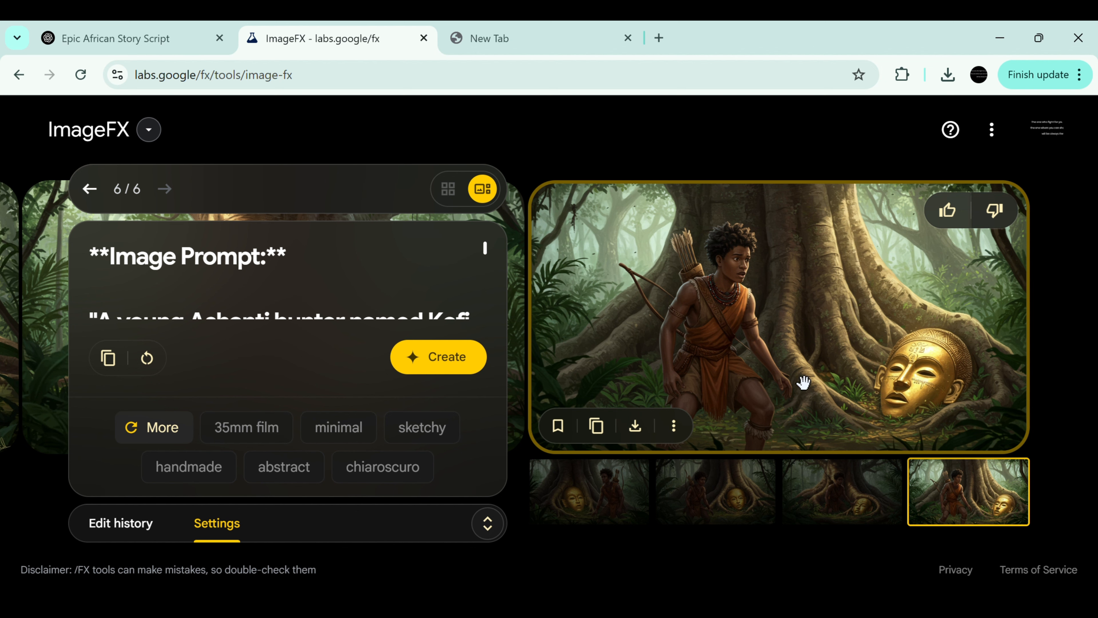
# Step: View each of the four generated images of Kofi by the golden mask to compare his appearance
pyautogui.click(885, 509)
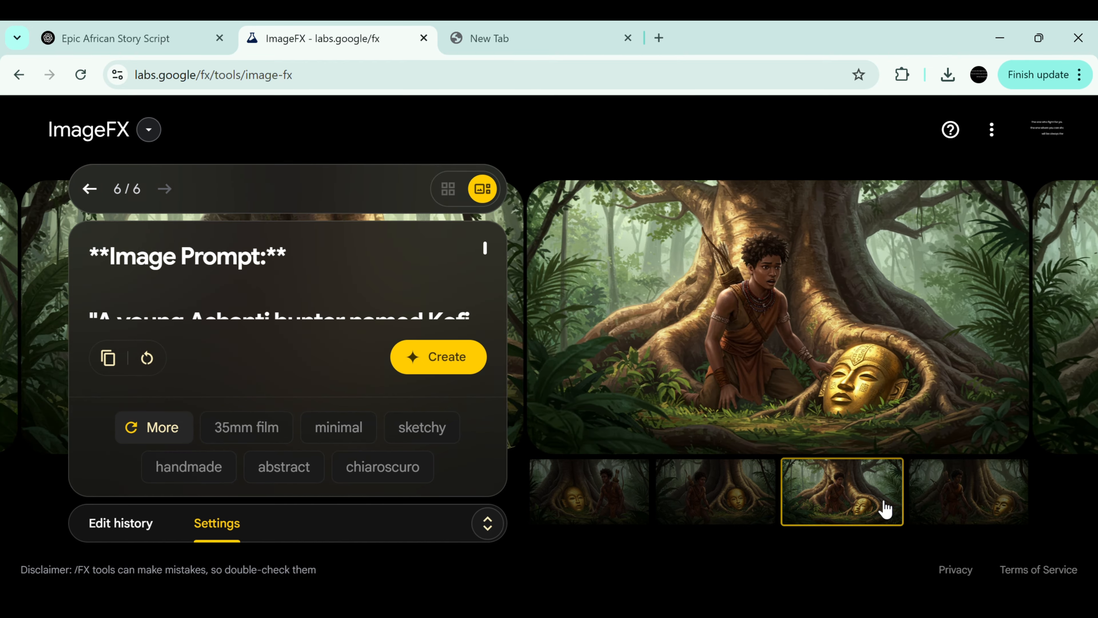
pyautogui.click(733, 508)
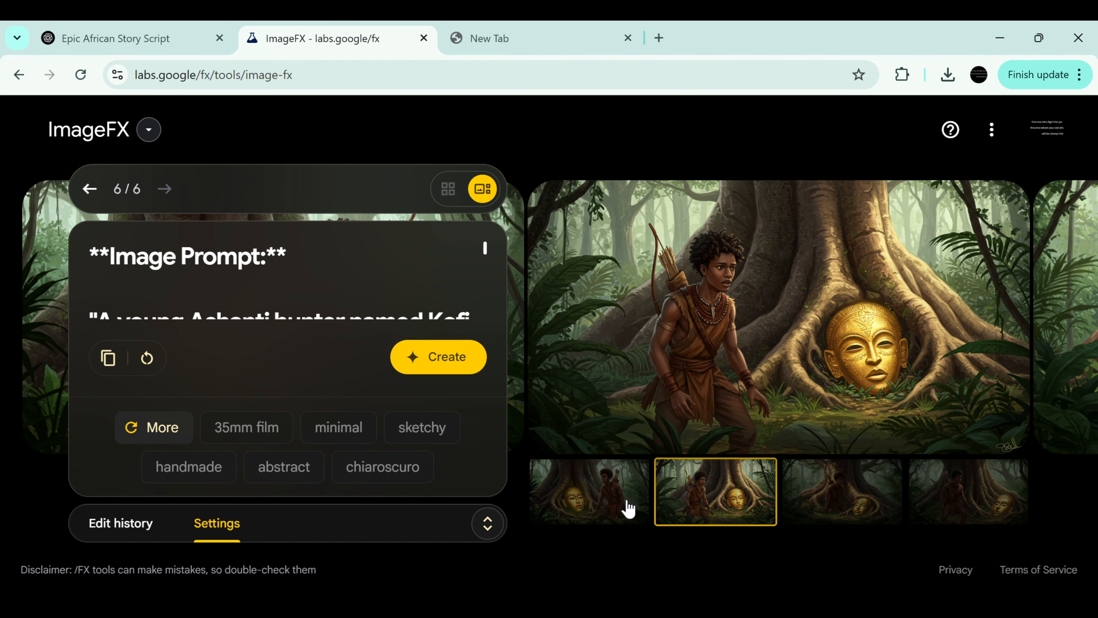
pyautogui.click(595, 500)
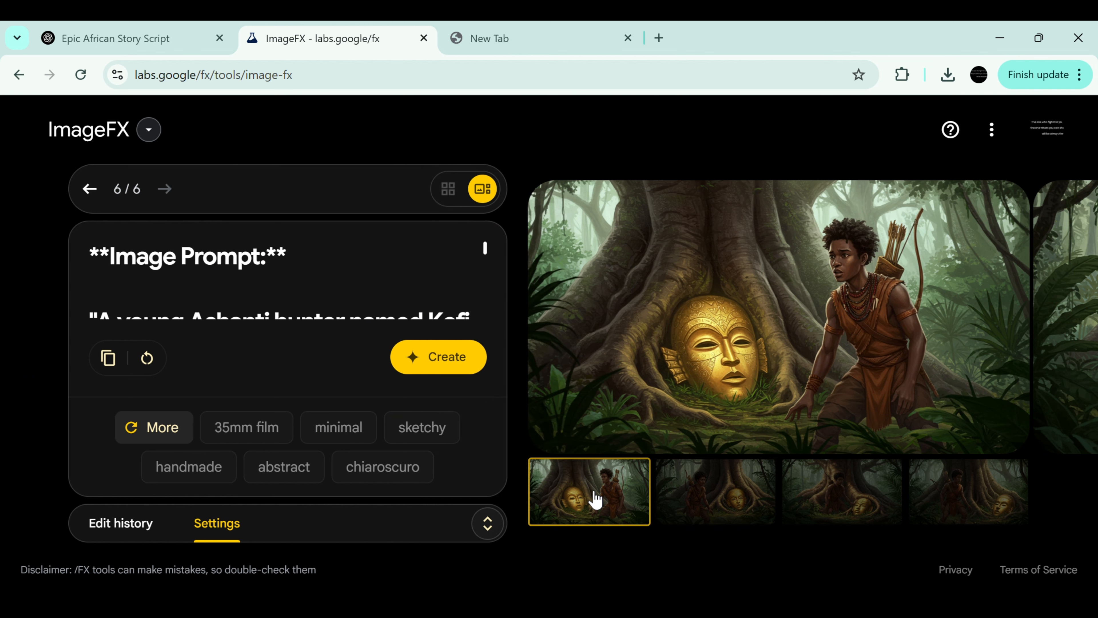
pyautogui.click(740, 505)
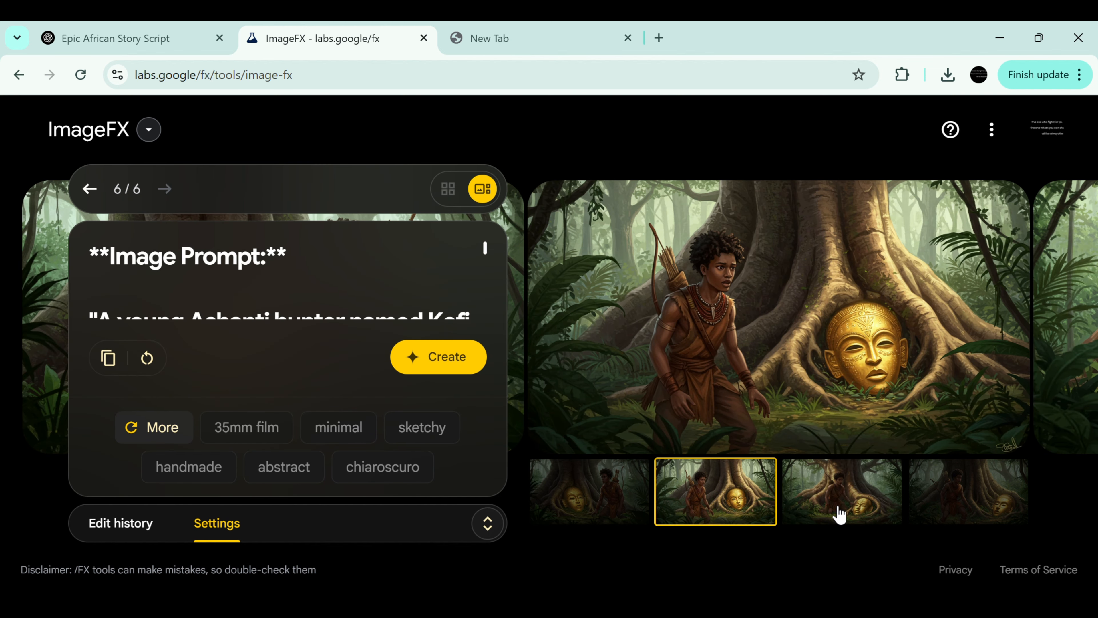
pyautogui.click(839, 514)
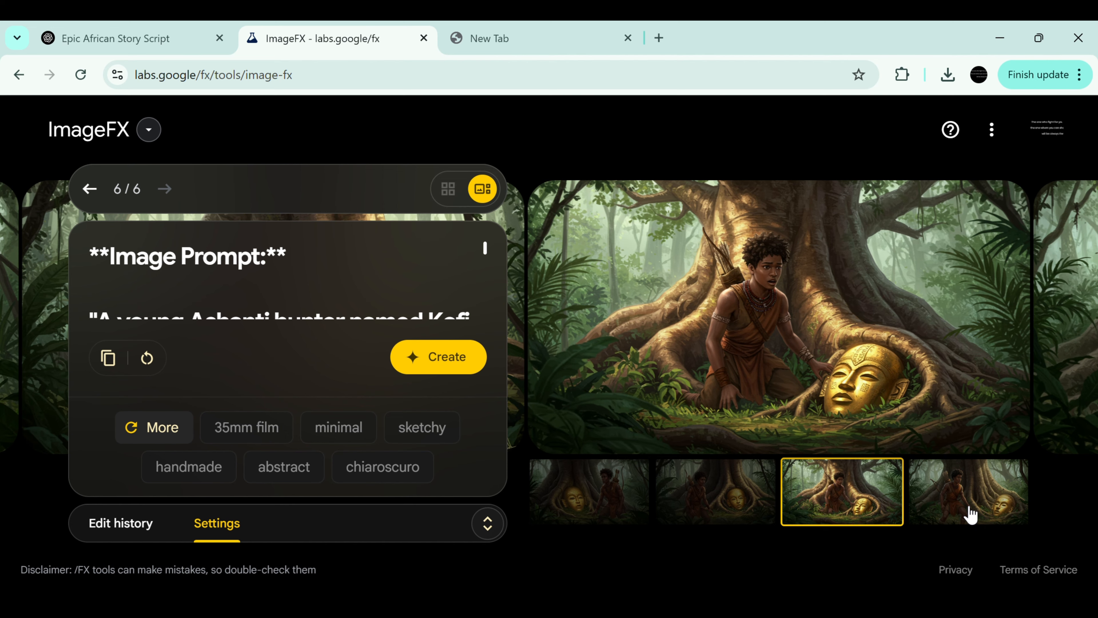
pyautogui.click(971, 514)
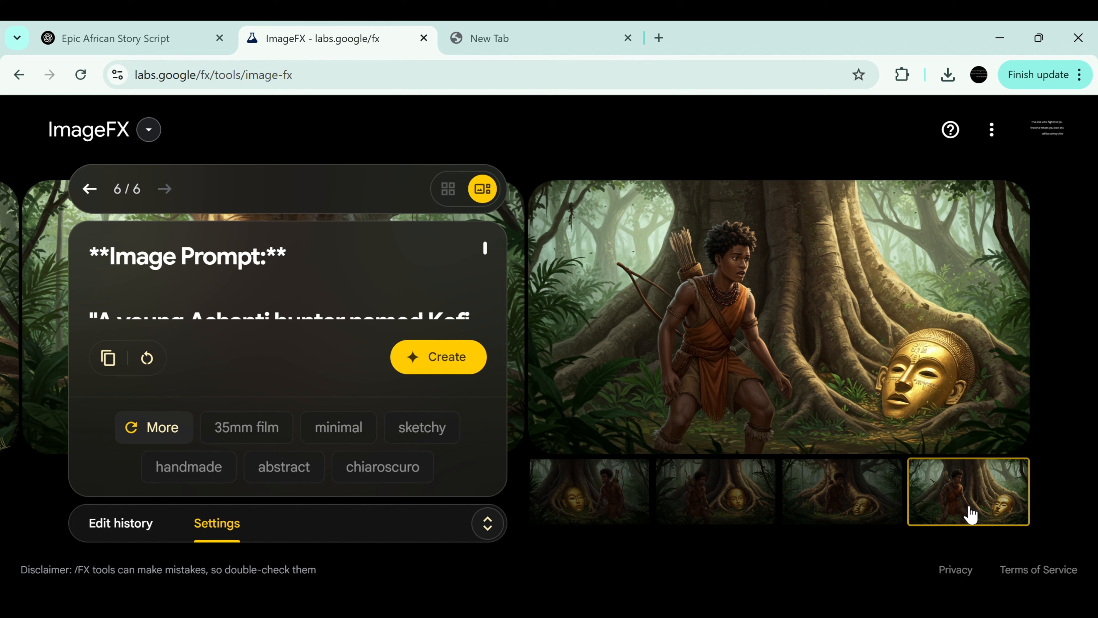
# Step: Switch to the ChatGPT story chat, show the third version of the message and copy its reply about Kofi reaching for the mask
pyautogui.click(122, 39)
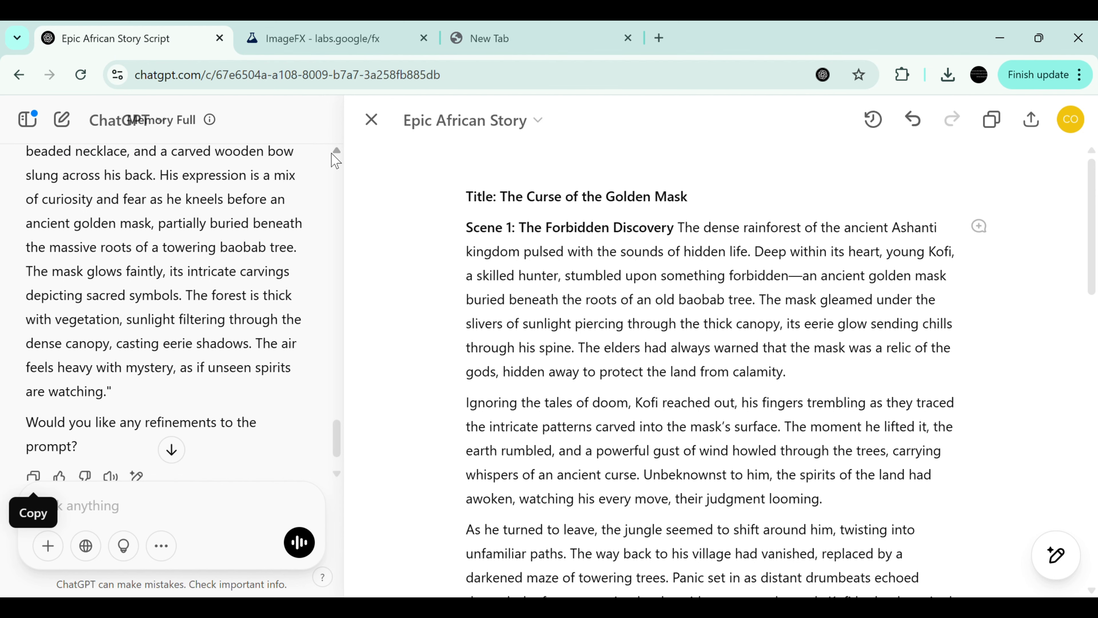
pyautogui.scroll(8, 264, 239)
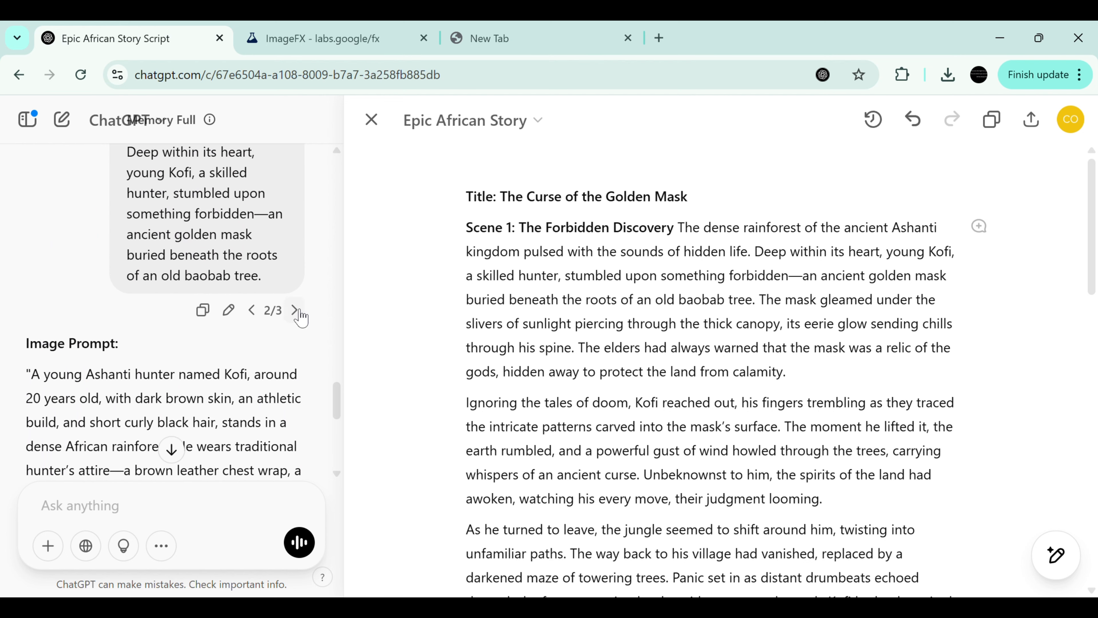
pyautogui.click(296, 311)
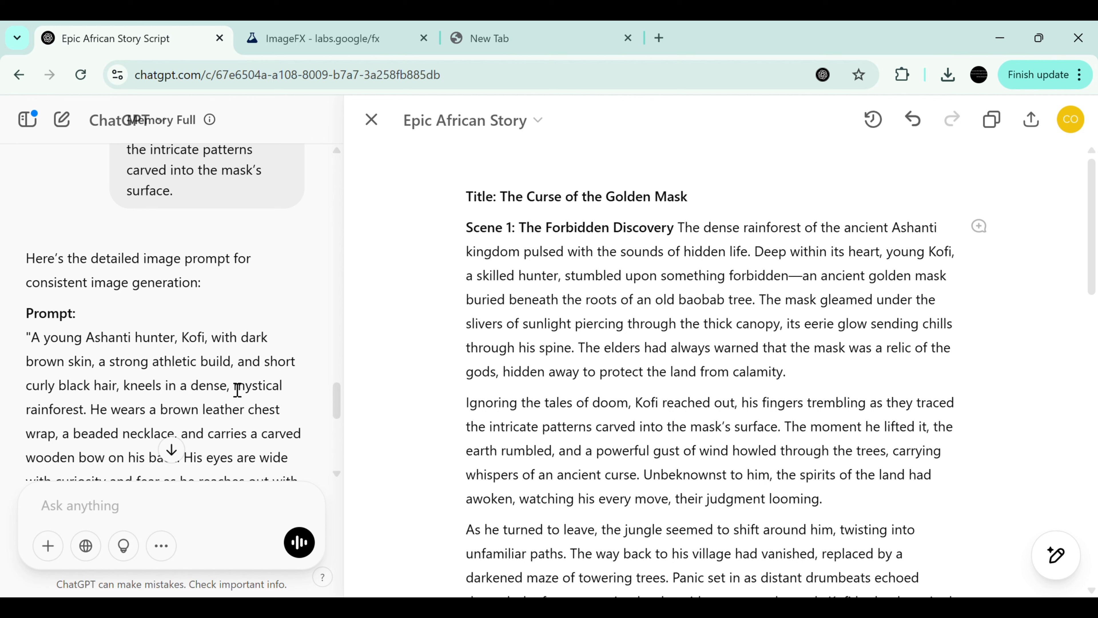
pyautogui.scroll(-10, 336, 482)
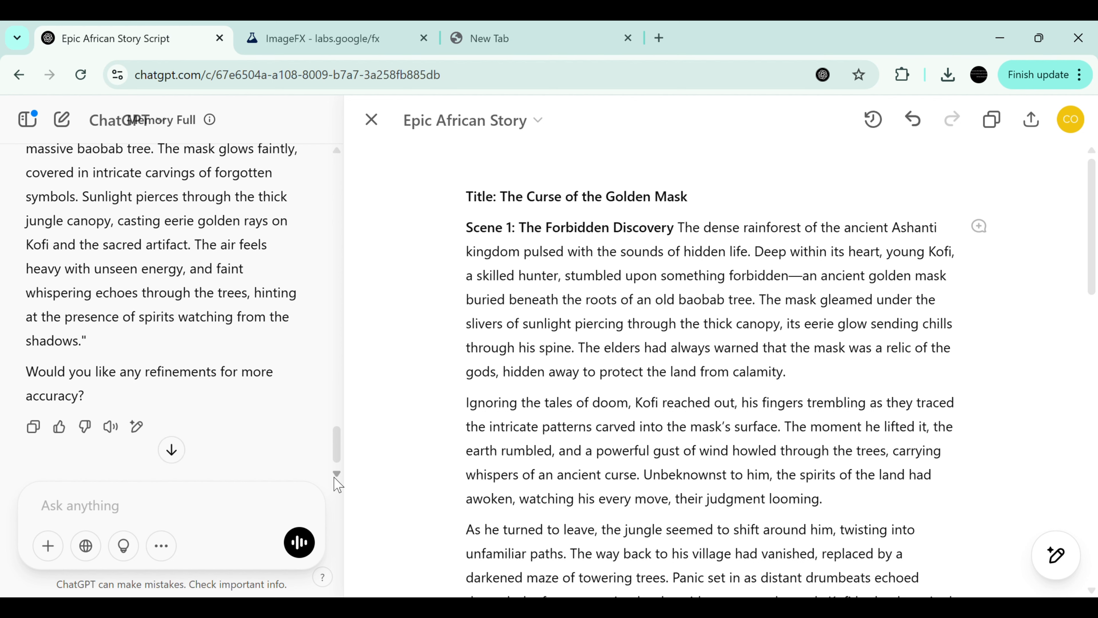
pyautogui.click(38, 409)
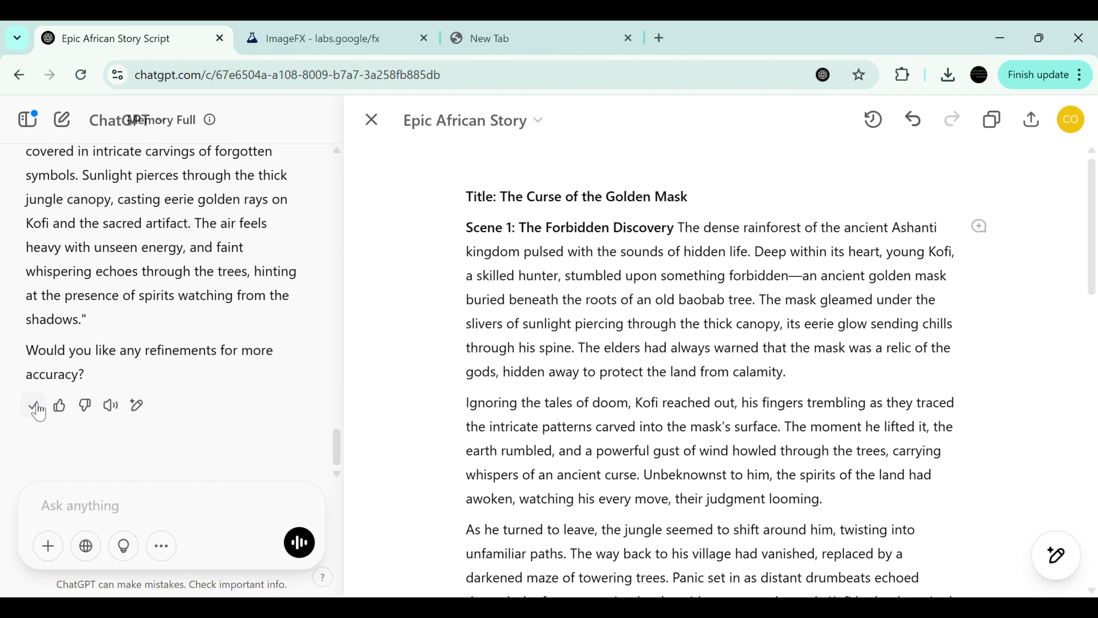
# Step: Switch to ImageFX, replace the entire old prompt with the copied reply and generate its images
pyautogui.click(317, 56)
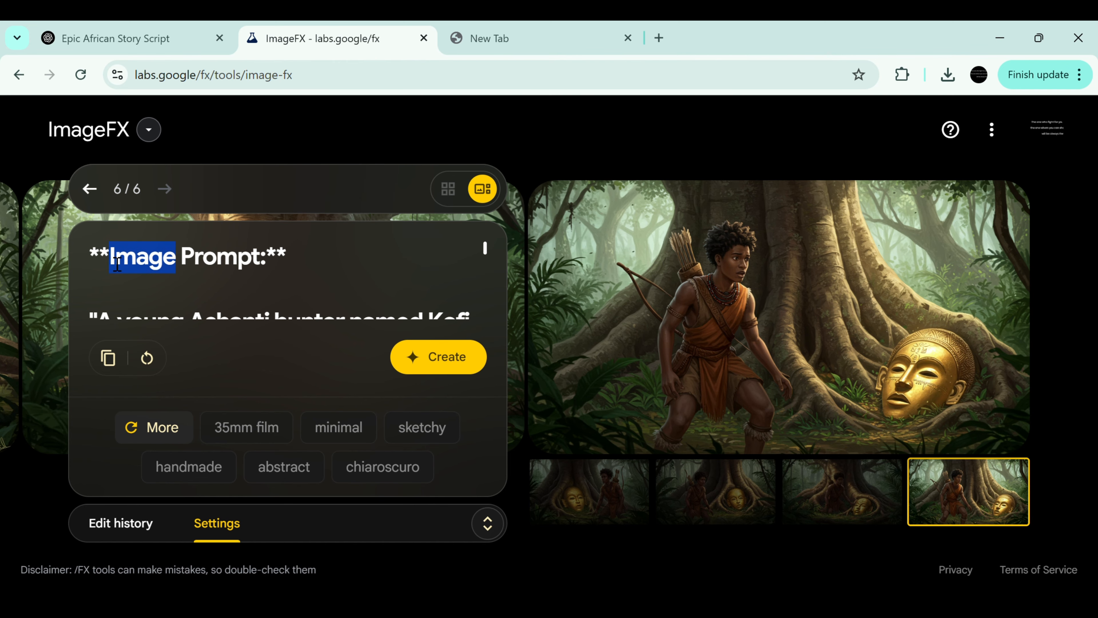
pyautogui.moveTo(117, 262); pyautogui.dragTo(315, 520)
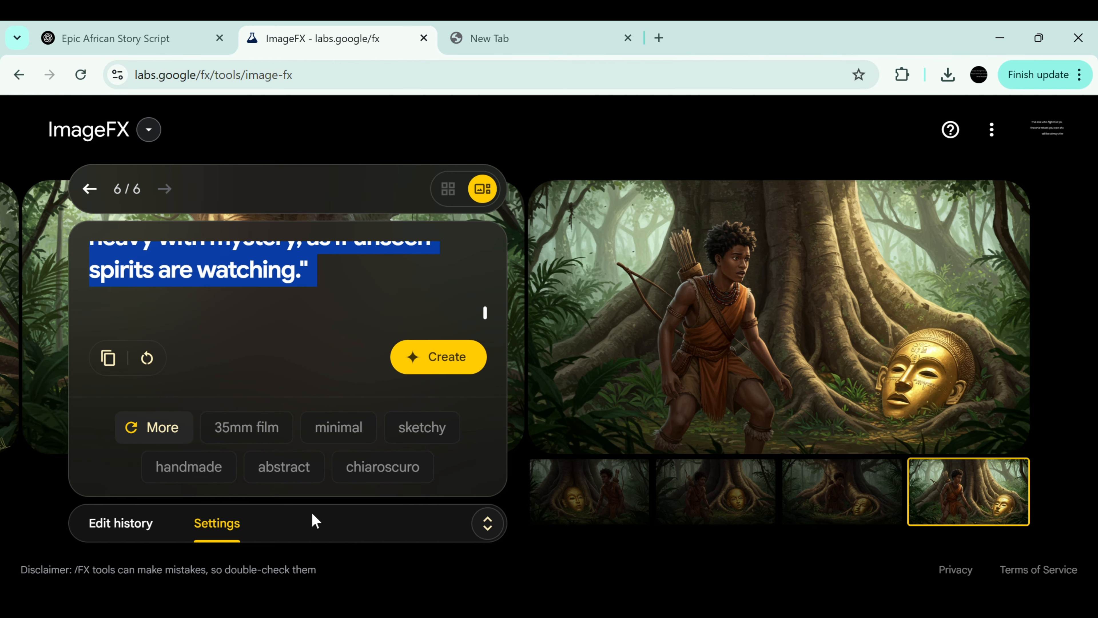
pyautogui.write('**')
pyautogui.press('BackSpace')
pyautogui.press('BackSpace')
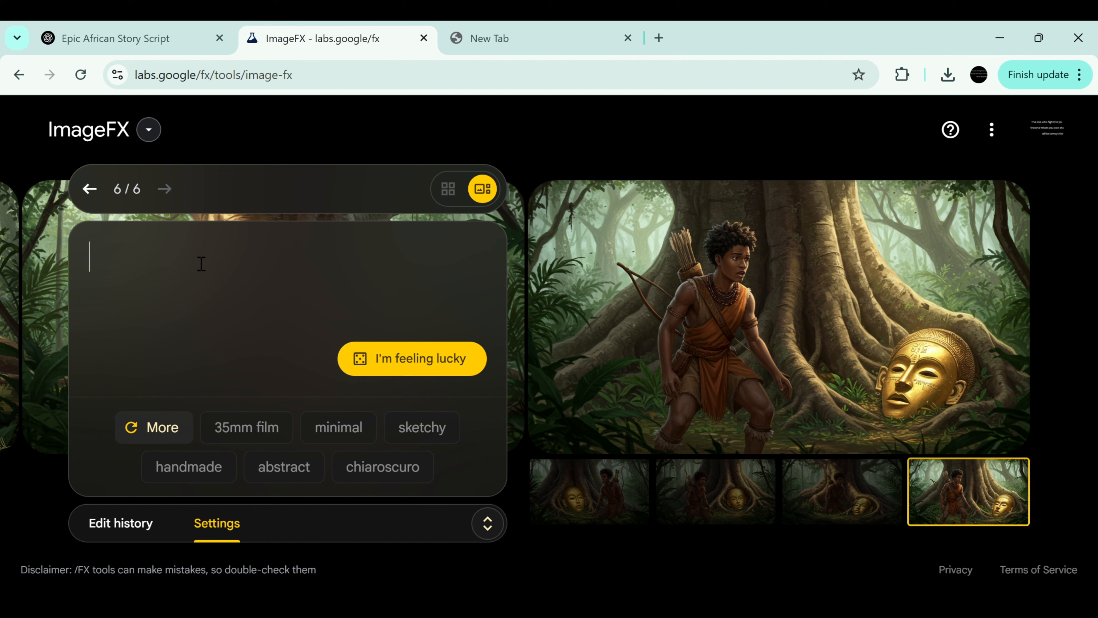
pyautogui.hotkey('ctrl', 'v')
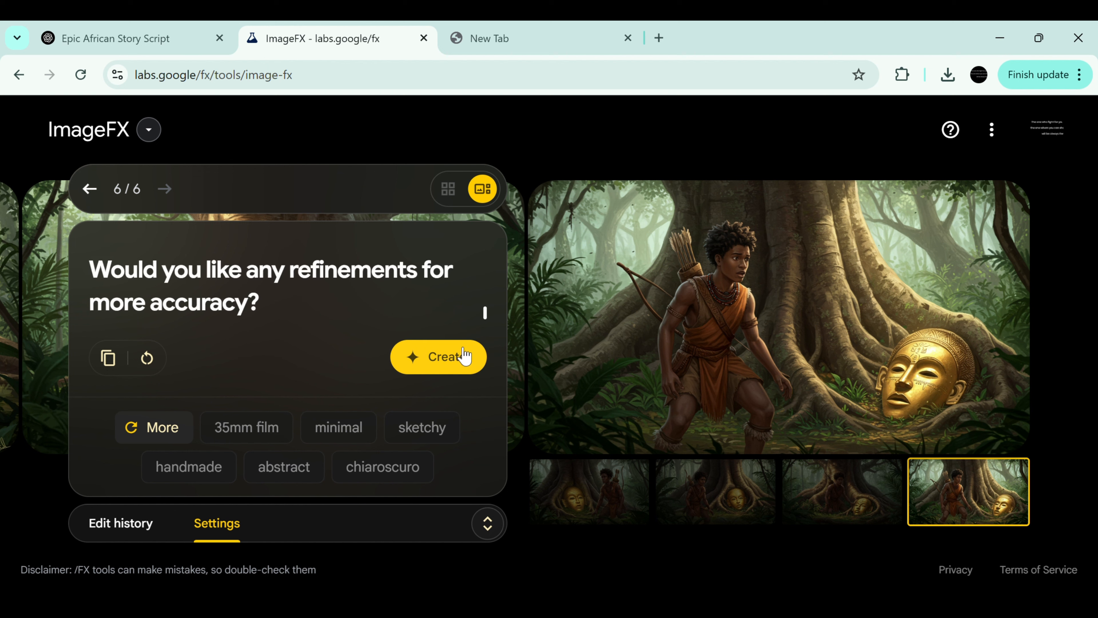
pyautogui.click(454, 368)
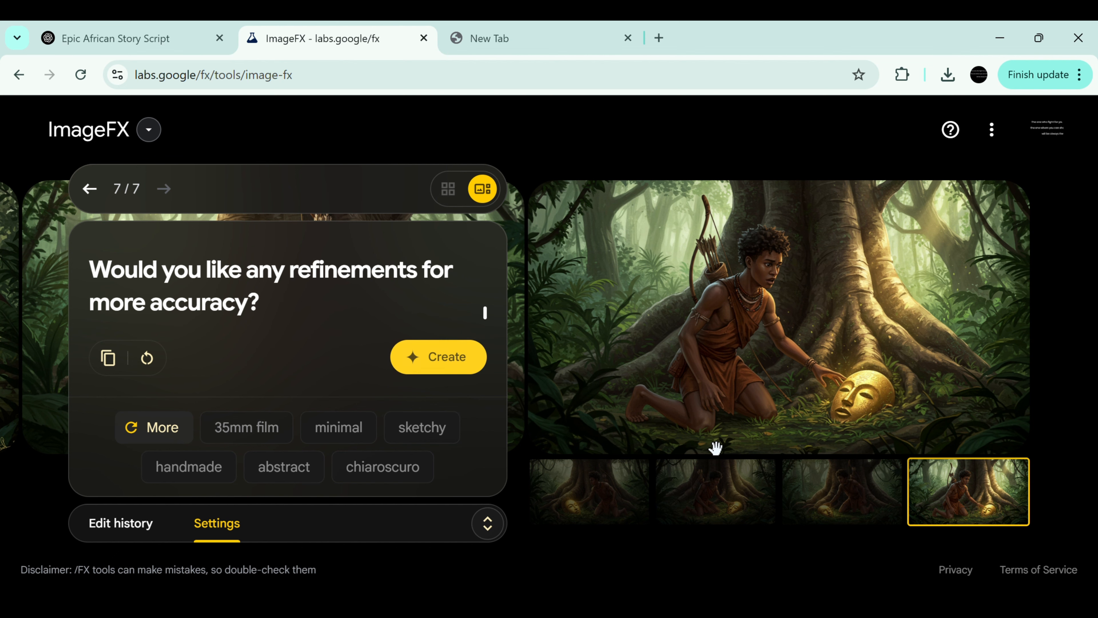
# Step: Compare the four new images of Kofi kneeling and touching the golden mask for character consistency
pyautogui.click(855, 520)
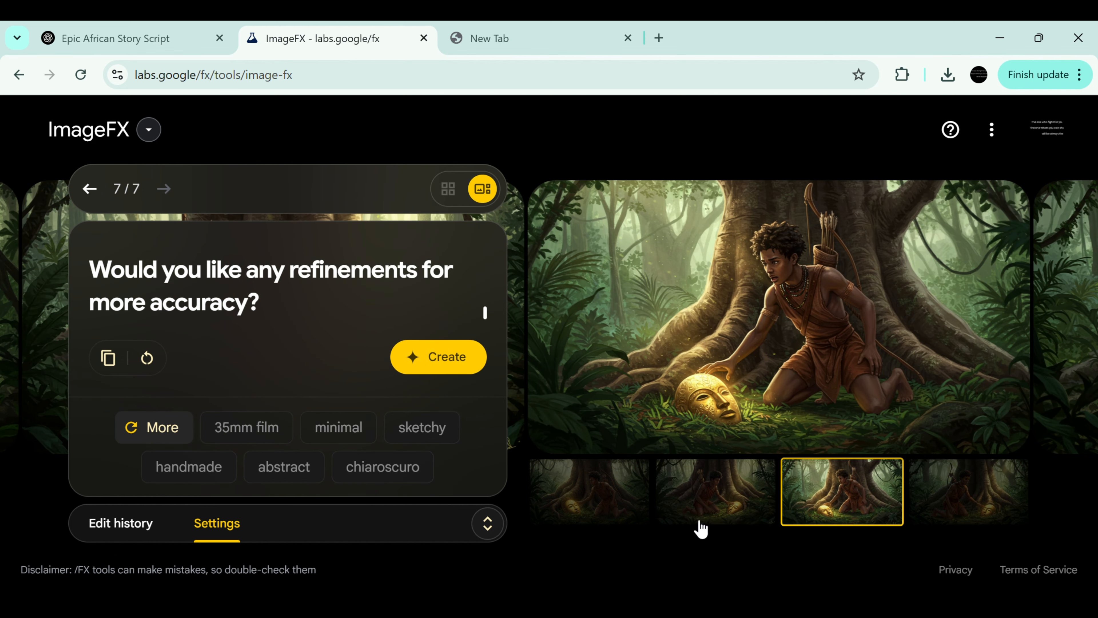
pyautogui.click(703, 496)
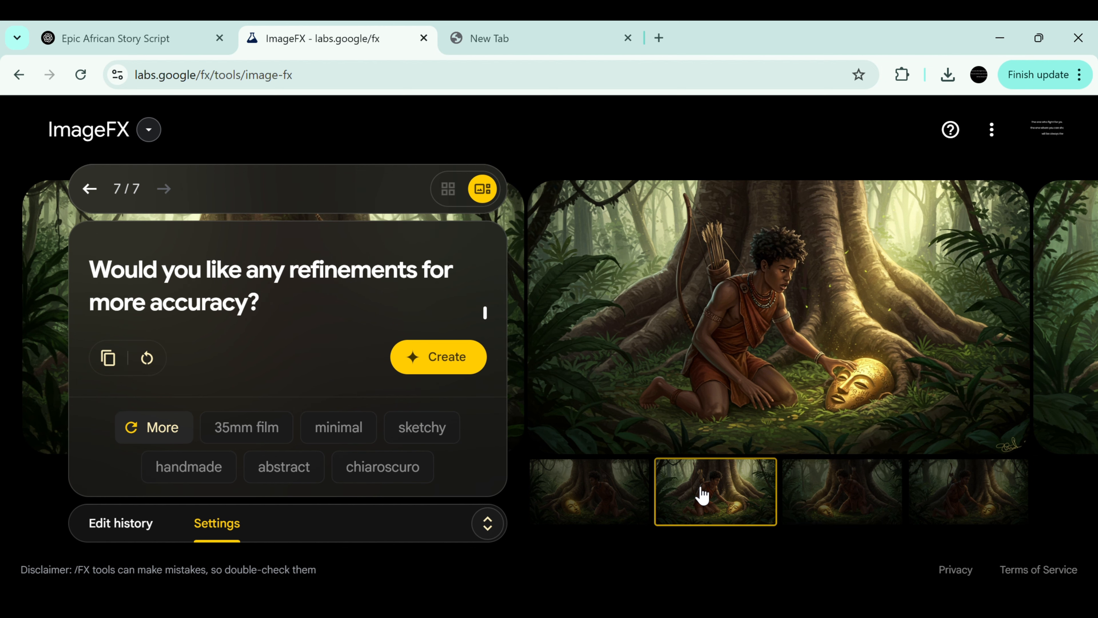
pyautogui.click(605, 488)
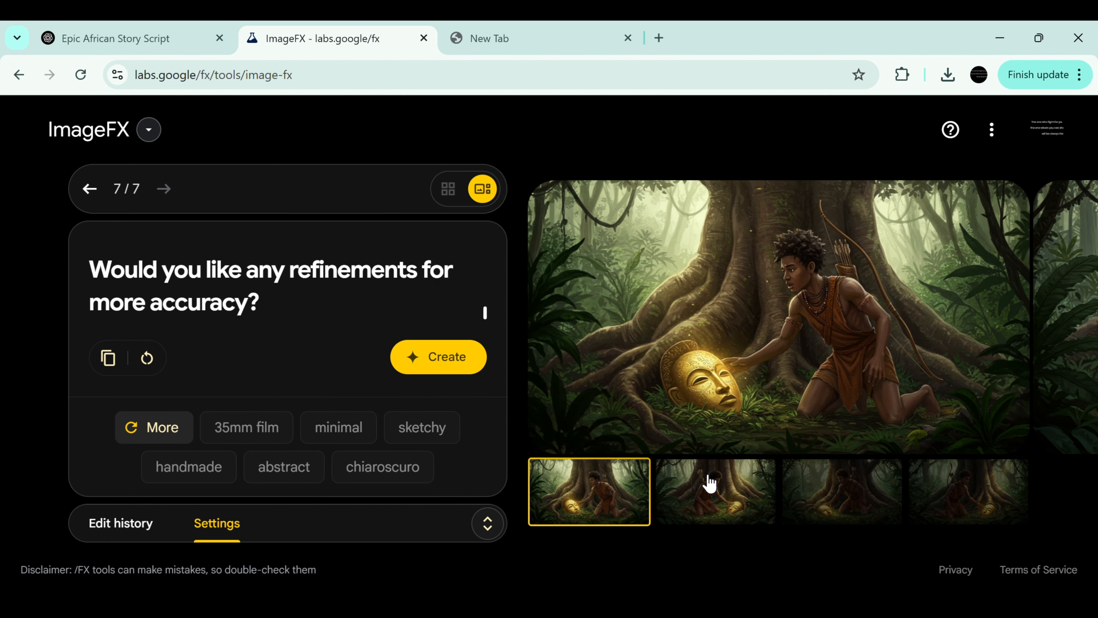
pyautogui.click(726, 487)
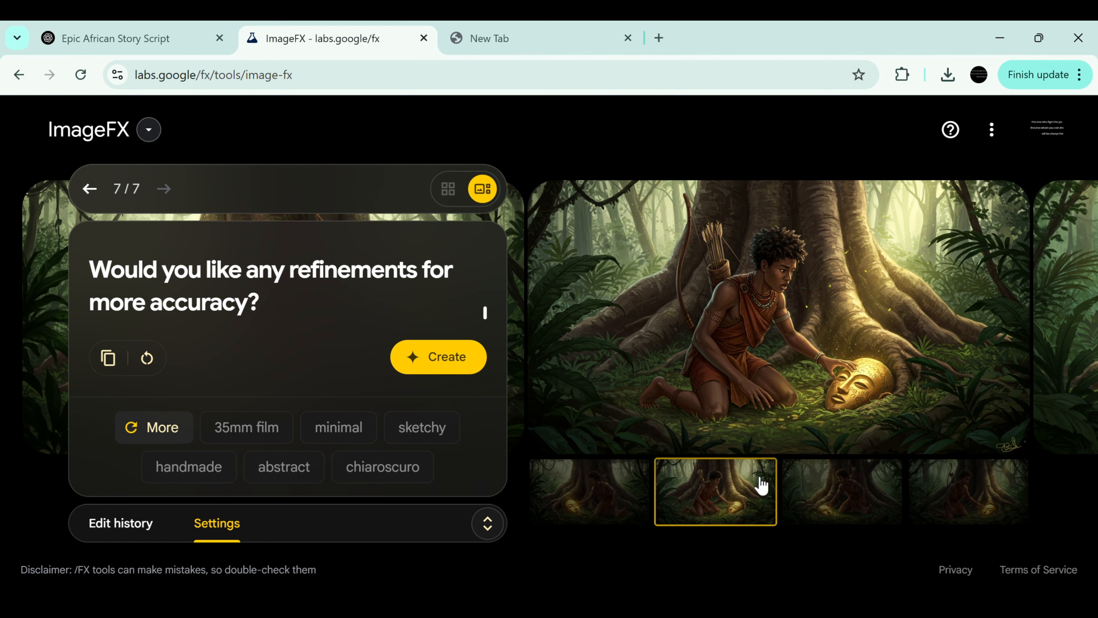
pyautogui.click(830, 493)
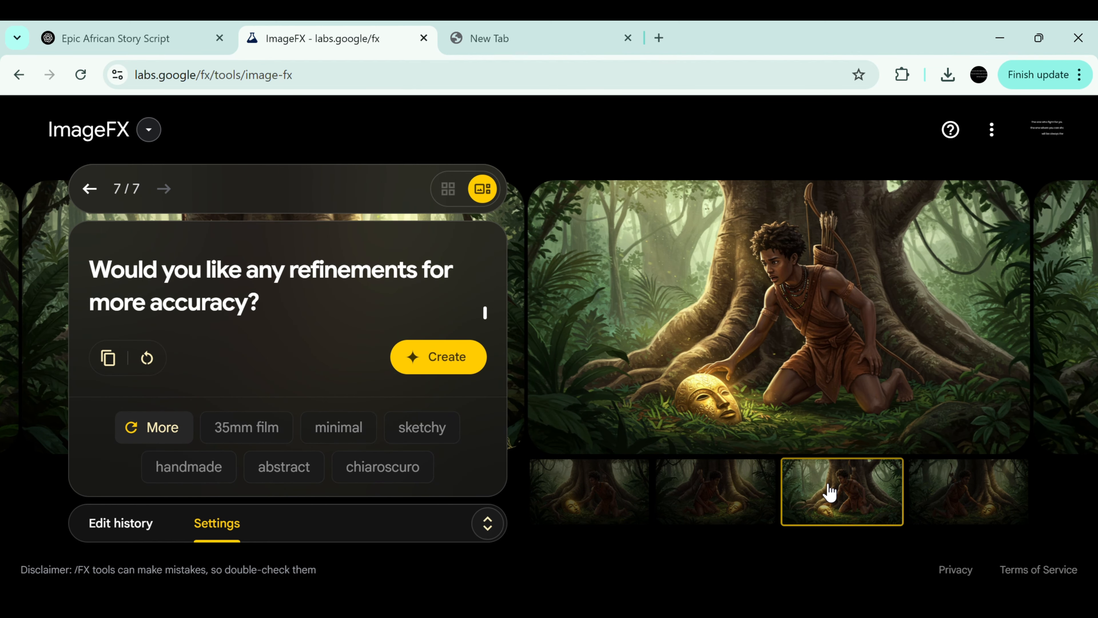
pyautogui.click(954, 525)
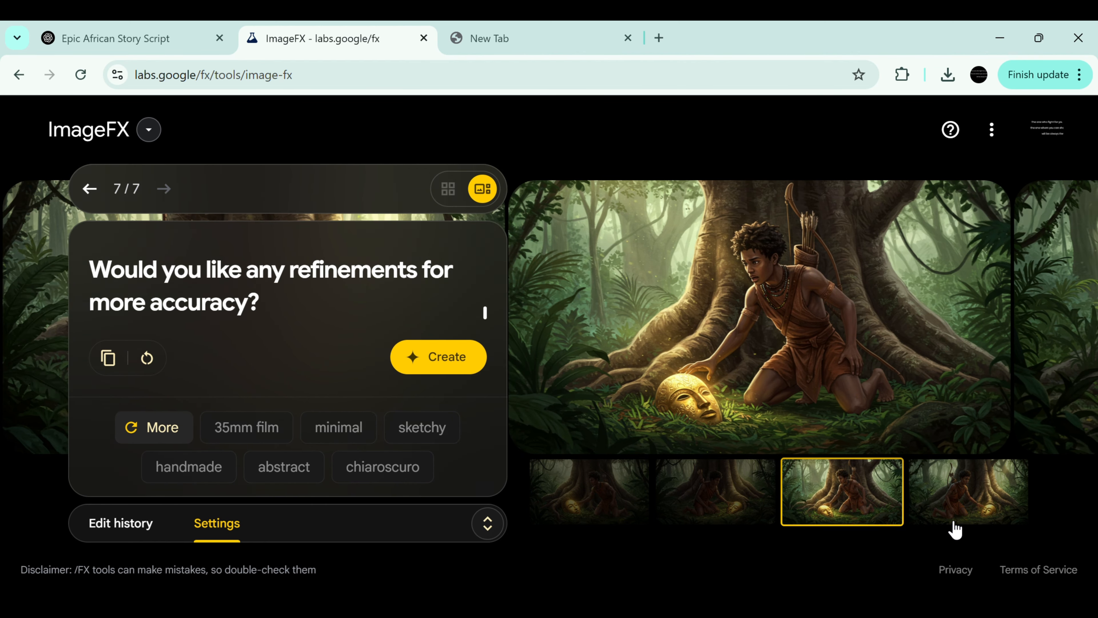
pyautogui.click(874, 515)
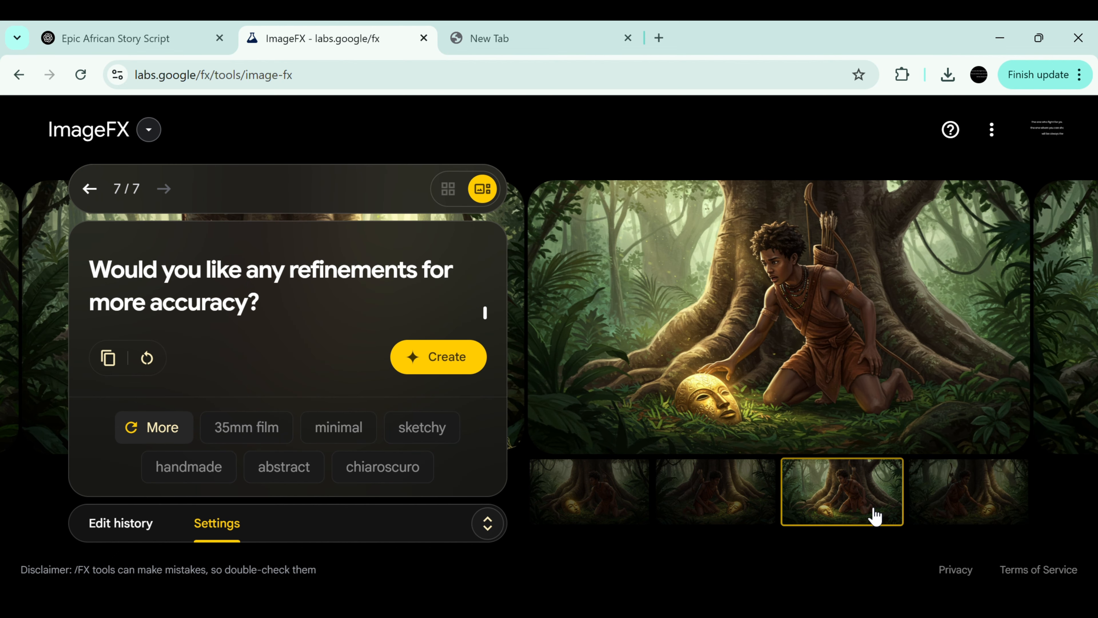
pyautogui.click(742, 504)
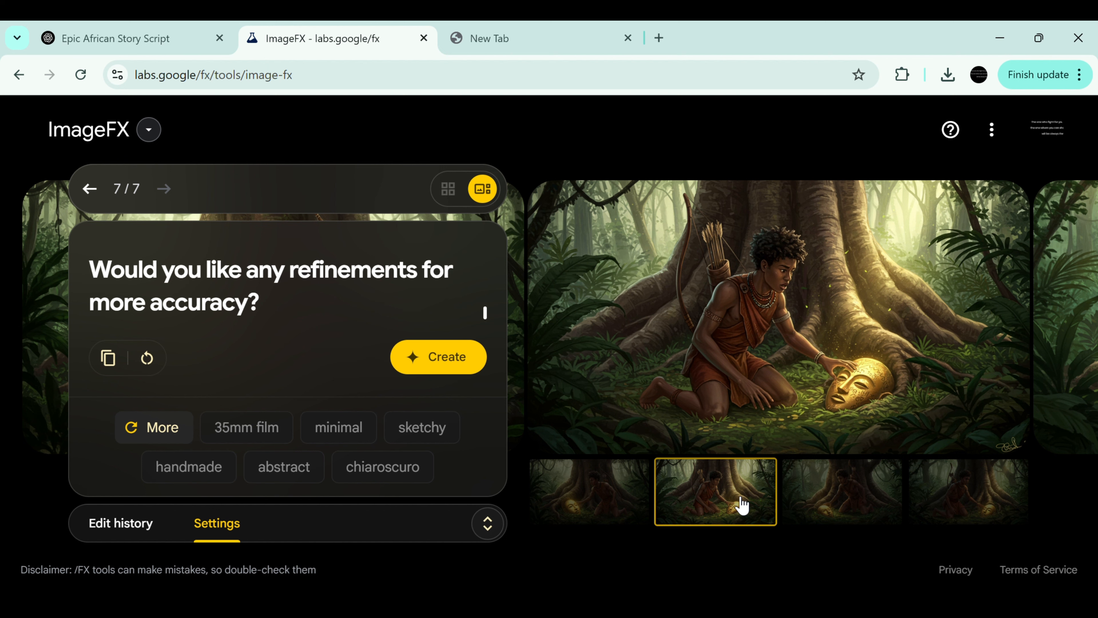
pyautogui.click(640, 500)
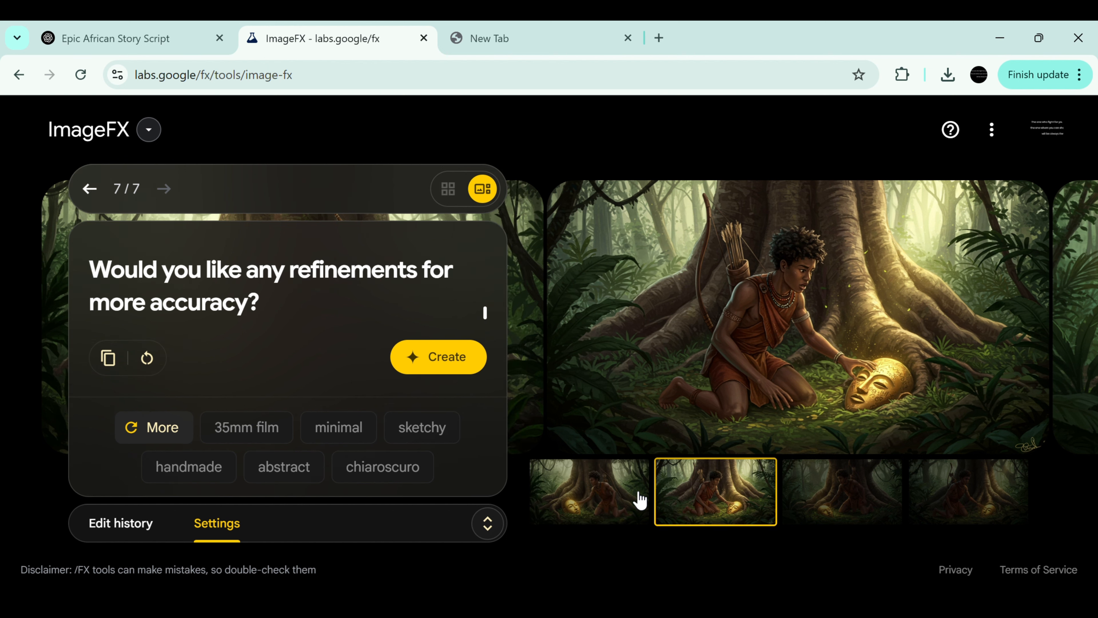